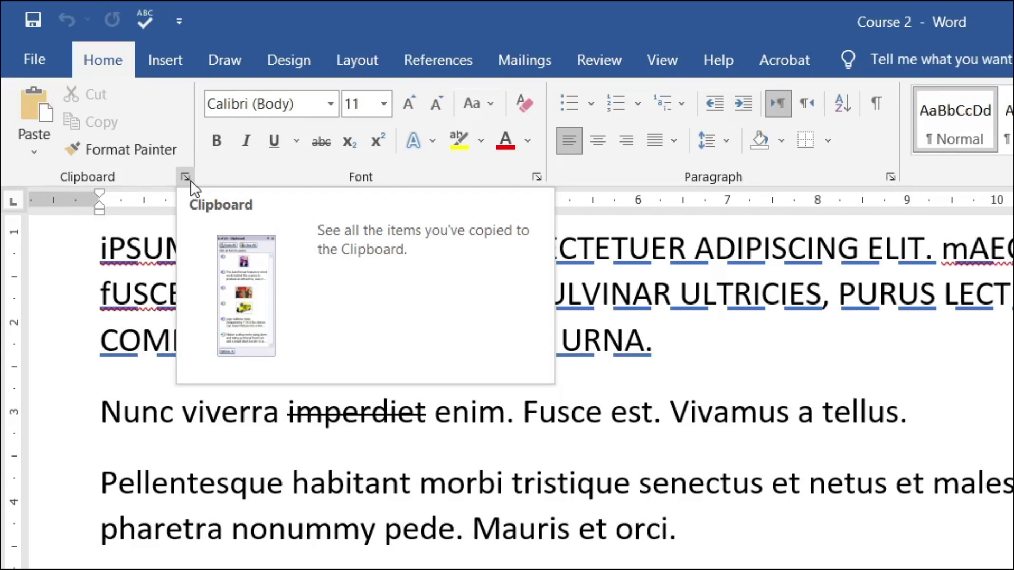
Step: Open the clipboard history to view copied items, then close it
{"action": "left_click", "coordinate": [188, 176]}
{"action": "left_click", "coordinate": [185, 176]}
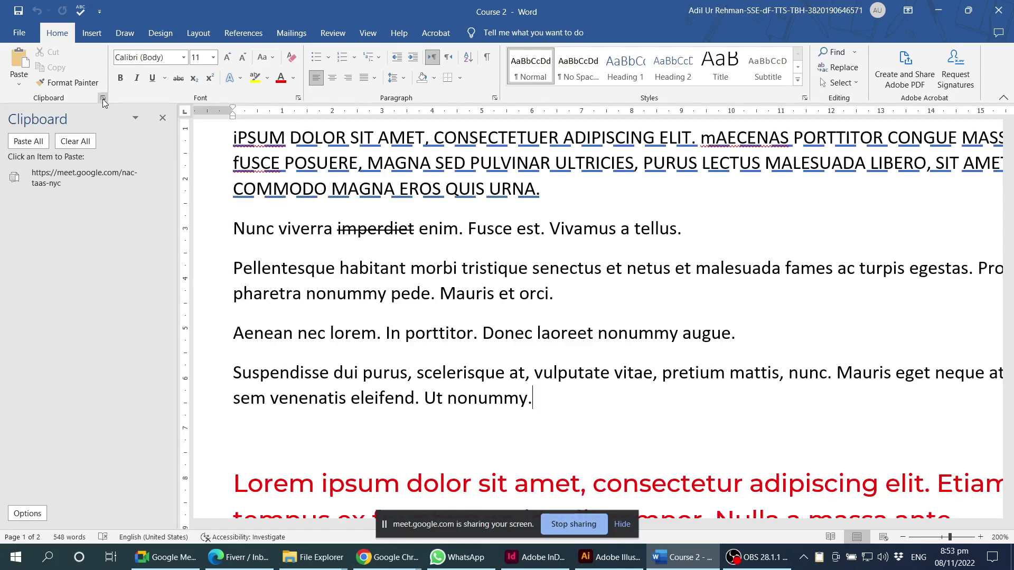
{"action": "left_click", "coordinate": [160, 119]}
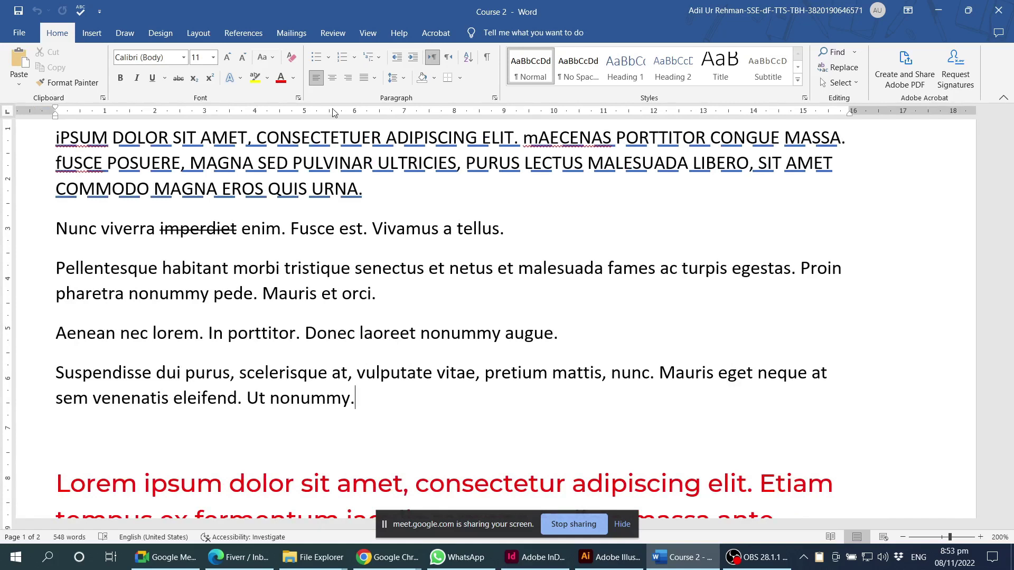
Step: In the Font dialog, set Latin text to Hello Freshtea Brush, Italic, size 10
{"action": "left_click", "coordinate": [297, 100]}
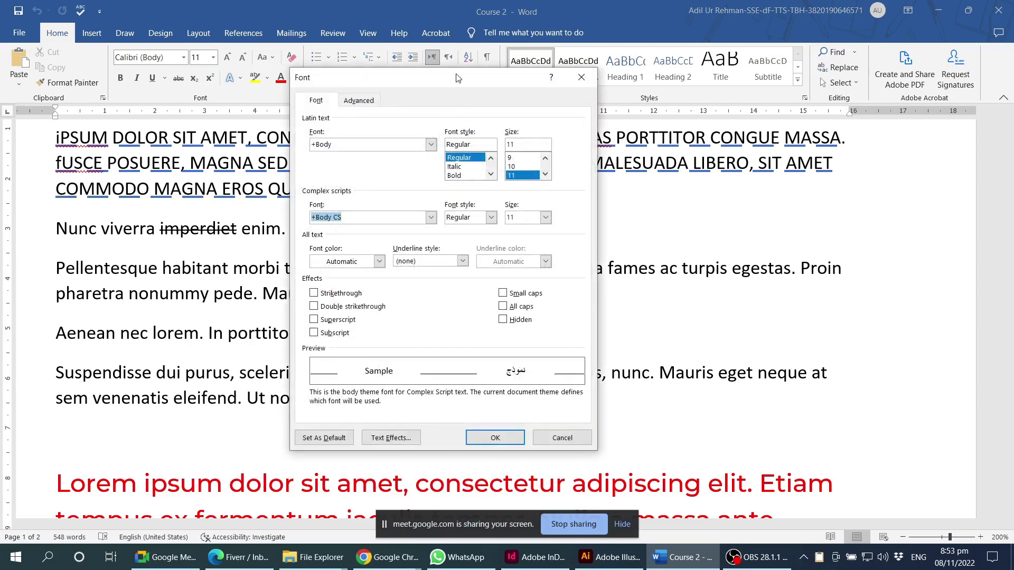
{"action": "left_click_drag", "start_coordinate": [457, 78], "coordinate": [478, 113]}
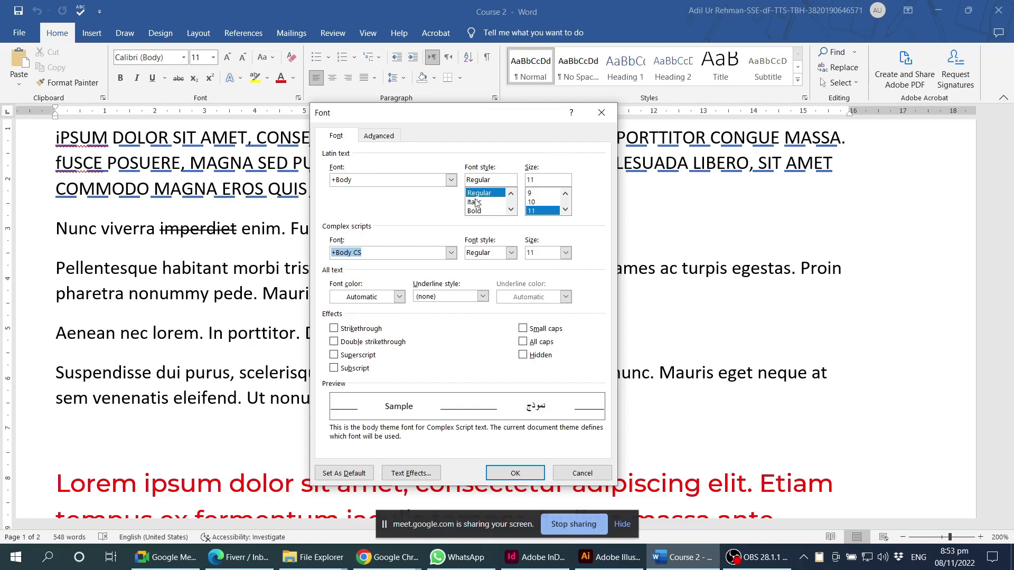
{"action": "left_click", "coordinate": [451, 181]}
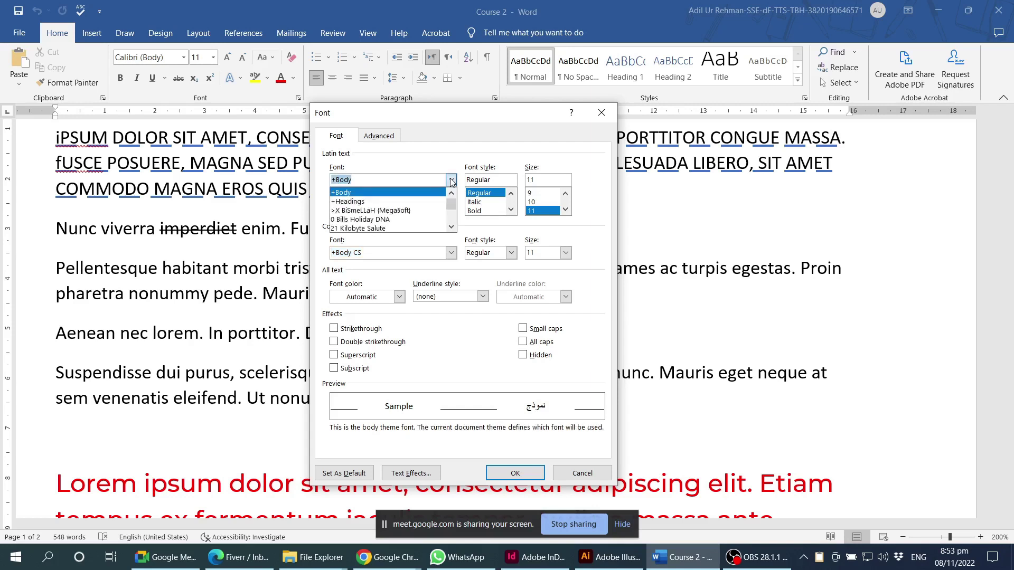
{"action": "mouse_move", "coordinate": [451, 204]}
{"action": "left_mouse_down"}
{"action": "mouse_move", "coordinate": [453, 220]}
{"action": "mouse_move", "coordinate": [453, 192]}
{"action": "left_mouse_up"}
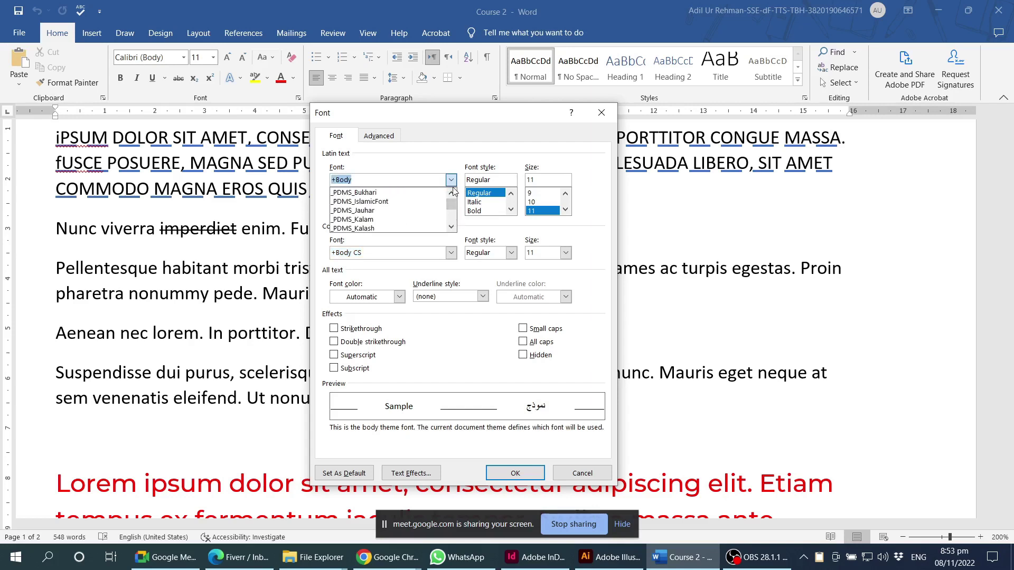
{"action": "scroll", "coordinate": [428, 213], "scroll_direction": "down", "scroll_amount": 2}
{"action": "scroll", "coordinate": [428, 214], "scroll_direction": "down", "scroll_amount": 1}
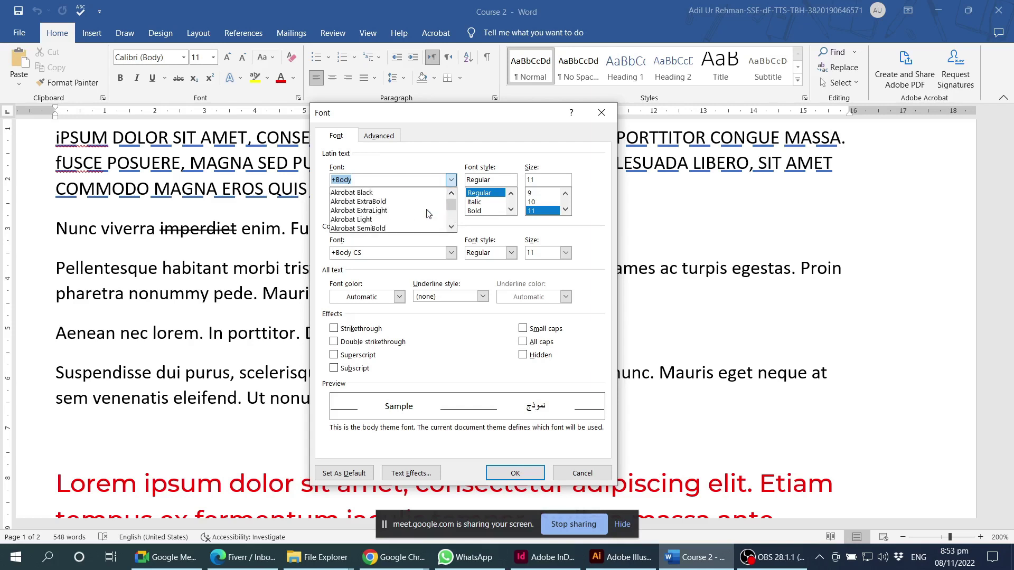
{"action": "scroll", "coordinate": [428, 214], "scroll_direction": "down", "scroll_amount": 2}
{"action": "scroll", "coordinate": [429, 213], "scroll_direction": "down", "scroll_amount": 1}
{"action": "scroll", "coordinate": [423, 215], "scroll_direction": "down", "scroll_amount": 1}
{"action": "scroll", "coordinate": [423, 215], "scroll_direction": "down", "scroll_amount": 1}
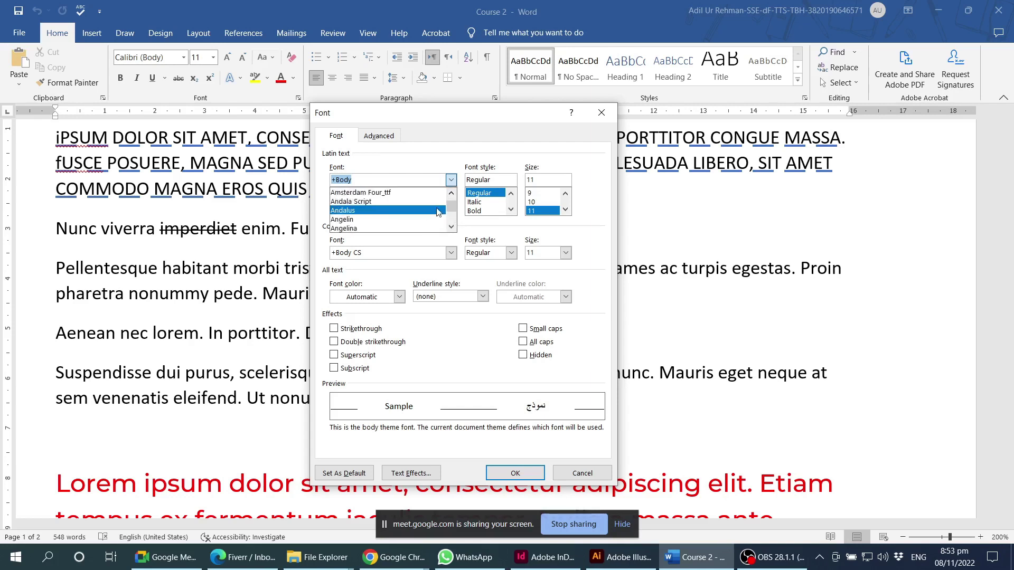
{"action": "left_click_drag", "start_coordinate": [453, 208], "coordinate": [453, 199]}
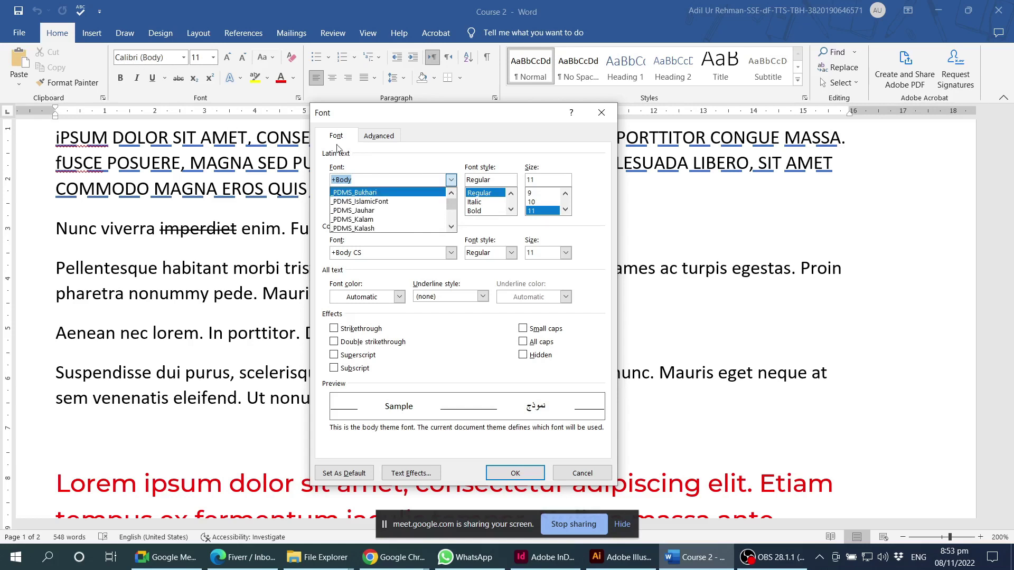
{"action": "left_click", "coordinate": [472, 179]}
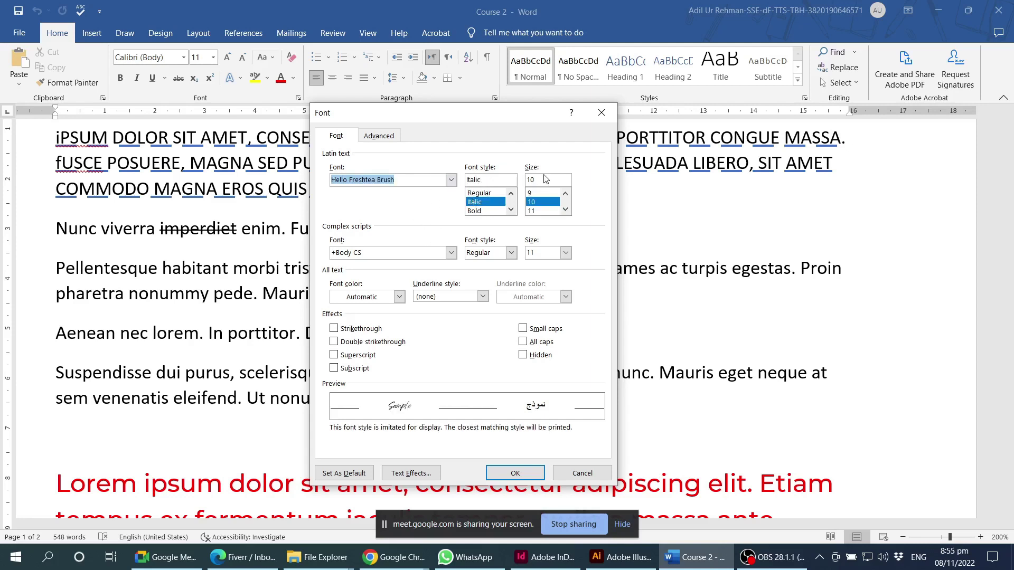
Step: Choose Dubai as the complex-script font, leaving style Regular and size 11
{"action": "left_click", "coordinate": [565, 210]}
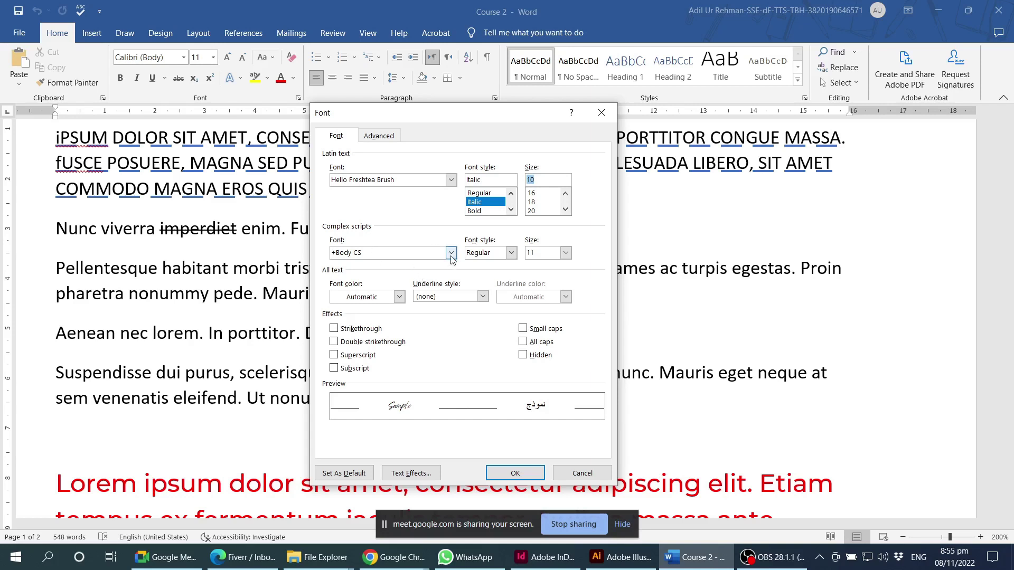
{"action": "left_click", "coordinate": [452, 254]}
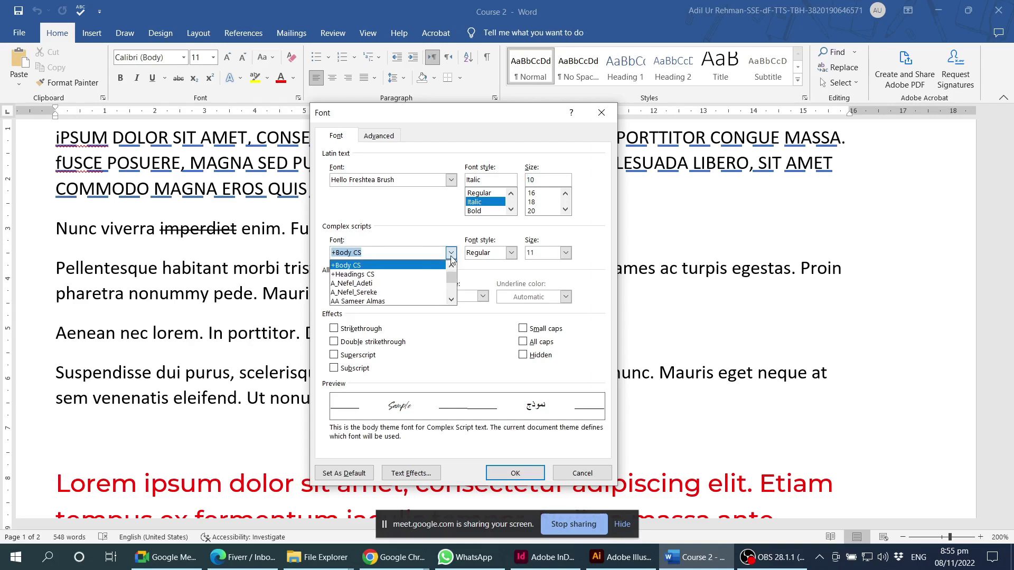
{"action": "left_click_drag", "start_coordinate": [452, 278], "coordinate": [453, 285]}
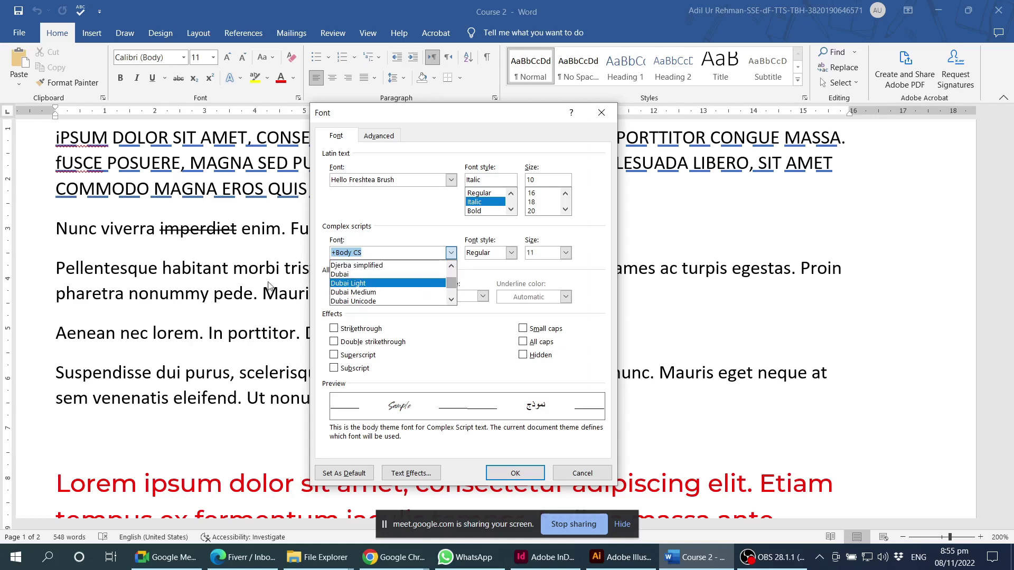
{"action": "left_click", "coordinate": [341, 275]}
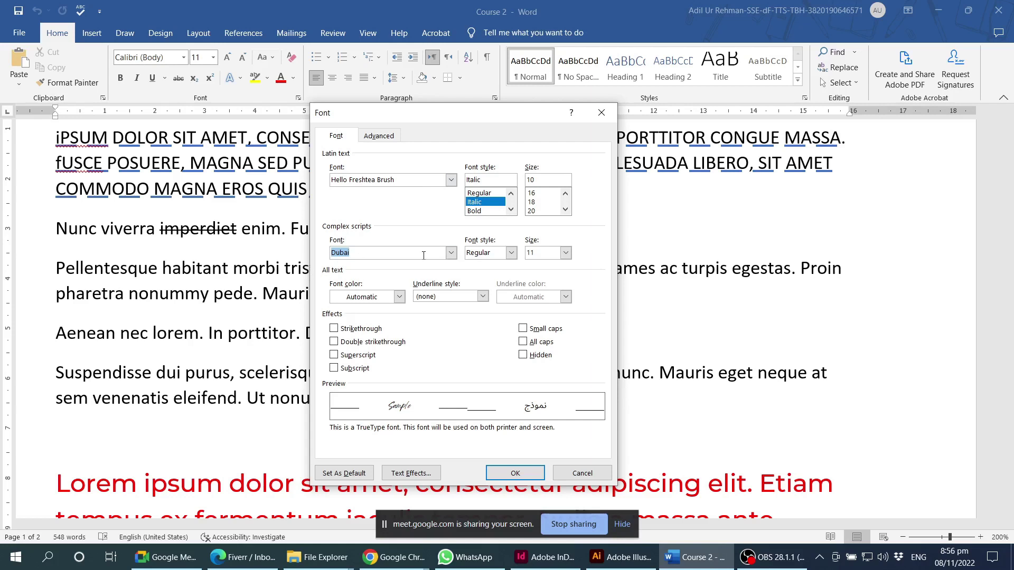
{"action": "left_click", "coordinate": [450, 253]}
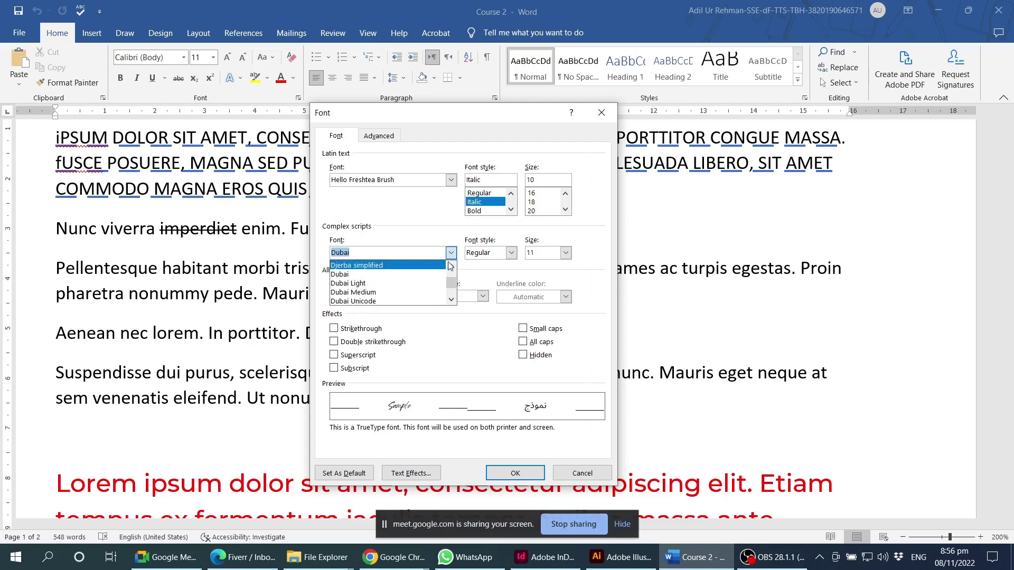
{"action": "left_click", "coordinate": [490, 268]}
{"action": "left_click", "coordinate": [512, 253]}
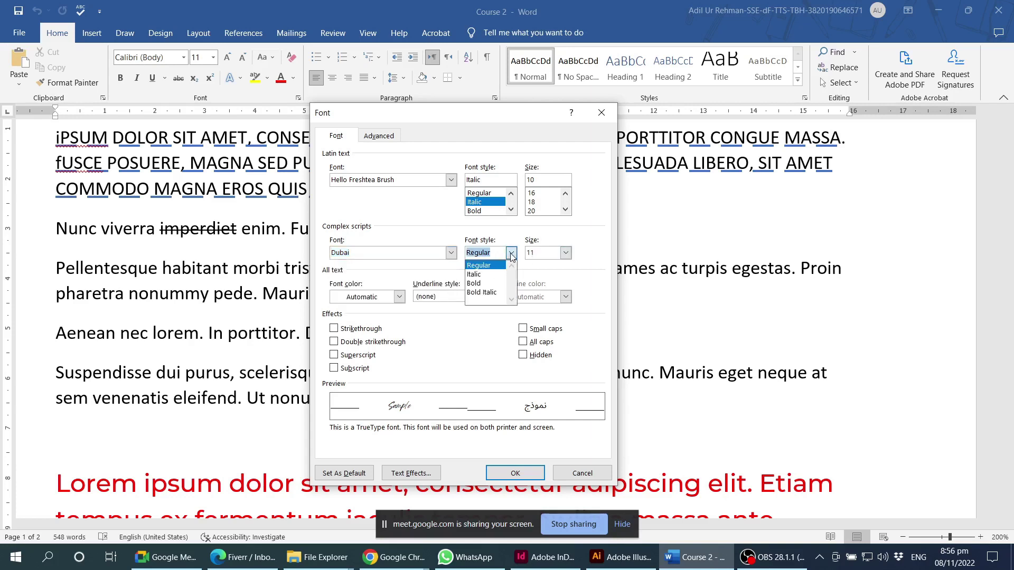
{"action": "left_click", "coordinate": [512, 253]}
{"action": "left_click", "coordinate": [565, 253]}
{"action": "left_click", "coordinate": [567, 254]}
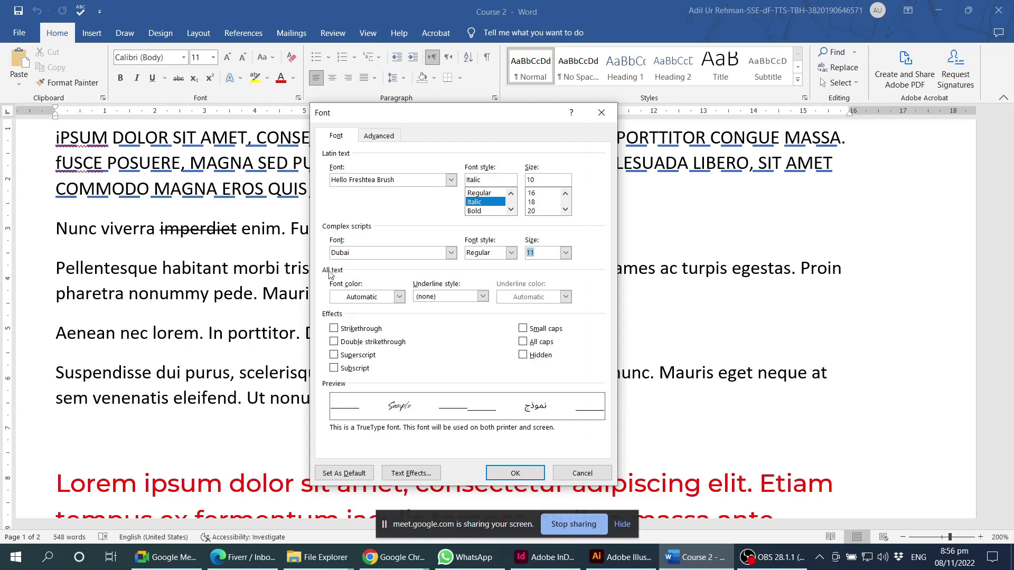
Step: Keep font colour Automatic and Underline set to none
{"action": "left_click", "coordinate": [400, 297]}
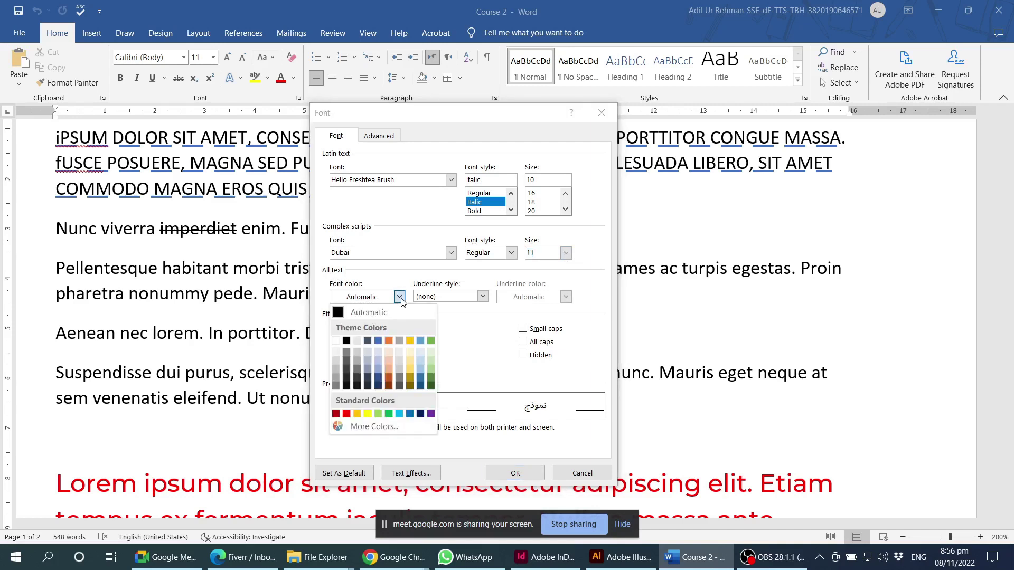
{"action": "left_click", "coordinate": [399, 298]}
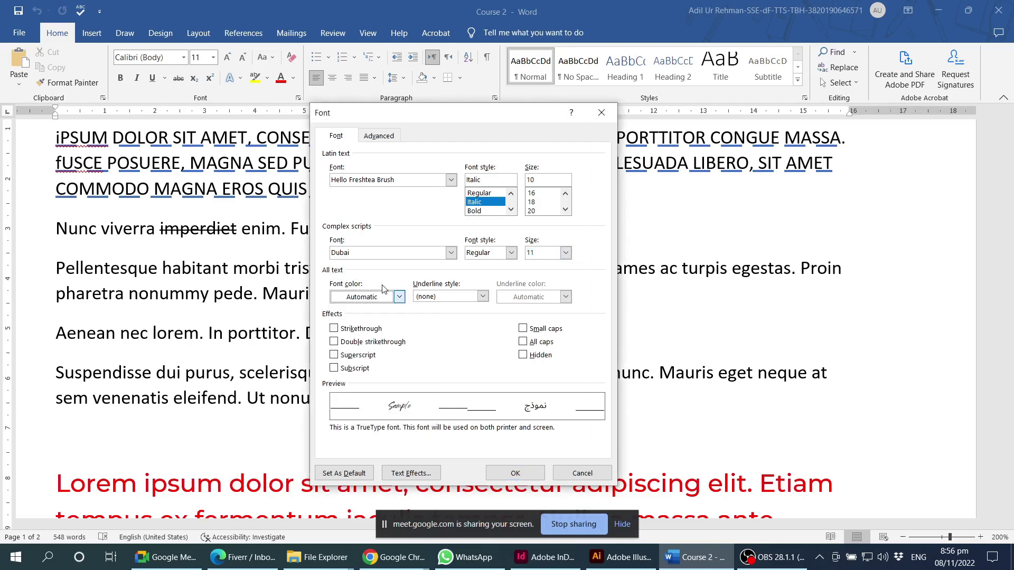
{"action": "left_click", "coordinate": [482, 297]}
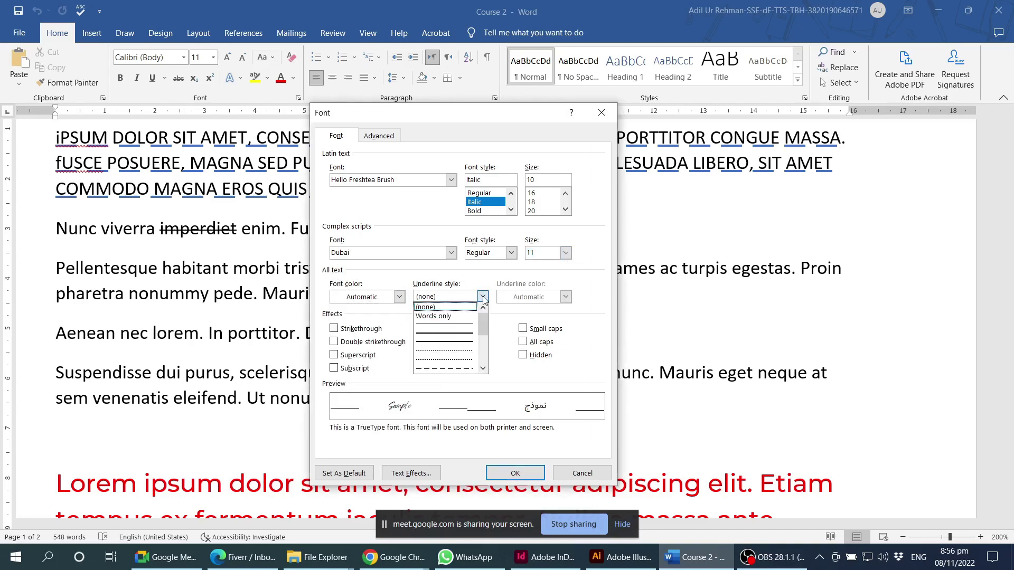
{"action": "left_click", "coordinate": [485, 297]}
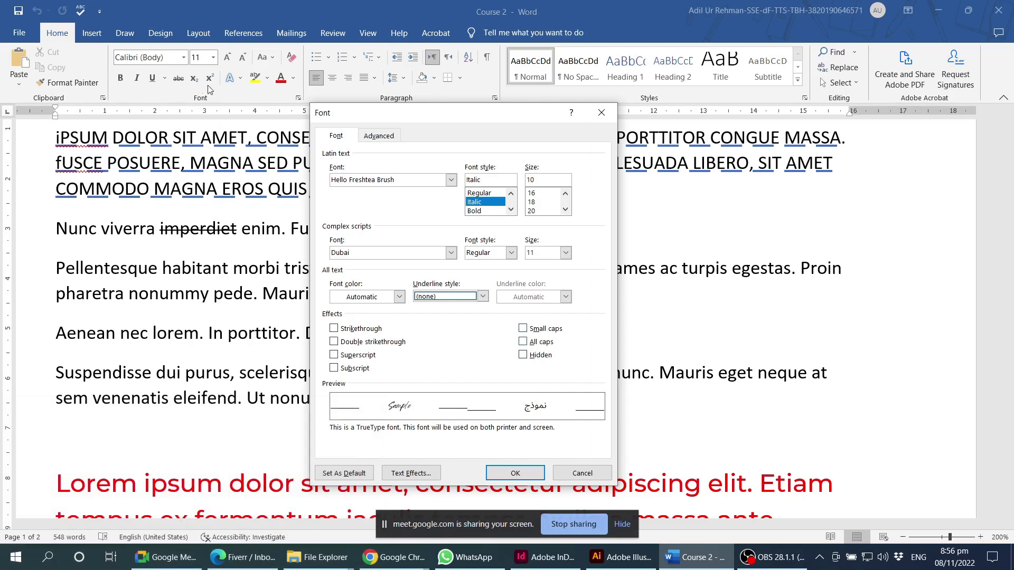
Step: Try Strikethrough, then switch to the Small caps effect instead
{"action": "left_click", "coordinate": [357, 329]}
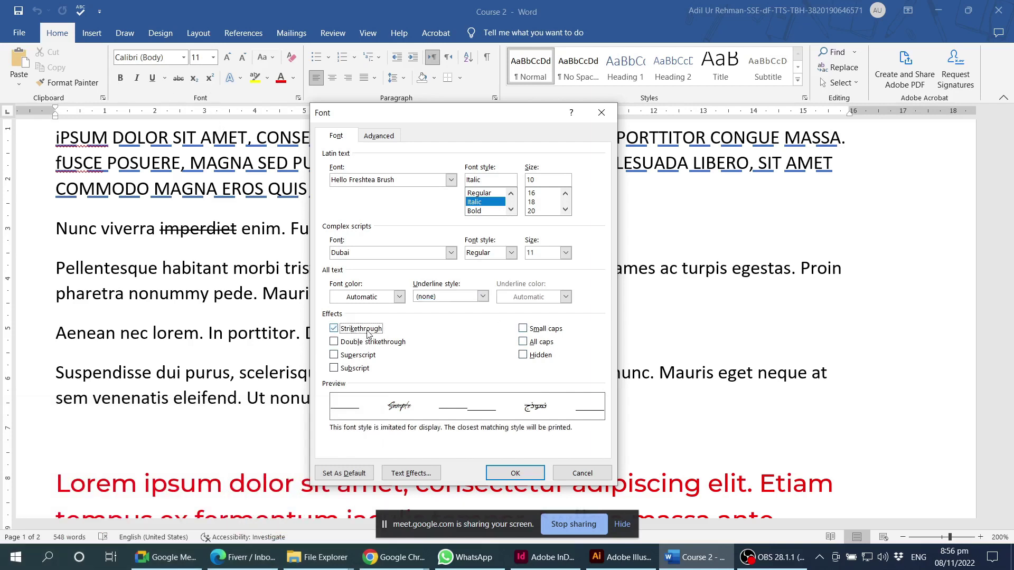
{"action": "left_click", "coordinate": [364, 329]}
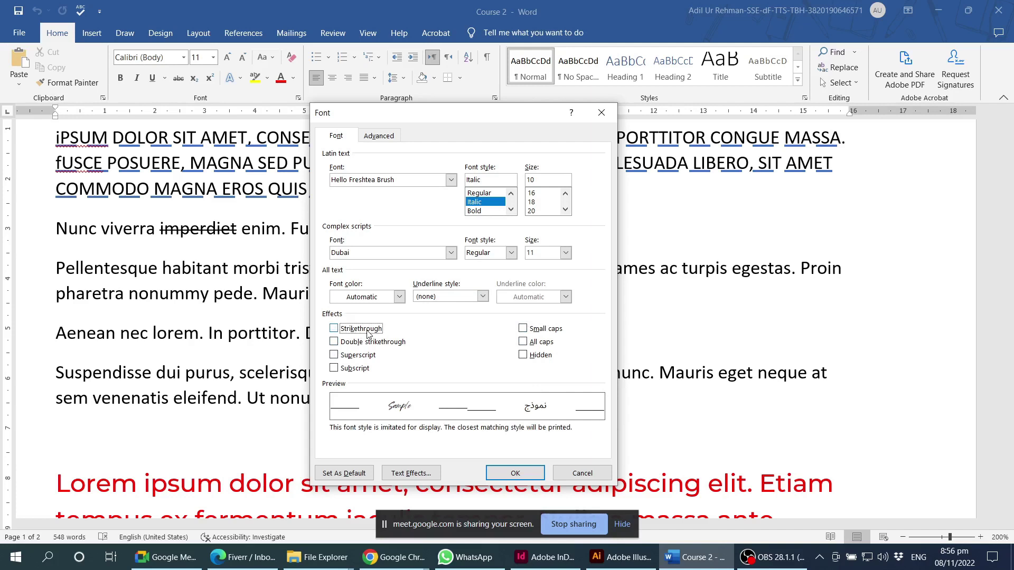
{"action": "left_click", "coordinate": [539, 329]}
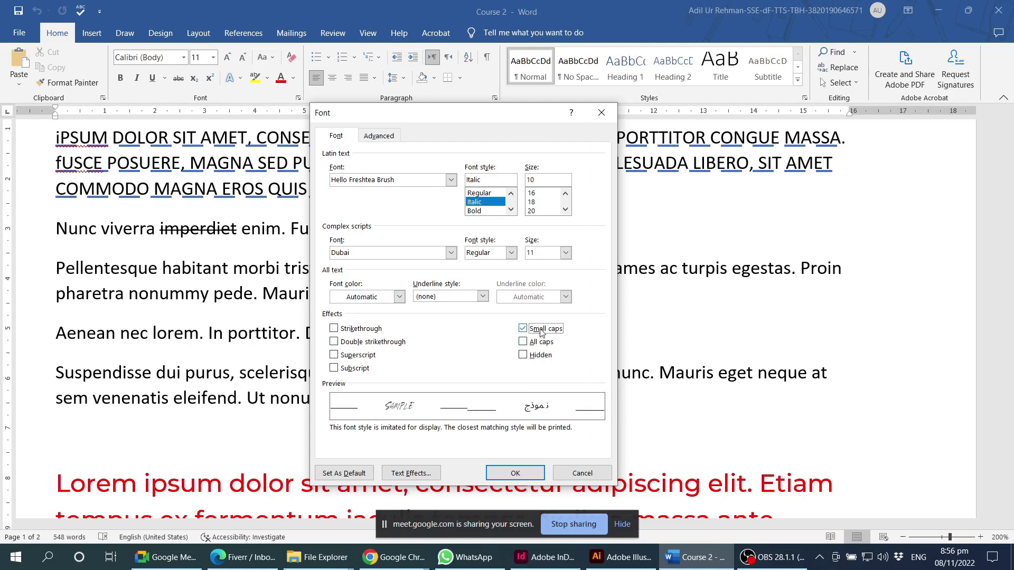
{"action": "left_click", "coordinate": [539, 330]}
{"action": "left_click", "coordinate": [540, 329]}
{"action": "left_click", "coordinate": [451, 180]}
Step: Change the Latin font to Open Sans and accept the font settings with OK
{"action": "scroll", "coordinate": [383, 222], "scroll_direction": "up", "scroll_amount": 10}
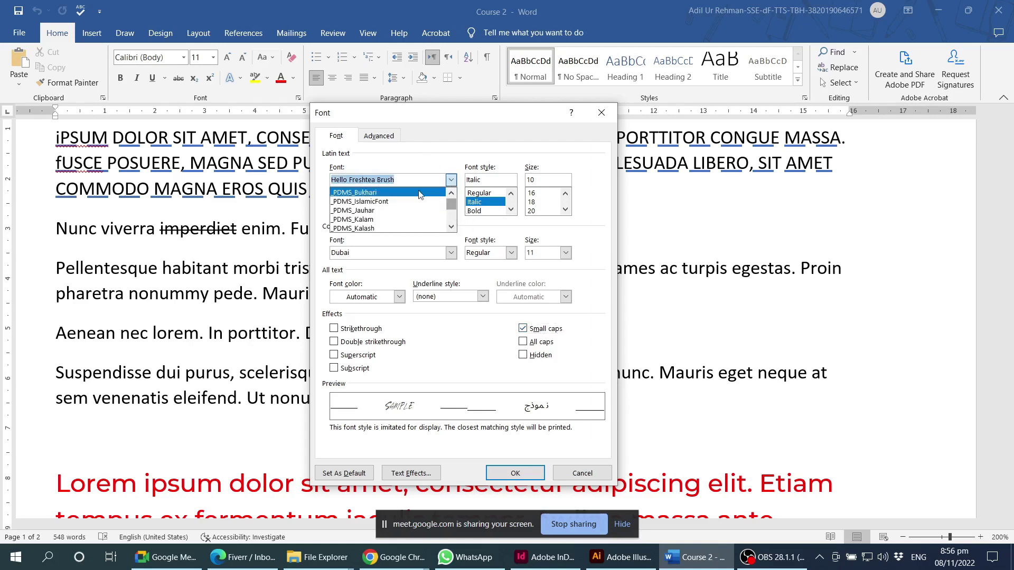
{"action": "scroll", "coordinate": [386, 216], "scroll_direction": "down", "scroll_amount": 2}
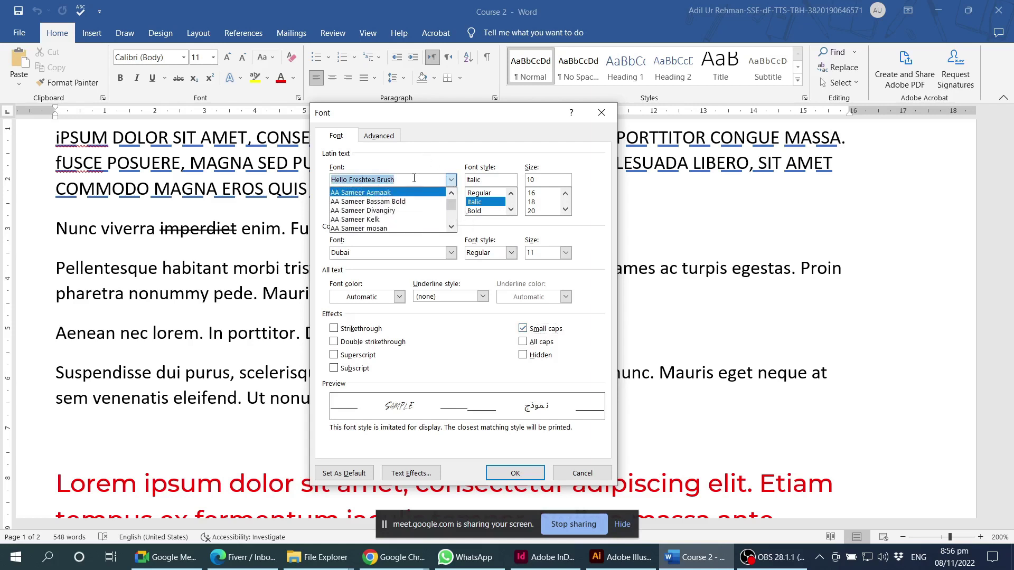
{"action": "type", "text": "open"}
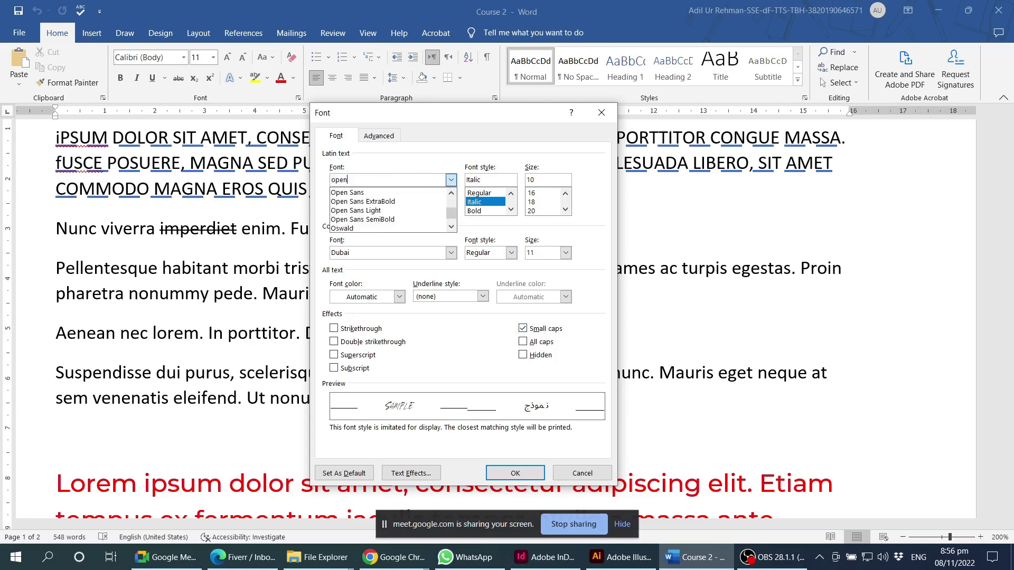
{"action": "left_click", "coordinate": [363, 192]}
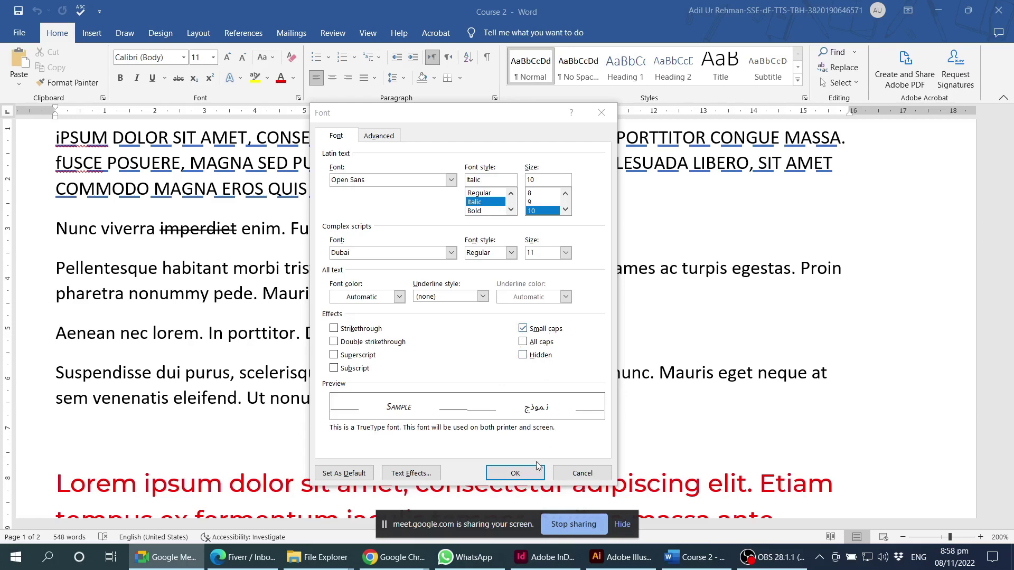
{"action": "left_click", "coordinate": [520, 473]}
Step: Replace the lowercase s of 'senectus' with a capital S
{"action": "left_click", "coordinate": [342, 272]}
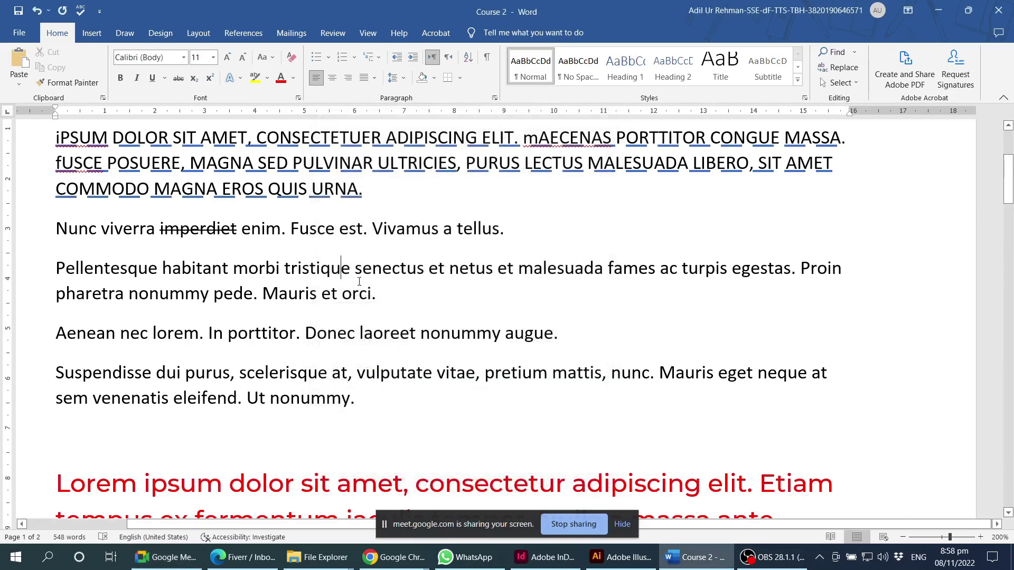
{"action": "scroll", "coordinate": [390, 266], "scroll_direction": "up", "scroll_amount": 3, "text": "ctrl"}
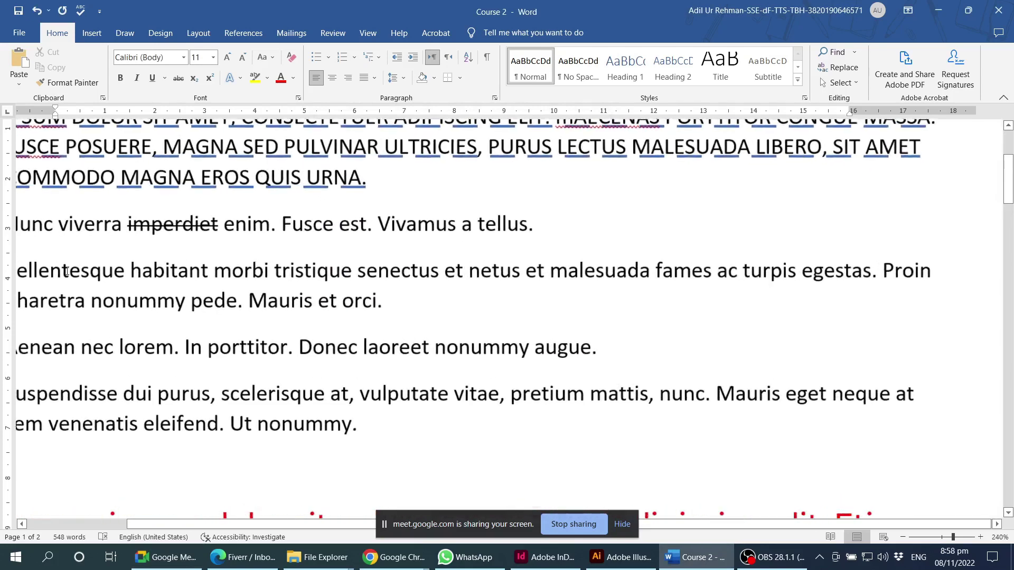
{"action": "scroll", "coordinate": [389, 266], "scroll_direction": "up", "scroll_amount": 3, "text": "ctrl"}
{"action": "scroll", "coordinate": [390, 265], "scroll_direction": "up", "scroll_amount": 3, "text": "ctrl"}
{"action": "left_click", "coordinate": [354, 274]}
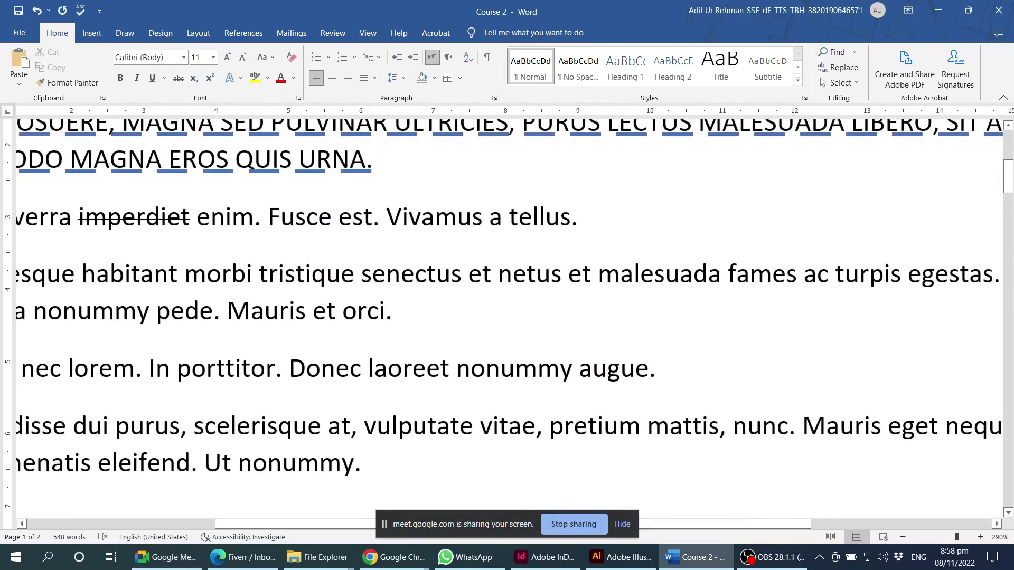
{"action": "left_click_drag", "start_coordinate": [361, 274], "coordinate": [372, 280]}
{"action": "type", "text": "S"}
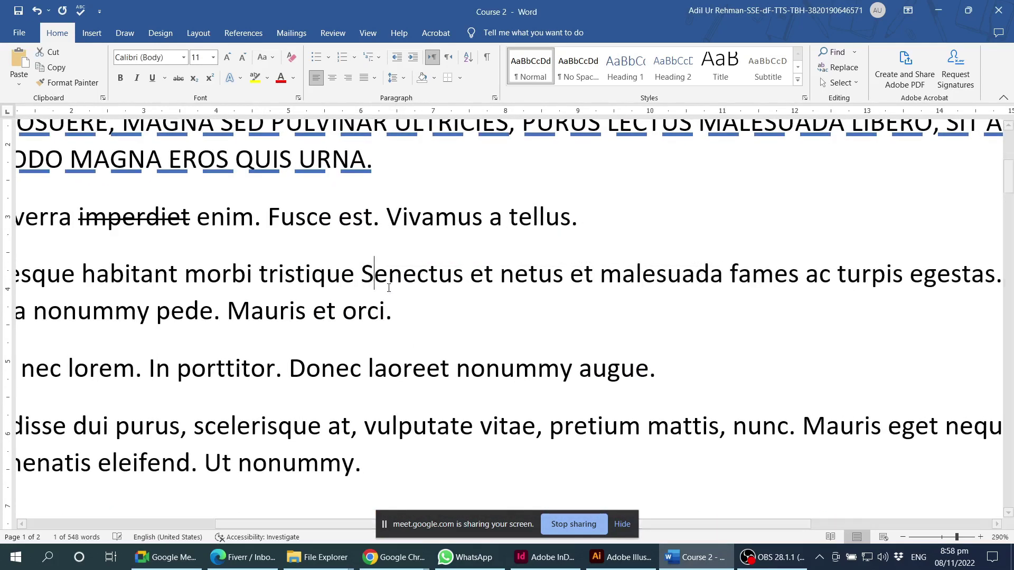
Step: Apply the Small caps effect to the word Senectus through the Font dialog
{"action": "double_click", "coordinate": [393, 280]}
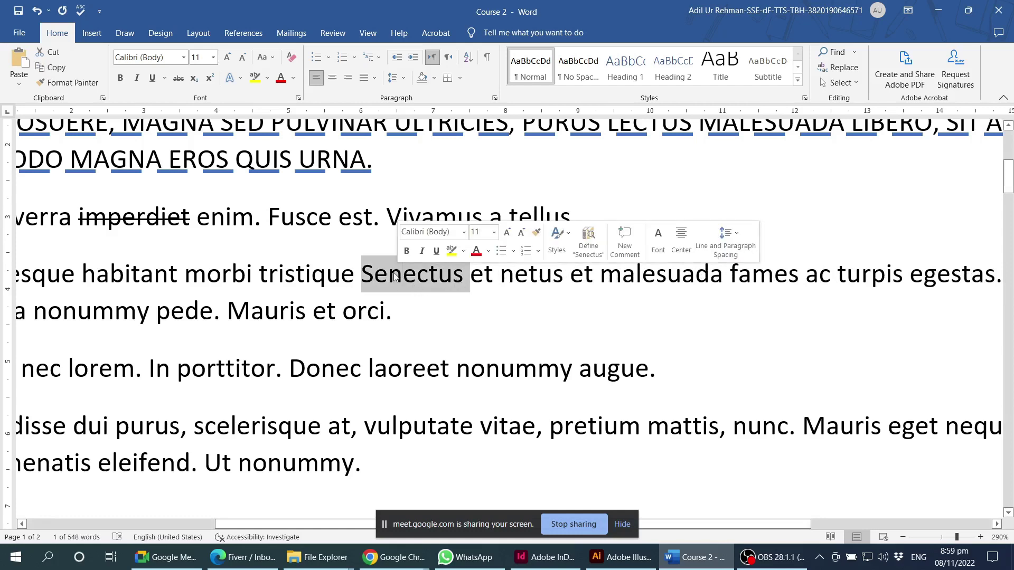
{"action": "left_click", "coordinate": [299, 98]}
{"action": "left_click_drag", "start_coordinate": [475, 111], "coordinate": [744, 75]}
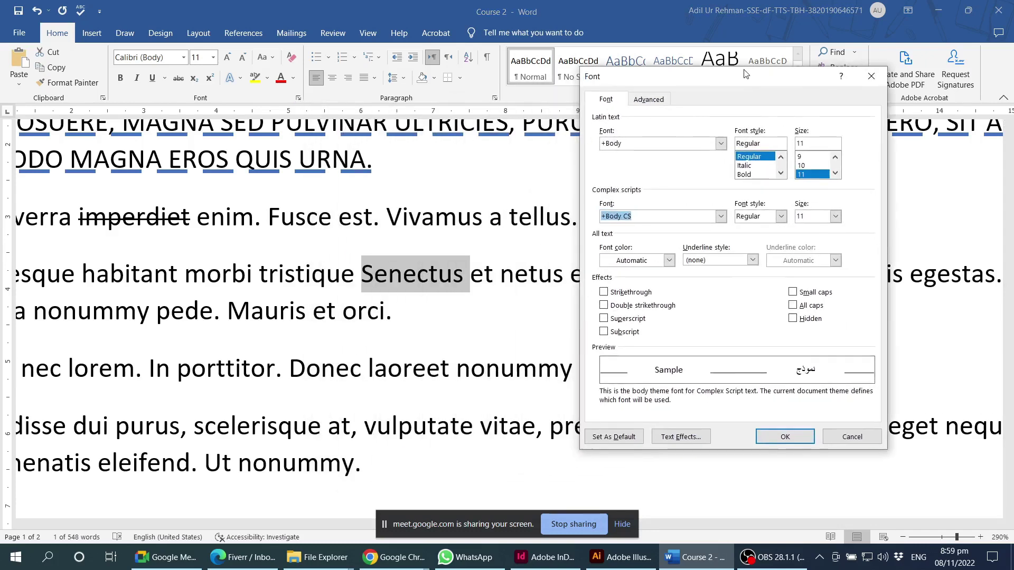
{"action": "left_click", "coordinate": [793, 294]}
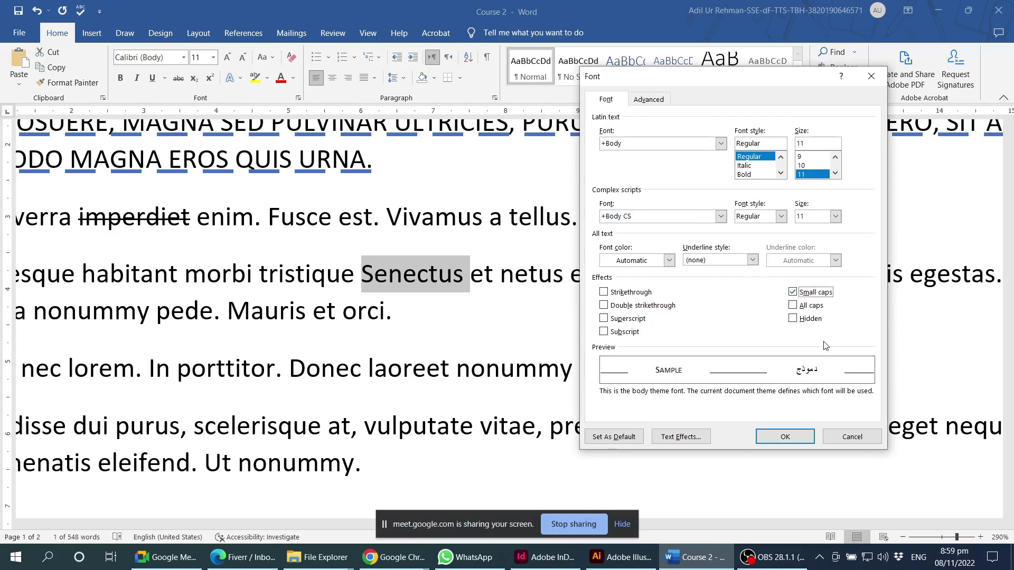
{"action": "left_click", "coordinate": [795, 441]}
{"action": "left_click_drag", "start_coordinate": [376, 273], "coordinate": [362, 272]}
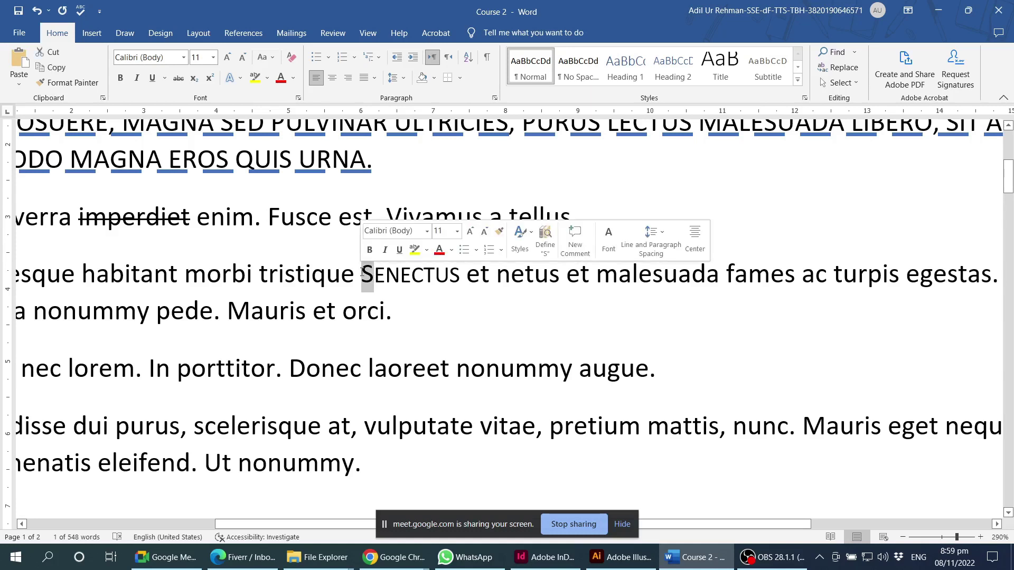
Step: Select the whole word SENECTUS and open the Font dialog for it
{"action": "left_click_drag", "start_coordinate": [374, 274], "coordinate": [460, 274]}
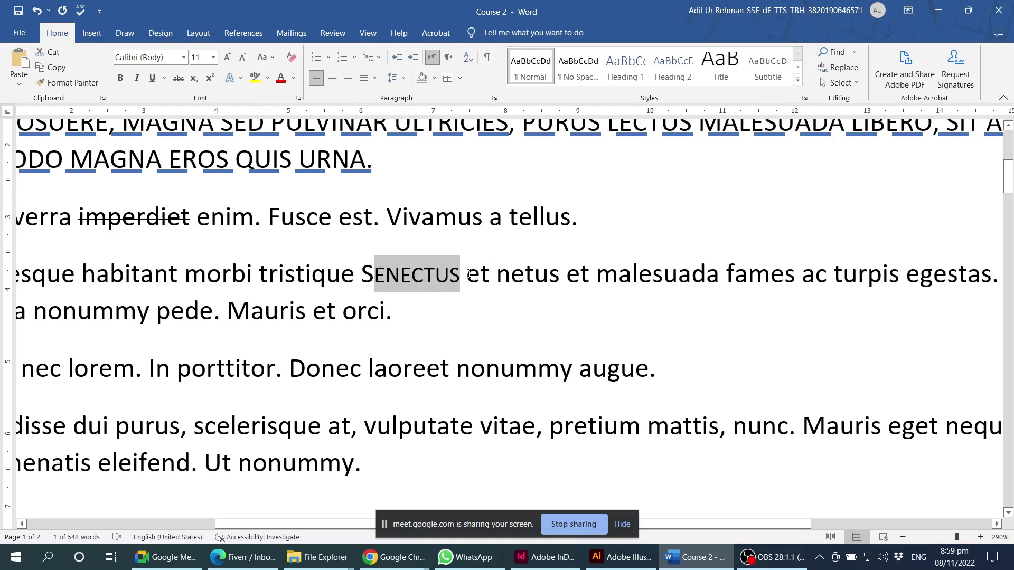
{"action": "left_click_drag", "start_coordinate": [469, 274], "coordinate": [489, 278]}
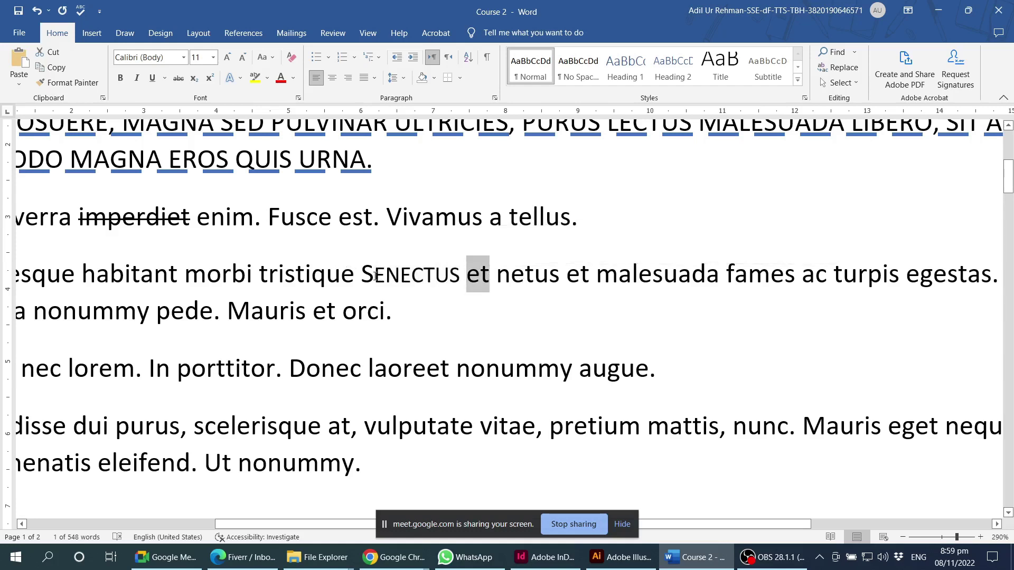
{"action": "left_click_drag", "start_coordinate": [365, 274], "coordinate": [459, 274]}
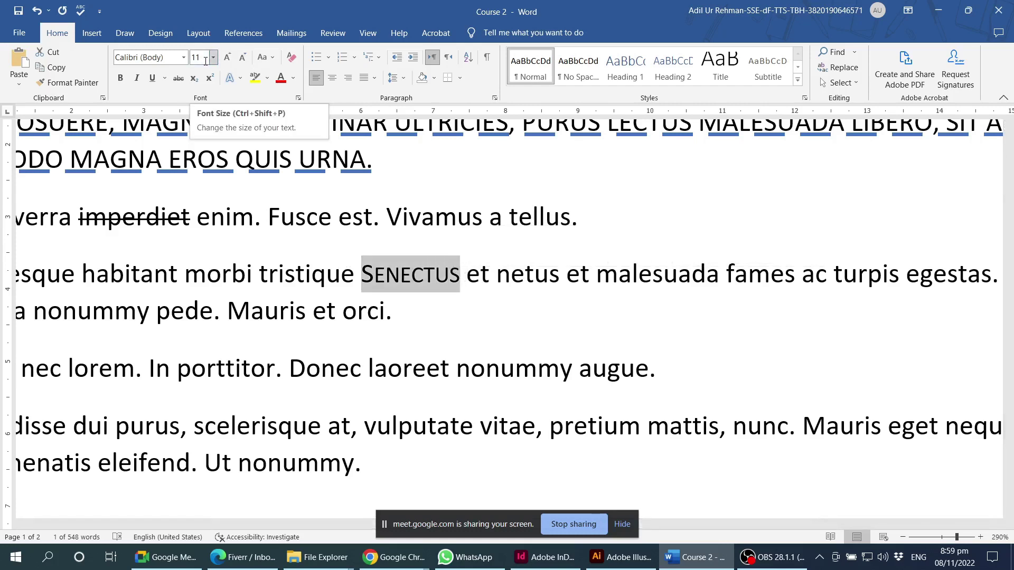
{"action": "left_click", "coordinate": [375, 275]}
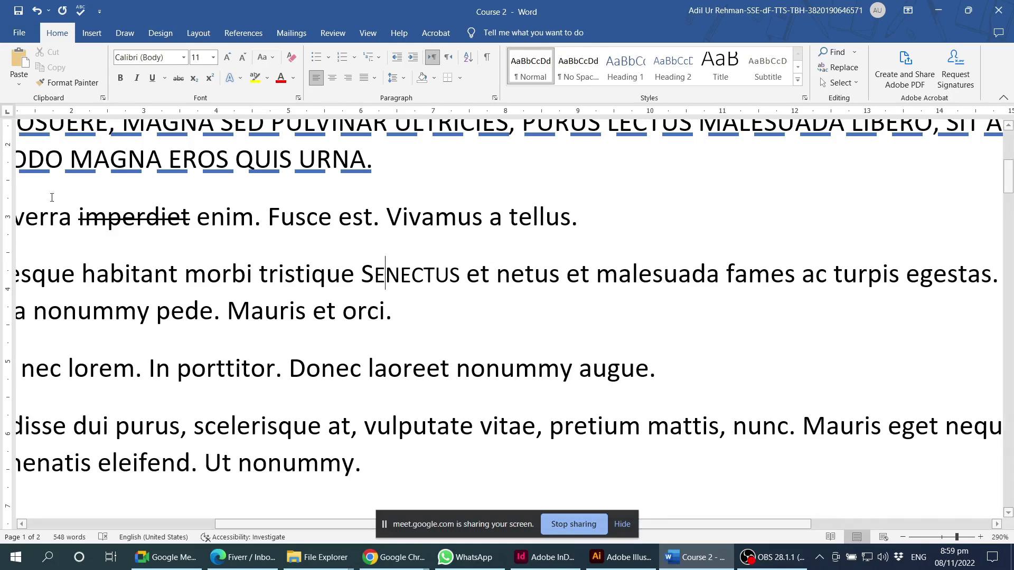
{"action": "left_click_drag", "start_coordinate": [373, 274], "coordinate": [361, 273]}
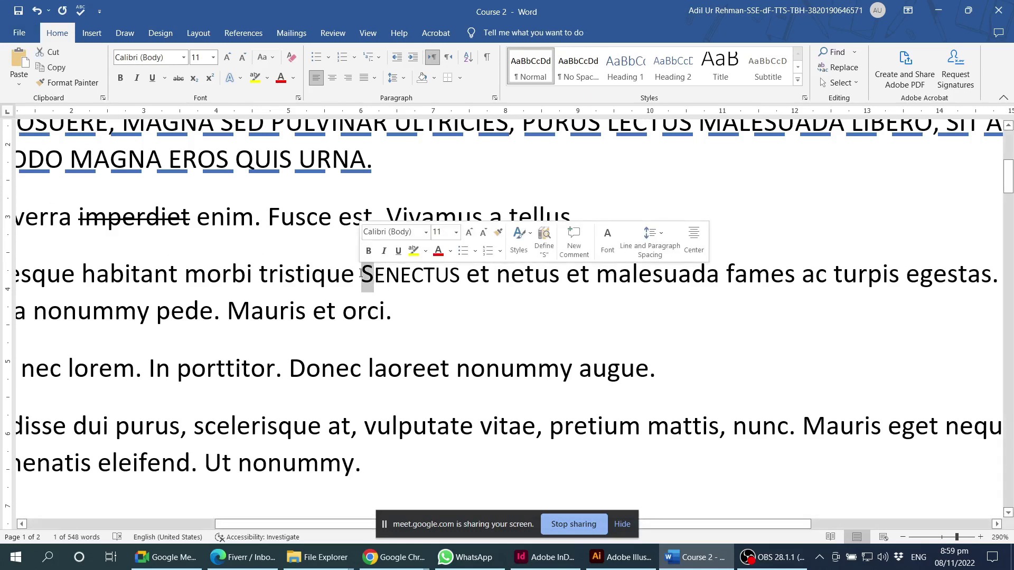
{"action": "key", "text": "Right"}
{"action": "left_click", "coordinate": [361, 271], "text": "shift"}
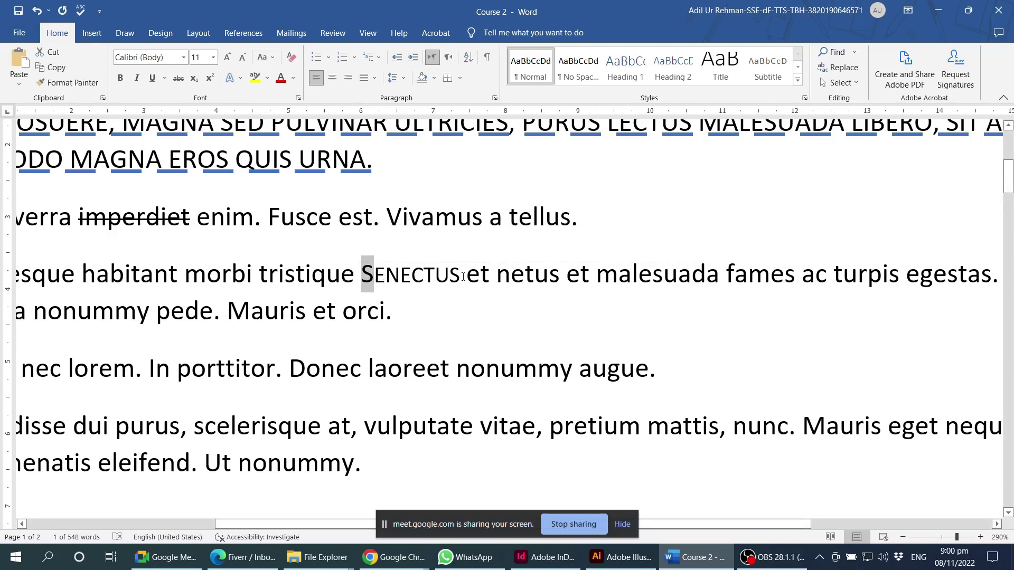
{"action": "left_click", "coordinate": [445, 275], "text": "shift"}
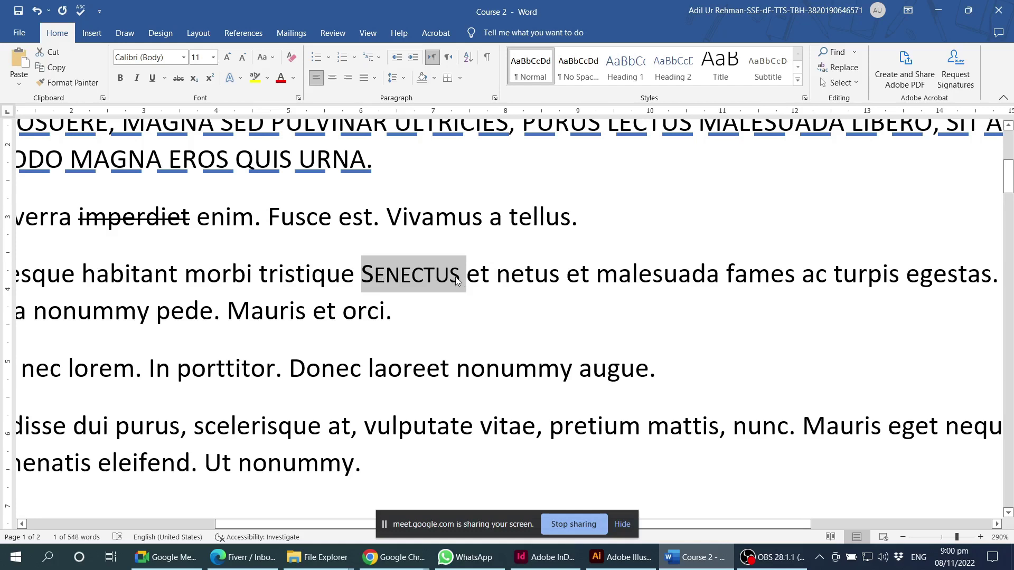
{"action": "left_click", "coordinate": [298, 97]}
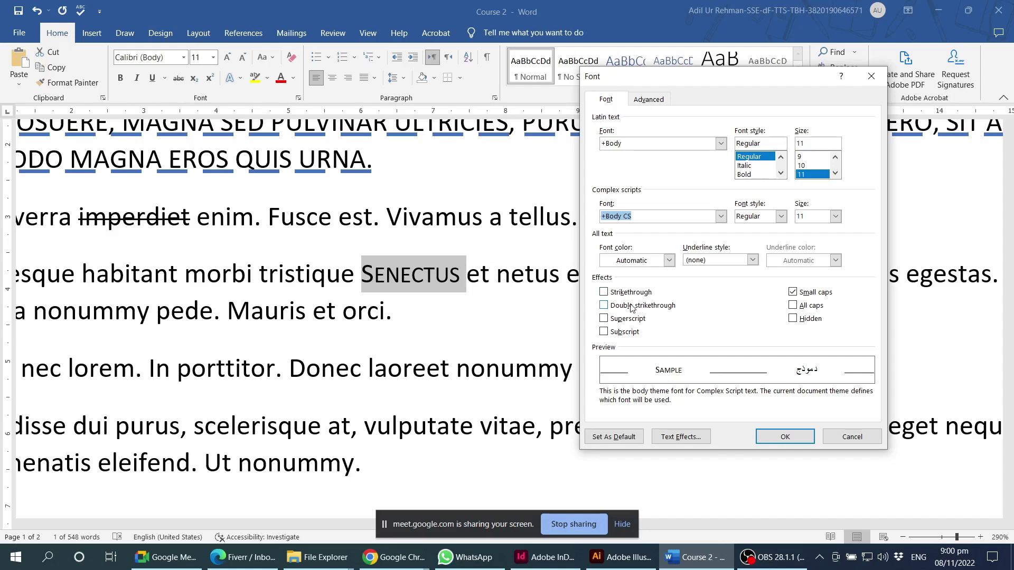
Step: Try double strikethrough and all caps, then make SENECTUS hidden text instead
{"action": "left_click", "coordinate": [632, 307]}
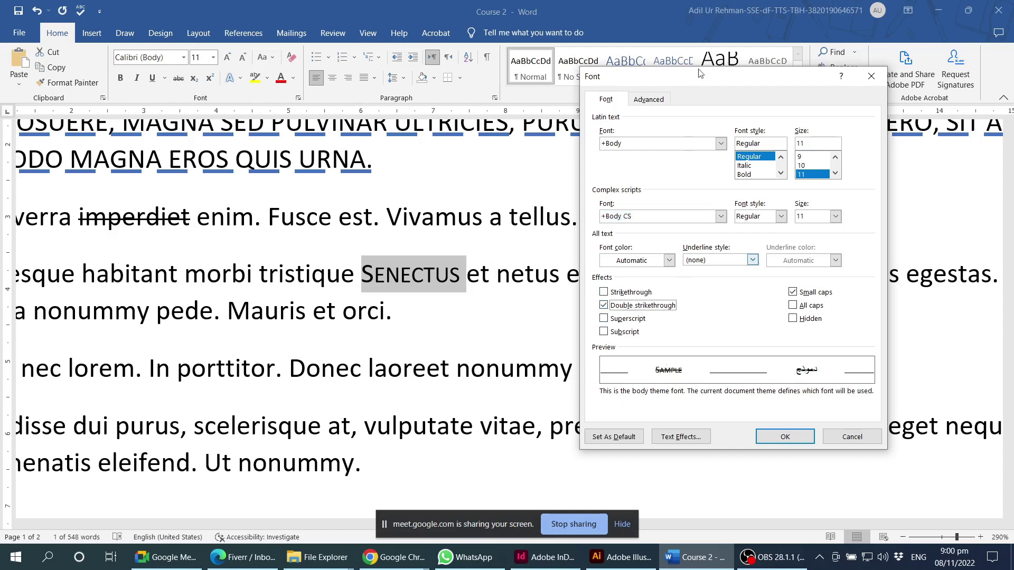
{"action": "mouse_move", "coordinate": [699, 73]}
{"action": "left_mouse_down"}
{"action": "mouse_move", "coordinate": [494, 73]}
{"action": "mouse_move", "coordinate": [558, 78]}
{"action": "left_mouse_up"}
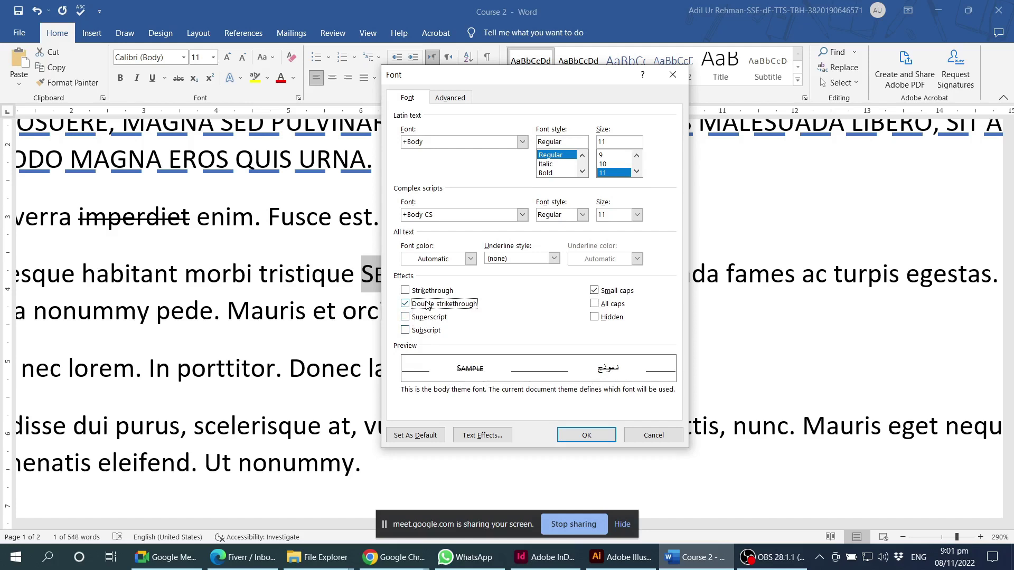
{"action": "left_click", "coordinate": [428, 306]}
{"action": "left_click", "coordinate": [428, 306]}
{"action": "left_click", "coordinate": [445, 306]}
{"action": "left_click", "coordinate": [609, 308]}
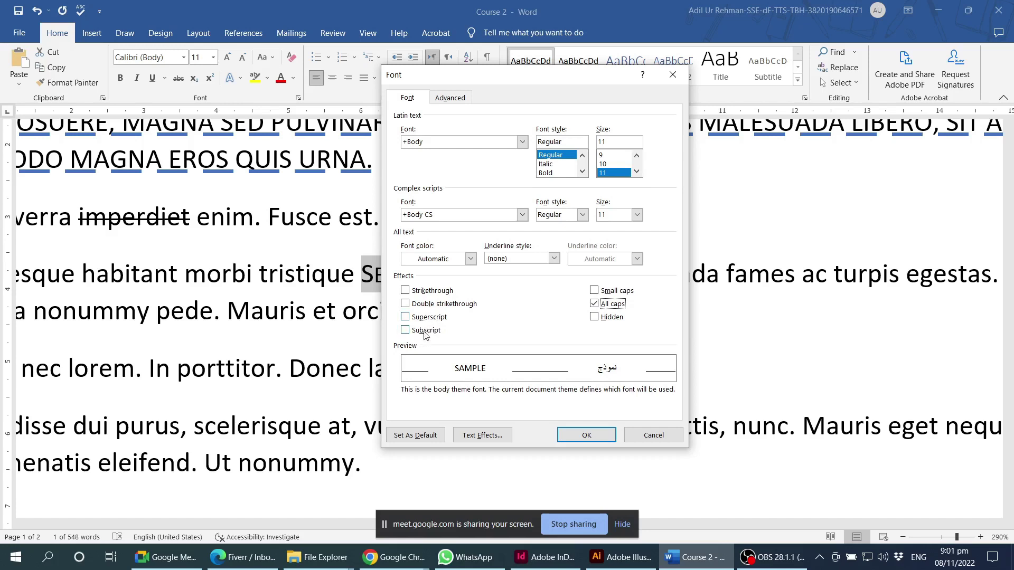
{"action": "left_click", "coordinate": [598, 304]}
{"action": "left_click", "coordinate": [595, 318]}
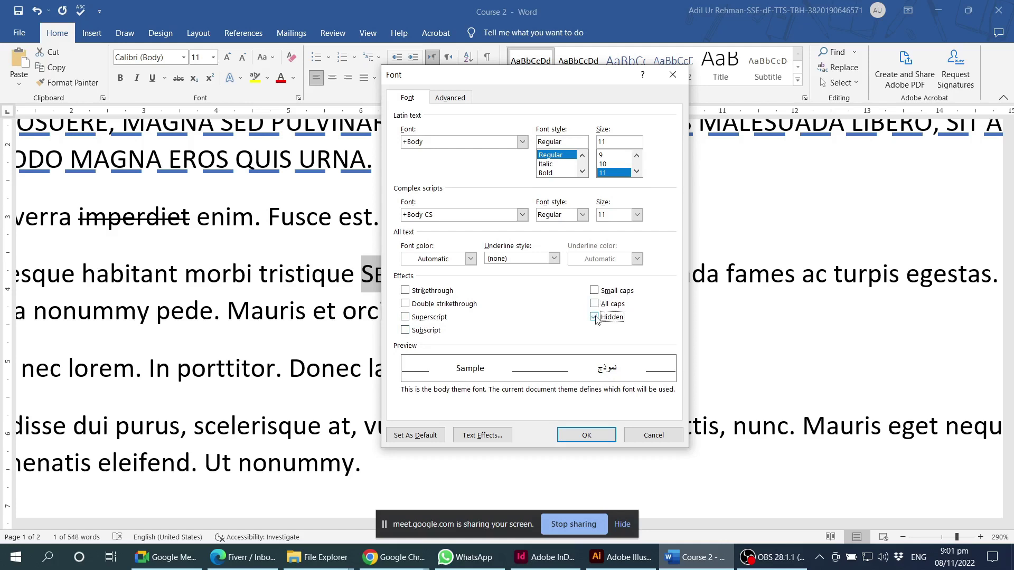
{"action": "left_click", "coordinate": [591, 437]}
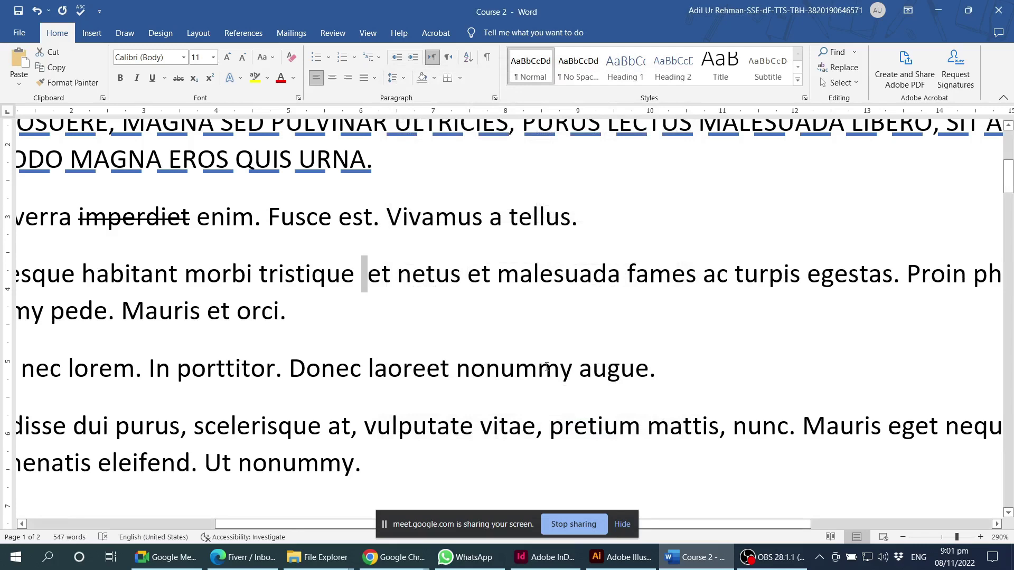
{"action": "left_click_drag", "start_coordinate": [467, 274], "coordinate": [265, 275]}
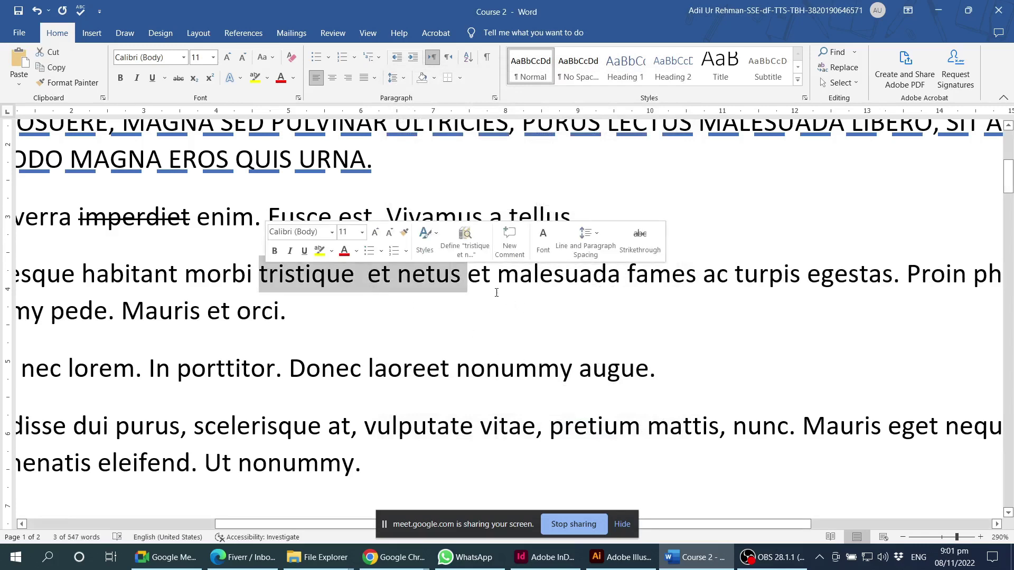
{"action": "left_click", "coordinate": [491, 276]}
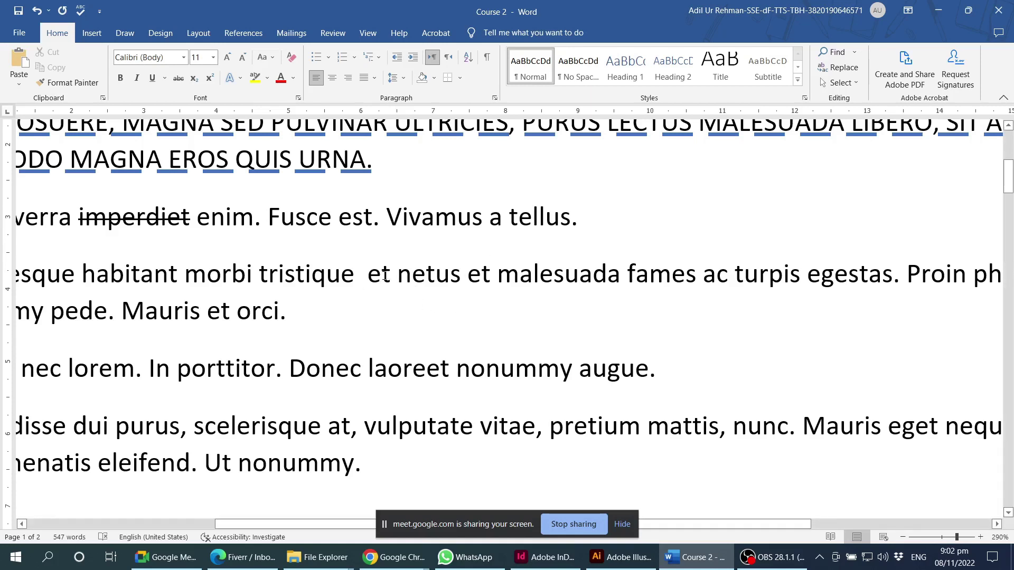
{"action": "left_click_drag", "start_coordinate": [398, 274], "coordinate": [333, 279]}
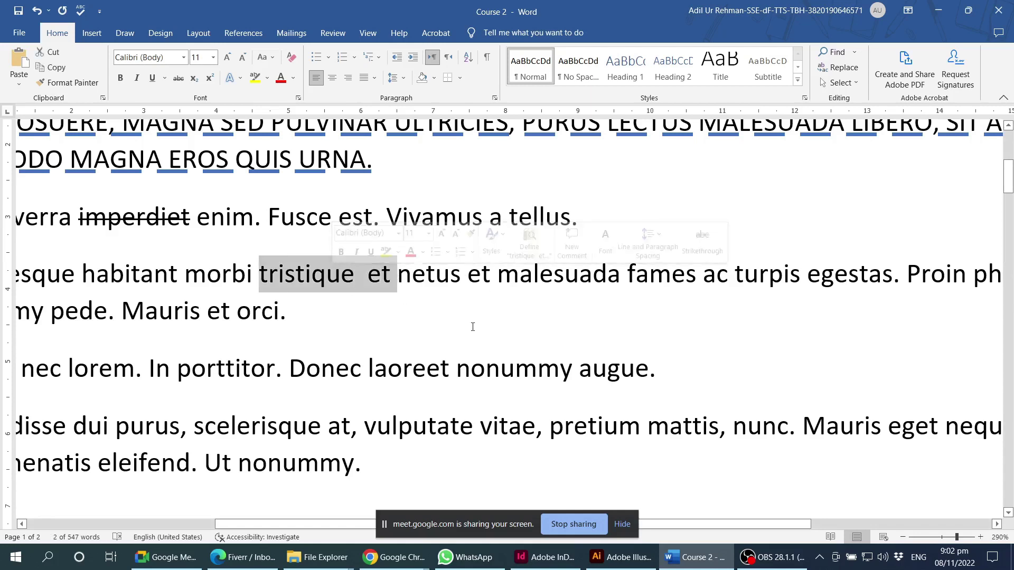
{"action": "left_click", "coordinate": [297, 97]}
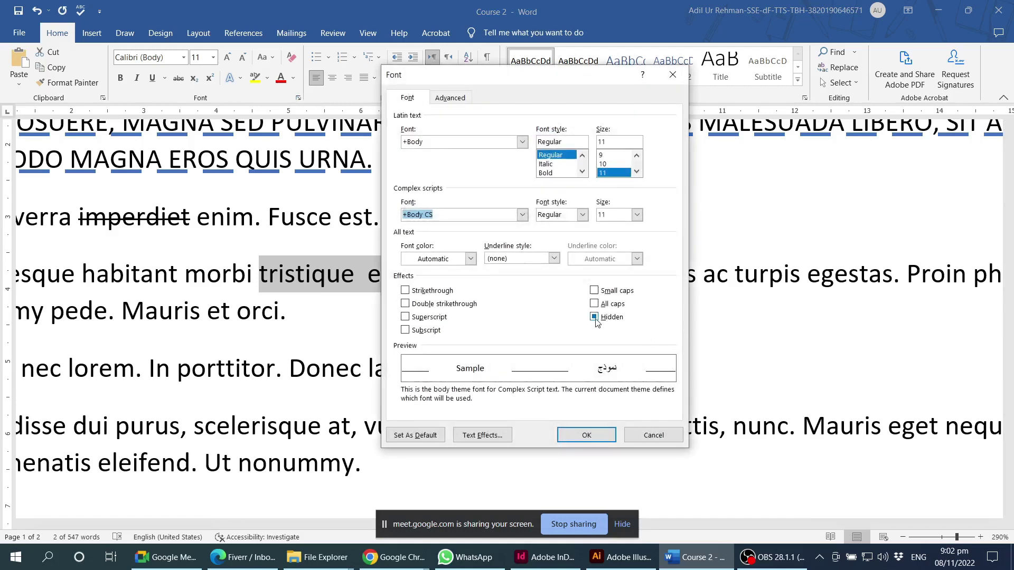
{"action": "left_click", "coordinate": [595, 318]}
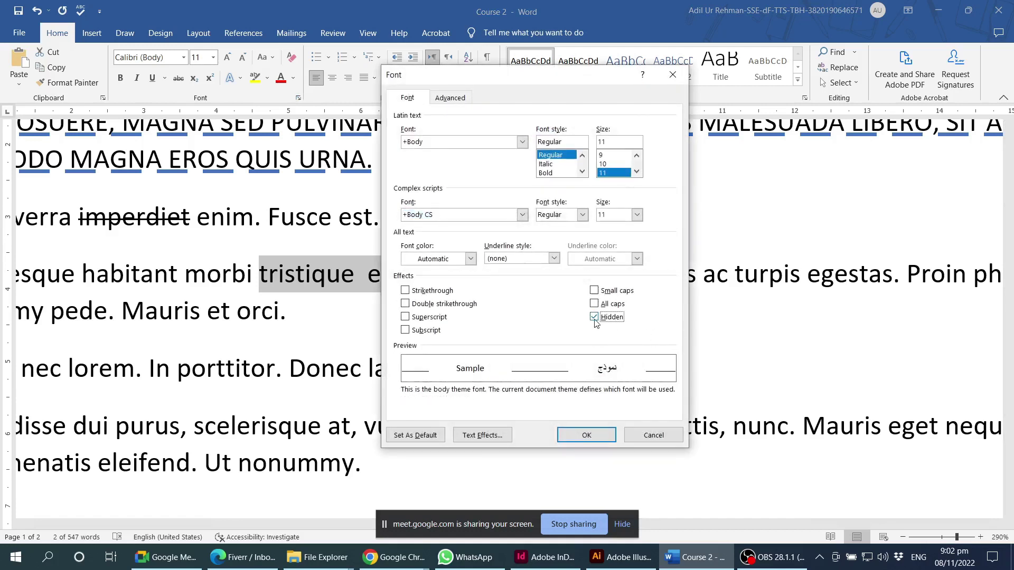
{"action": "left_click", "coordinate": [595, 319]}
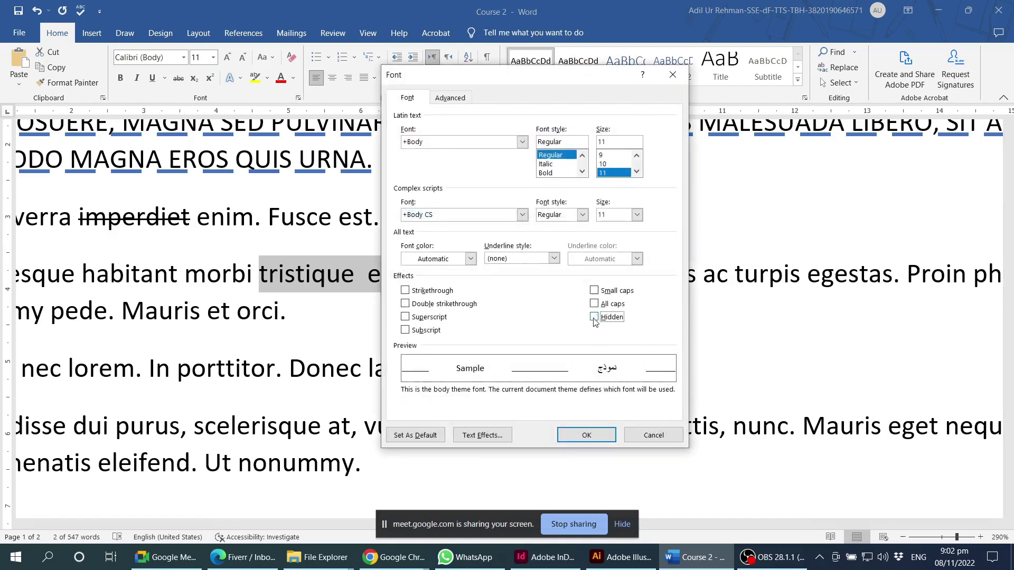
{"action": "left_click", "coordinate": [605, 438]}
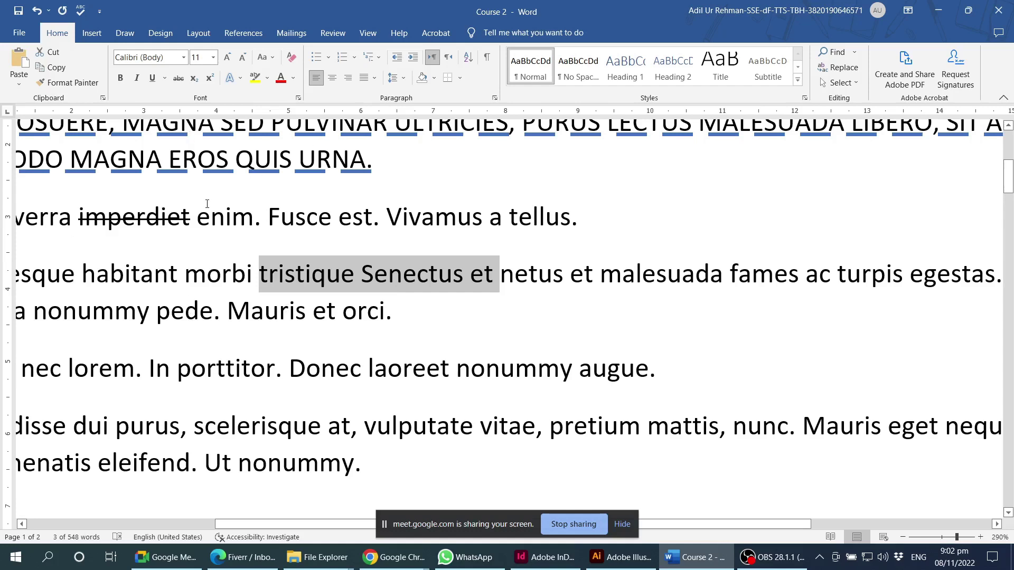
{"action": "double_click", "coordinate": [391, 275]}
{"action": "key", "text": "Delete"}
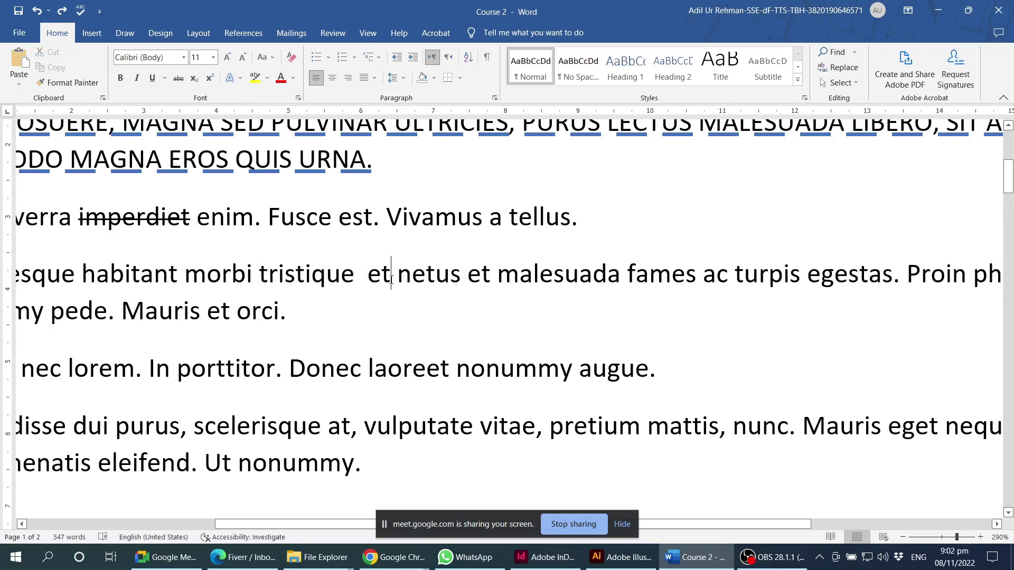
{"action": "scroll", "coordinate": [402, 349], "scroll_direction": "down", "scroll_amount": 3}
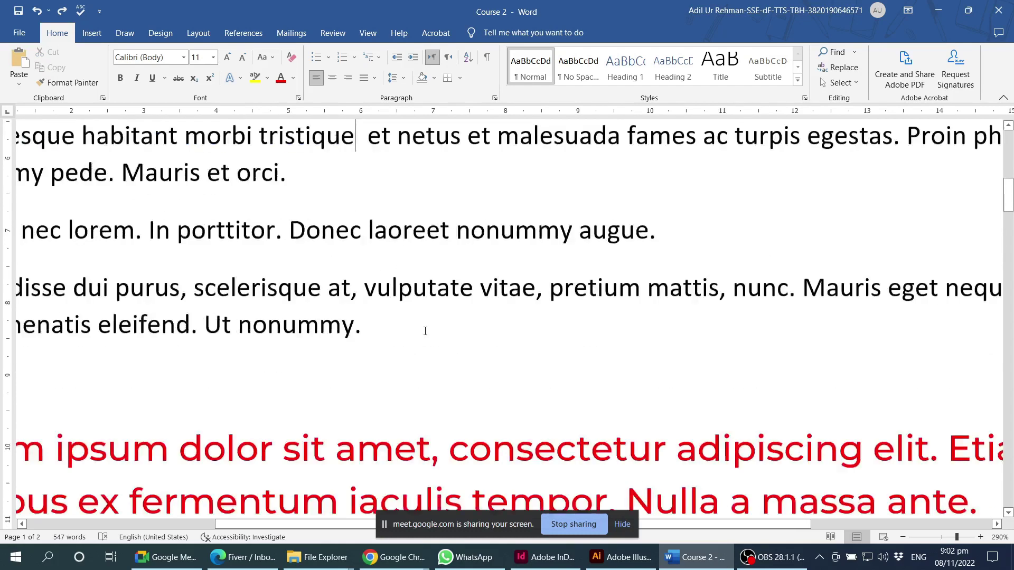
{"action": "scroll", "coordinate": [444, 369], "scroll_direction": "down", "scroll_amount": 3}
{"action": "scroll", "coordinate": [460, 364], "scroll_direction": "up", "scroll_amount": 5}
{"action": "scroll", "coordinate": [528, 338], "scroll_direction": "up", "scroll_amount": 2}
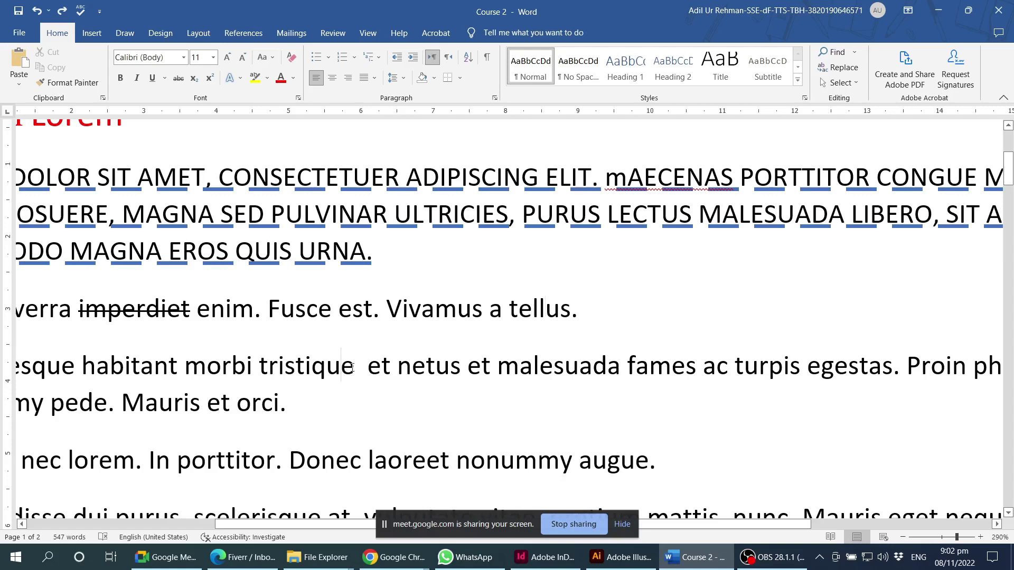
{"action": "left_click_drag", "start_coordinate": [341, 368], "coordinate": [445, 368]}
{"action": "left_click", "coordinate": [561, 365]}
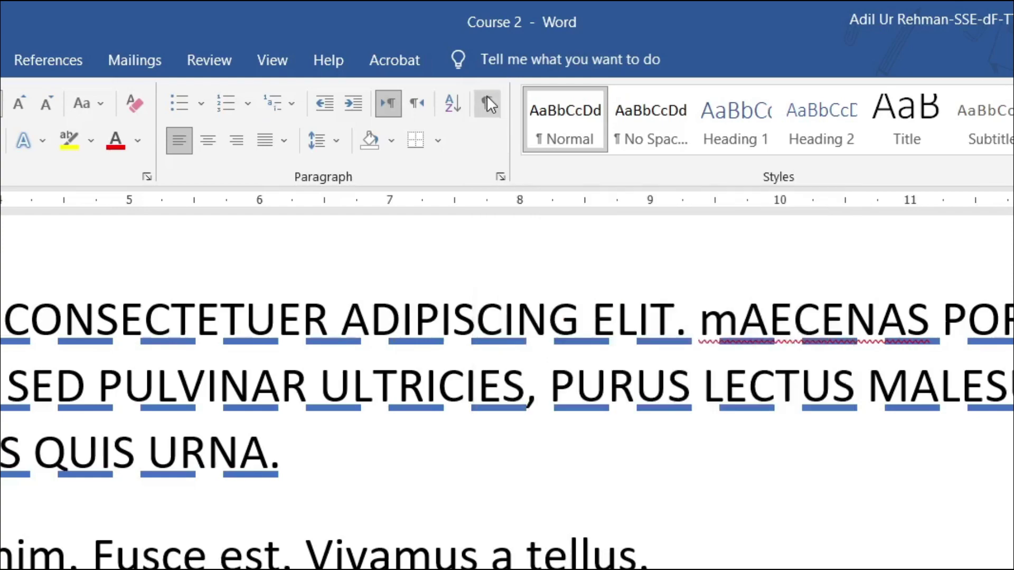
{"action": "left_click", "coordinate": [486, 100]}
{"action": "scroll", "coordinate": [529, 344], "scroll_direction": "down", "scroll_amount": 2}
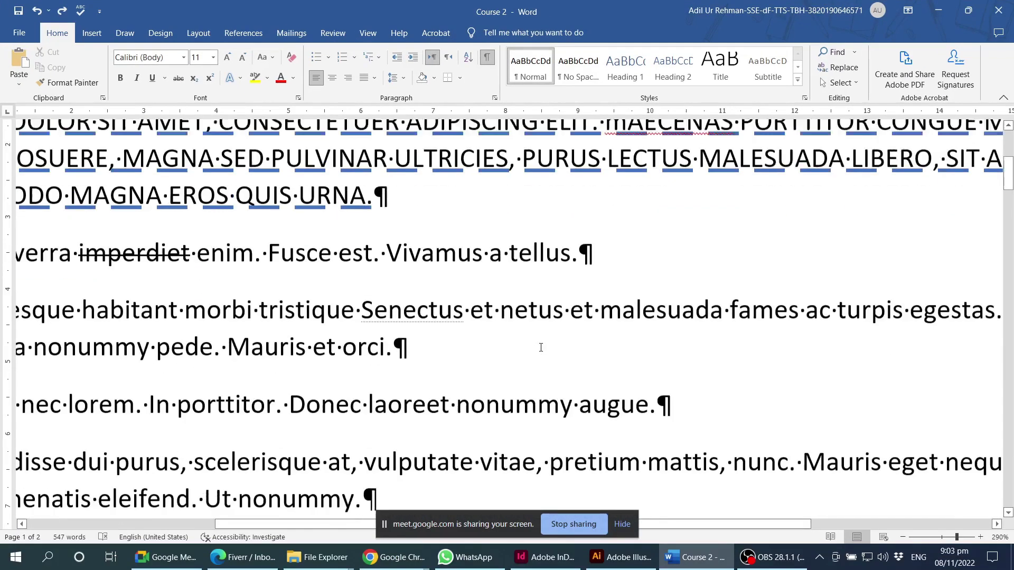
{"action": "scroll", "coordinate": [469, 323], "scroll_direction": "down", "scroll_amount": 3}
{"action": "scroll", "coordinate": [470, 324], "scroll_direction": "up", "scroll_amount": 2}
{"action": "left_click_drag", "start_coordinate": [362, 274], "coordinate": [465, 272]}
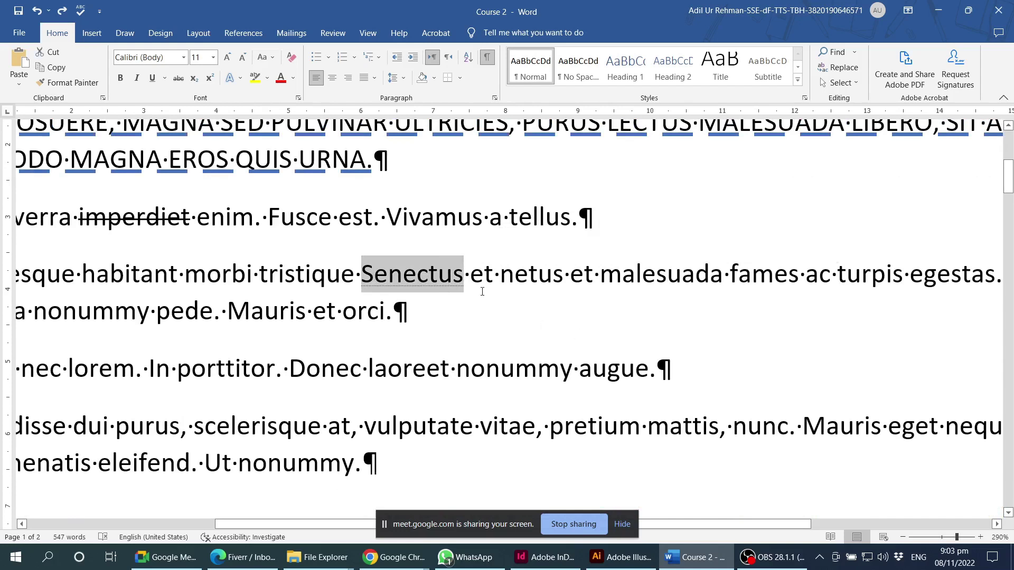
{"action": "left_click", "coordinate": [397, 298]}
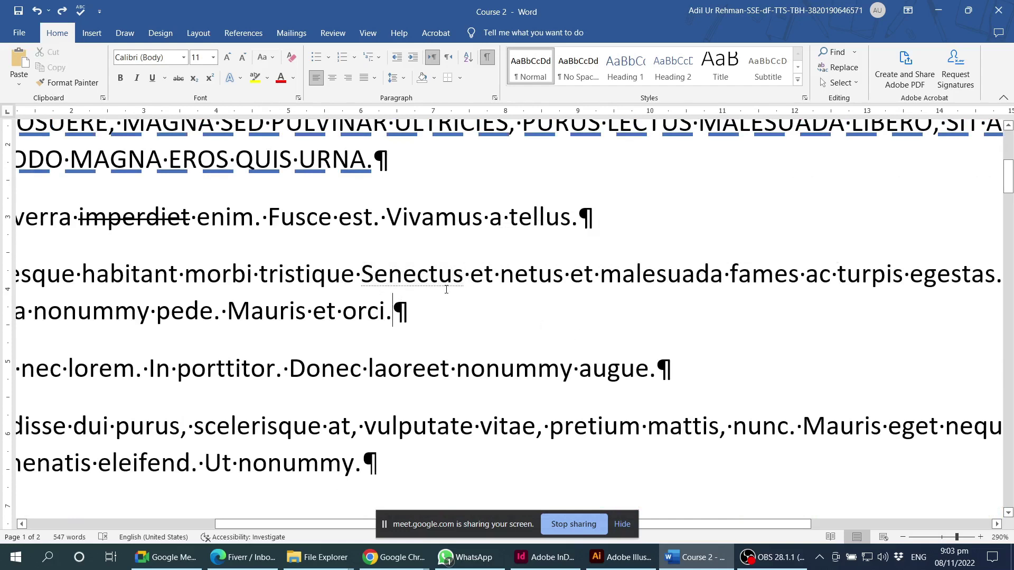
{"action": "double_click", "coordinate": [465, 278]}
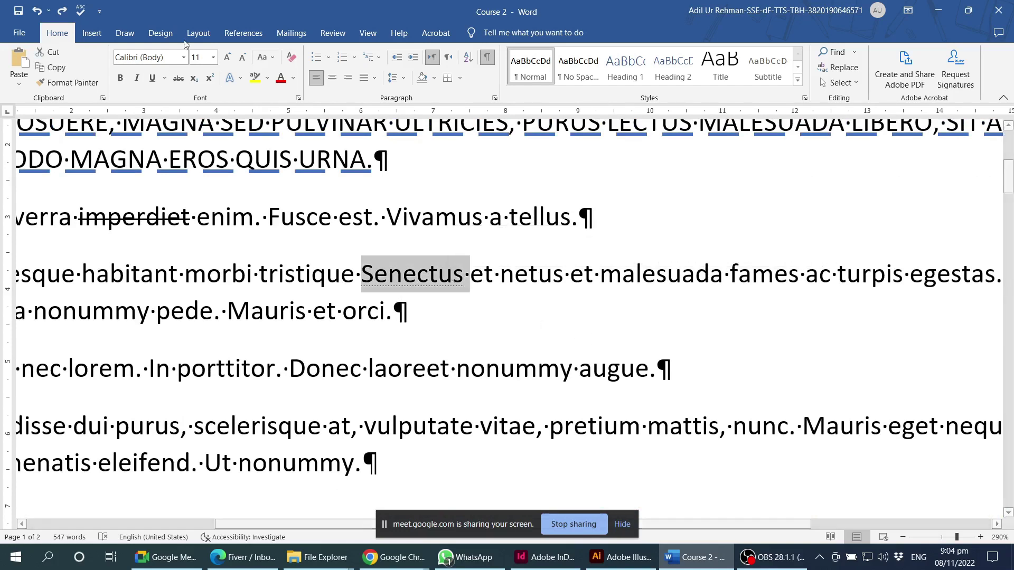
{"action": "left_click", "coordinate": [413, 221]}
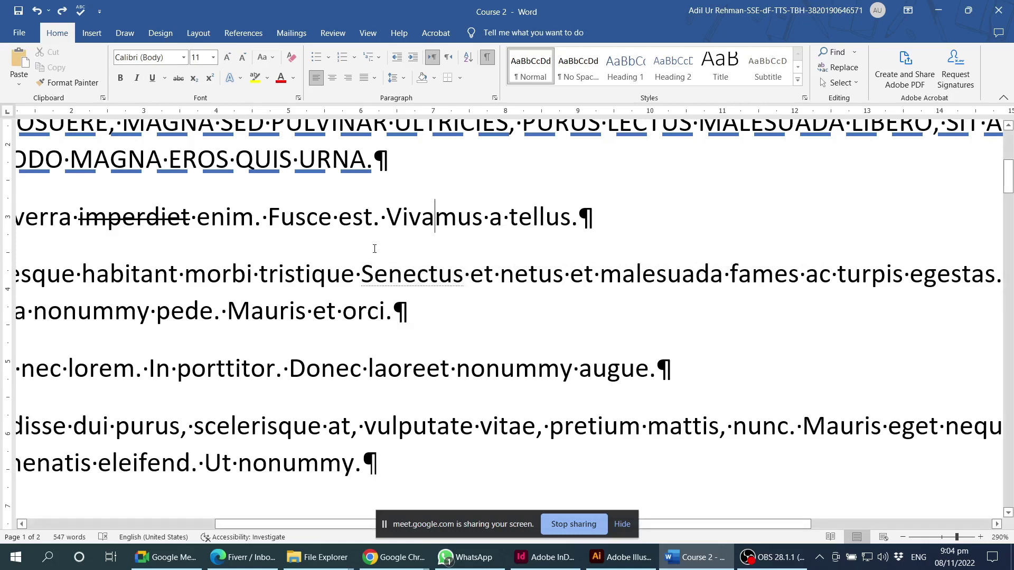
{"action": "left_click_drag", "start_coordinate": [362, 275], "coordinate": [465, 276]}
{"action": "left_click", "coordinate": [465, 276]}
{"action": "left_click", "coordinate": [468, 273]}
{"action": "key", "text": "shift+Left"}
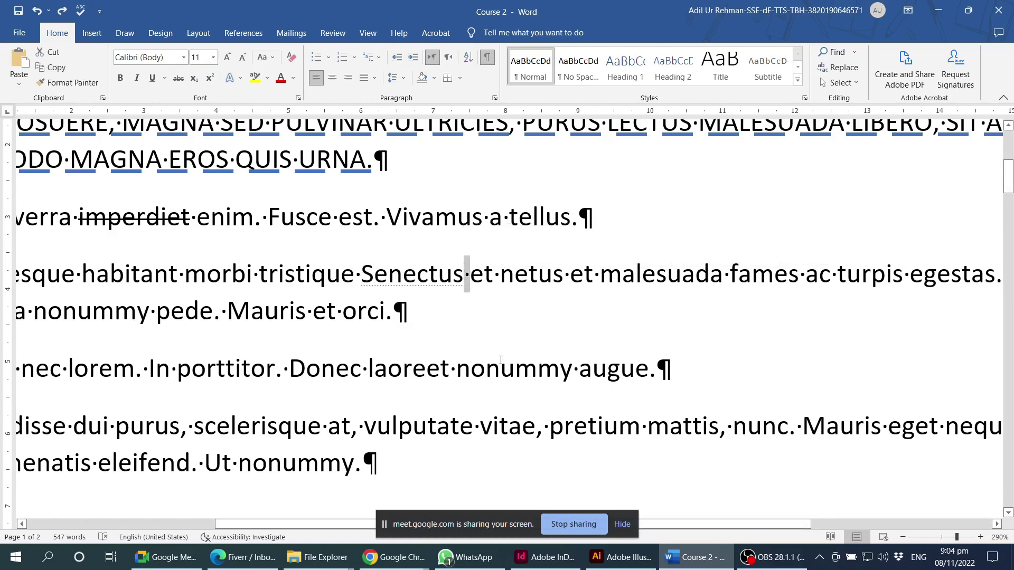
{"action": "left_click_drag", "start_coordinate": [495, 273], "coordinate": [598, 274]}
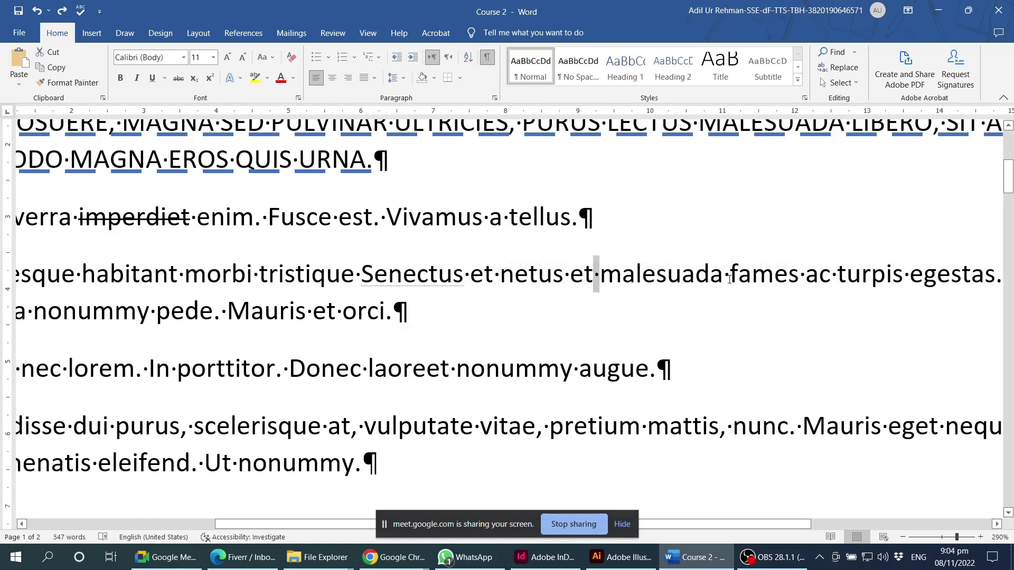
{"action": "left_click_drag", "start_coordinate": [723, 274], "coordinate": [729, 274]}
{"action": "left_click_drag", "start_coordinate": [579, 217], "coordinate": [594, 217]}
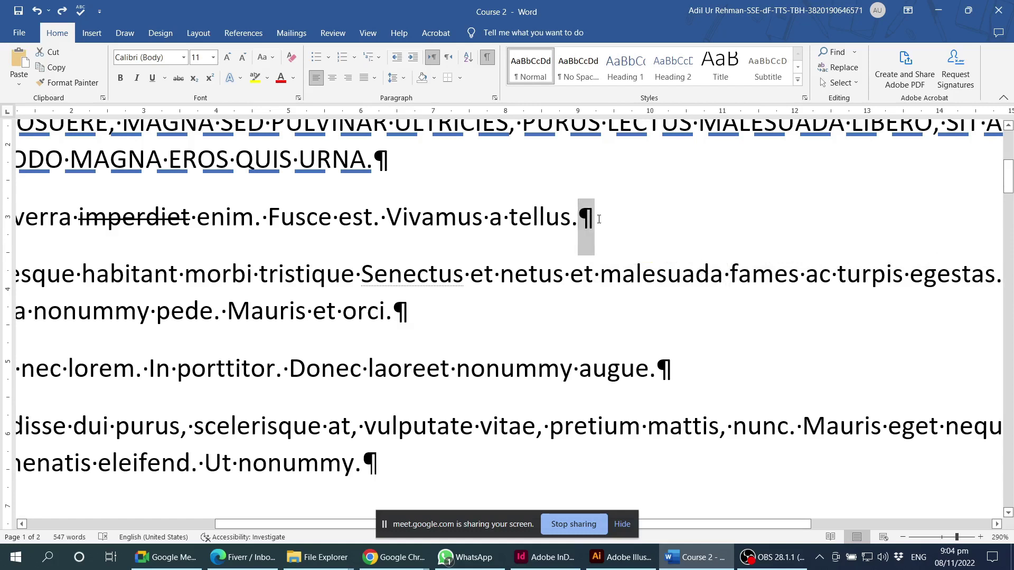
{"action": "left_click", "coordinate": [599, 220]}
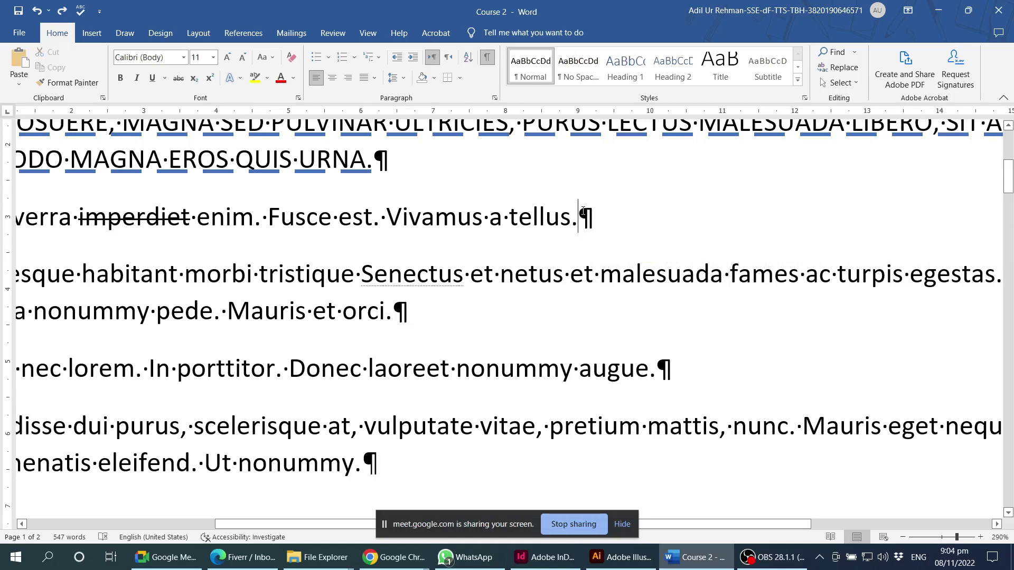
{"action": "left_click_drag", "start_coordinate": [580, 217], "coordinate": [597, 216]}
{"action": "scroll", "coordinate": [411, 376], "scroll_direction": "down", "scroll_amount": 3}
Step: Insert a tab between 'morbi' and 'tristique', then select the new tab character
{"action": "scroll", "coordinate": [434, 370], "scroll_direction": "up", "scroll_amount": 3}
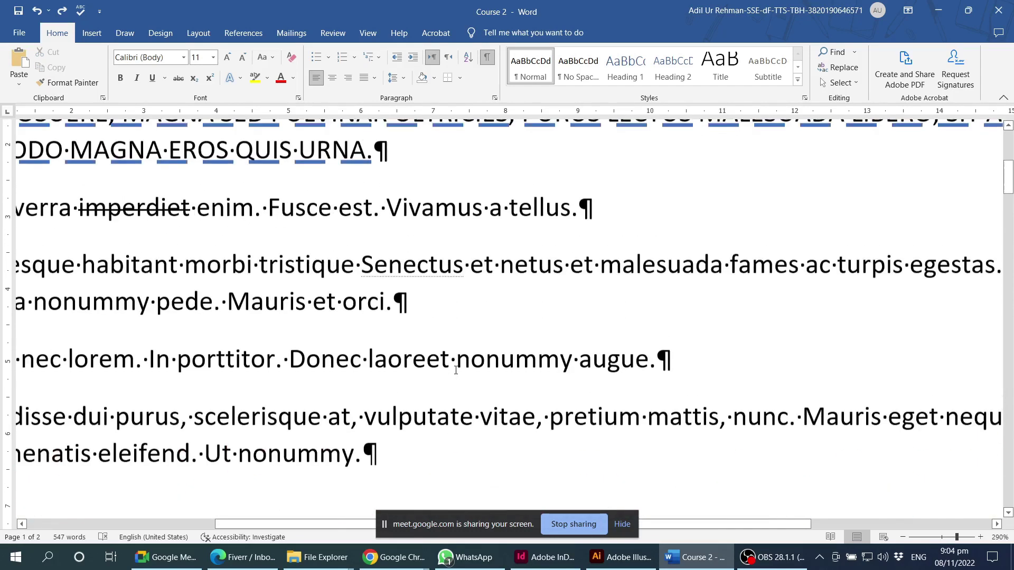
{"action": "scroll", "coordinate": [241, 274], "scroll_direction": "left", "scroll_amount": 5}
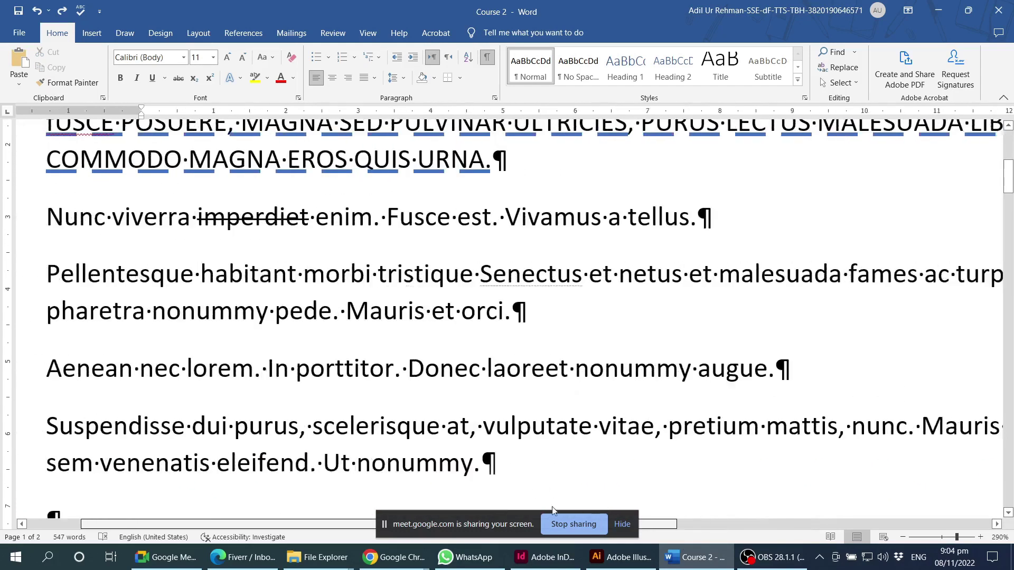
{"action": "left_click", "coordinate": [240, 274]}
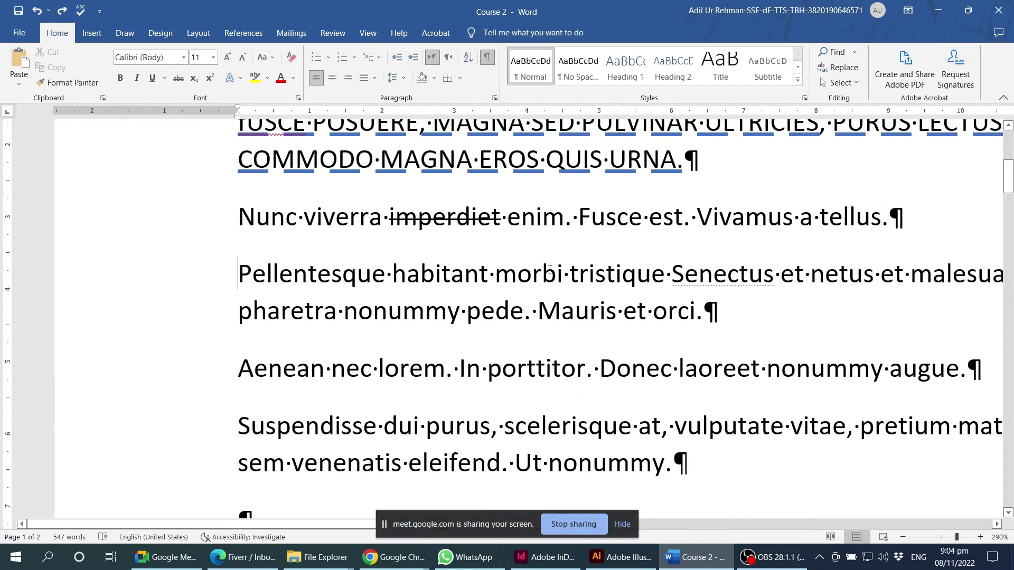
{"action": "left_click", "coordinate": [569, 274]}
{"action": "key", "text": "Tab"}
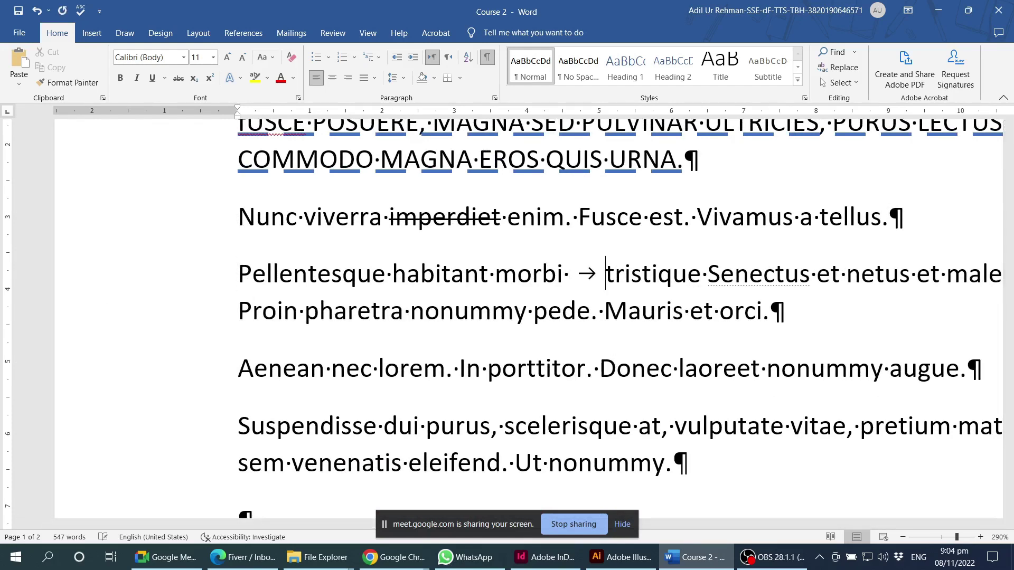
{"action": "double_click", "coordinate": [579, 273]}
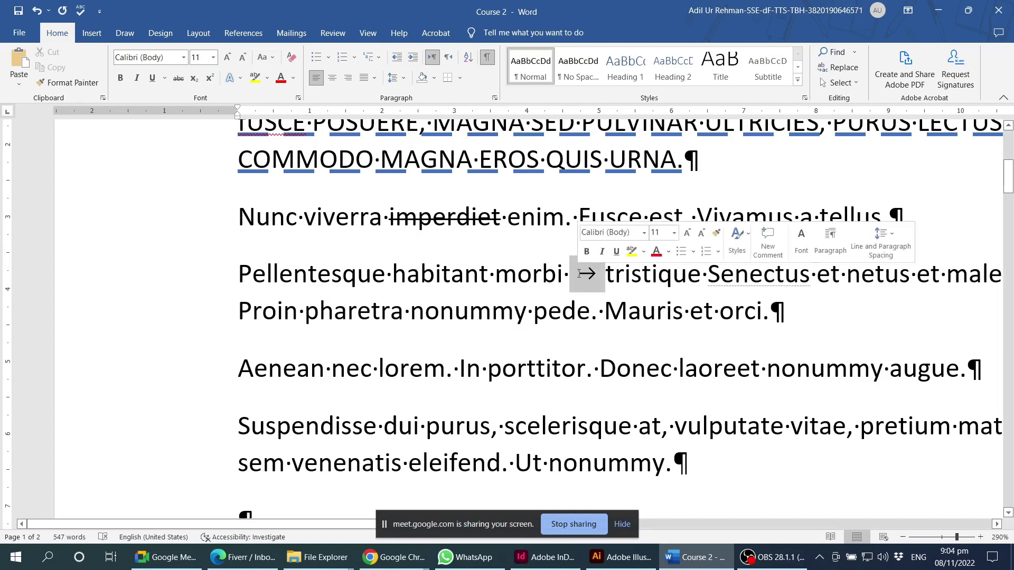
{"action": "left_click", "coordinate": [581, 273]}
{"action": "double_click", "coordinate": [594, 275]}
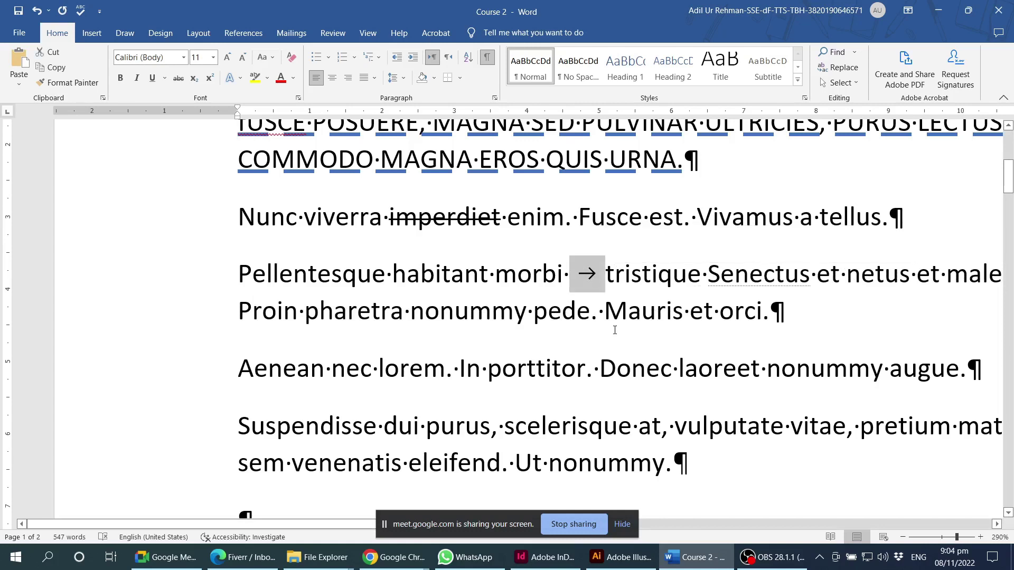
{"action": "left_click", "coordinate": [589, 273]}
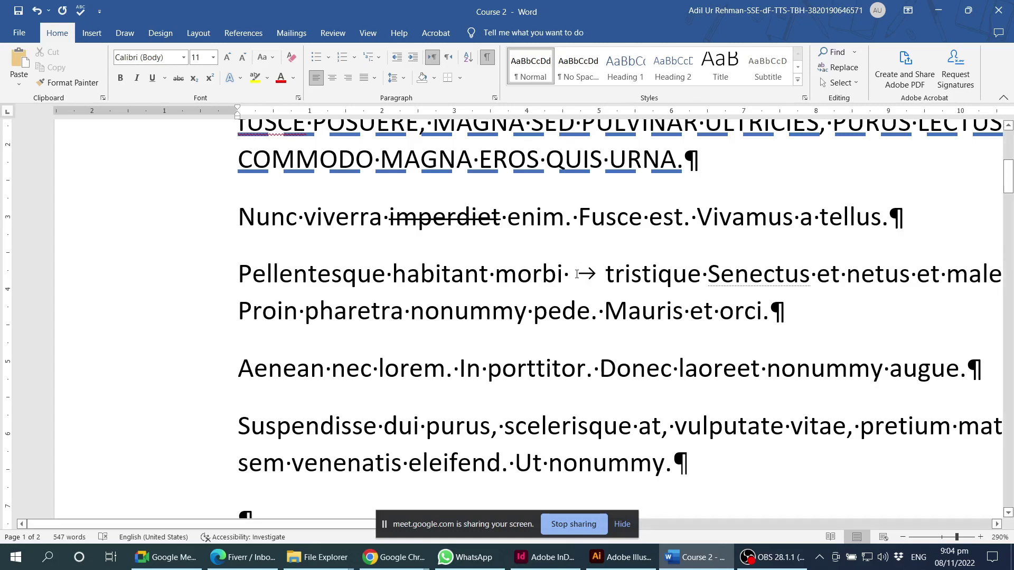
{"action": "double_click", "coordinate": [591, 274]}
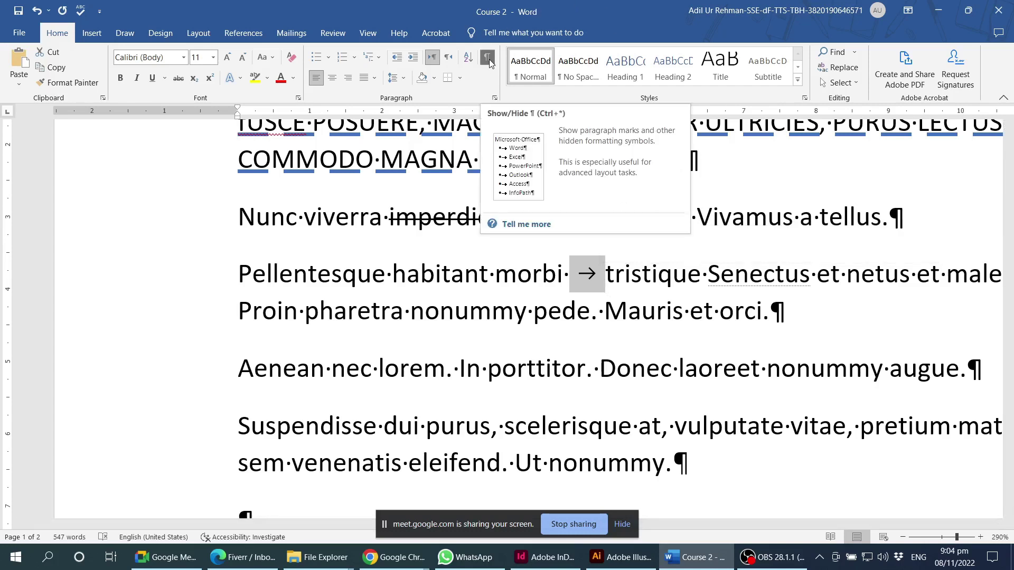
Step: Turn off Show/Hide ¶ so formatting marks and hidden text disappear
{"action": "left_click", "coordinate": [551, 297]}
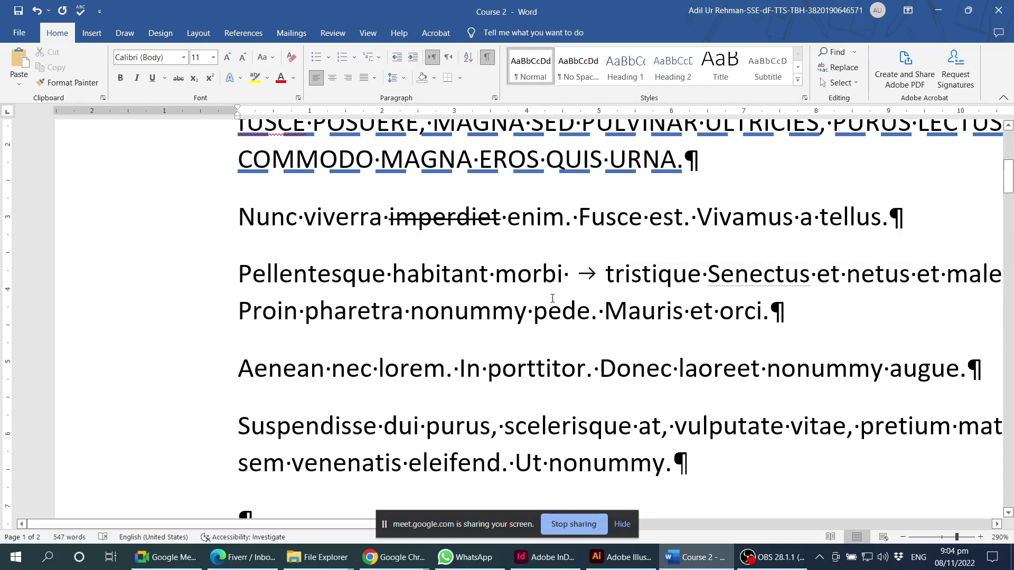
{"action": "left_click_drag", "start_coordinate": [510, 278], "coordinate": [606, 280]}
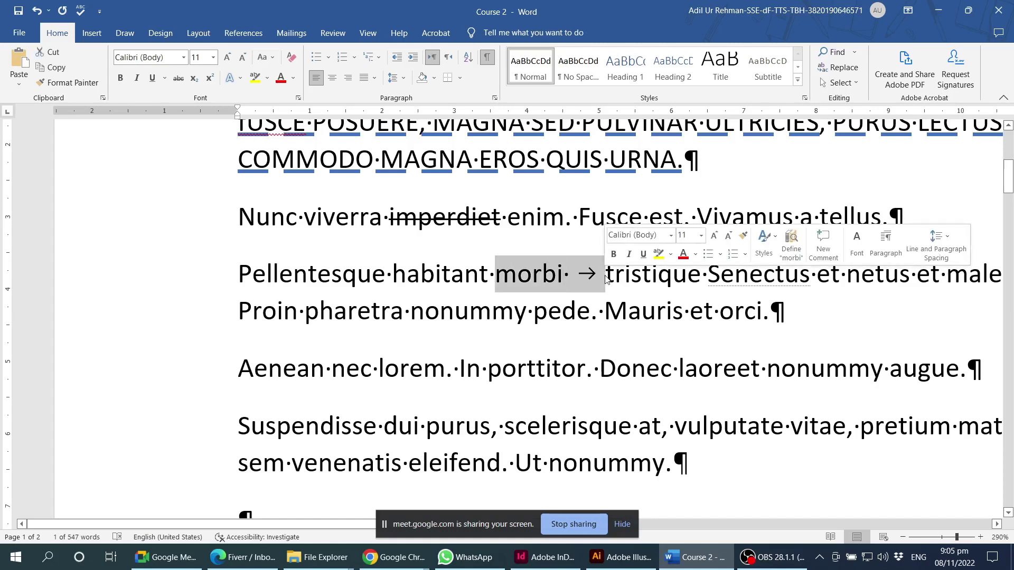
{"action": "double_click", "coordinate": [758, 279]}
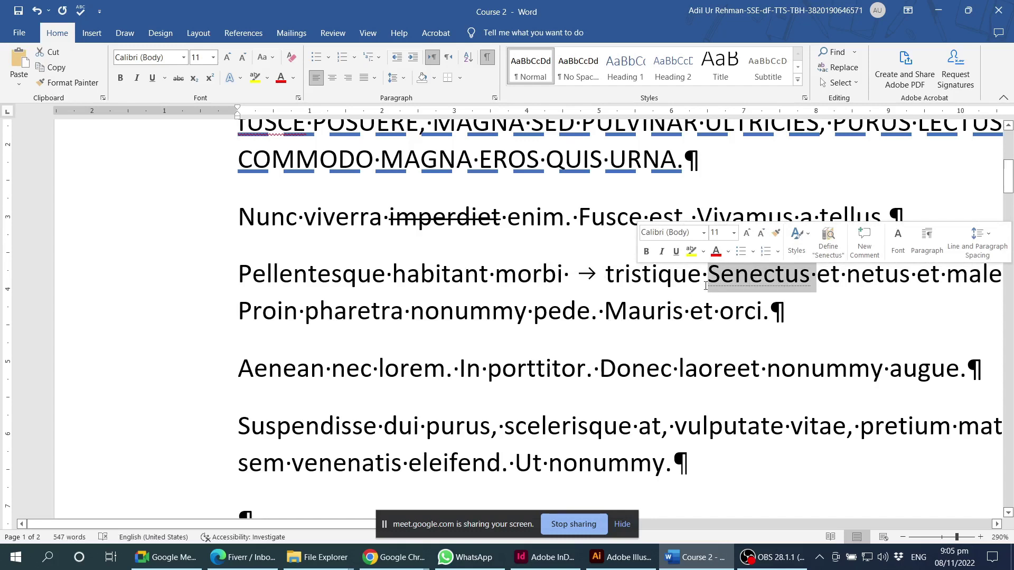
{"action": "left_click", "coordinate": [487, 61]}
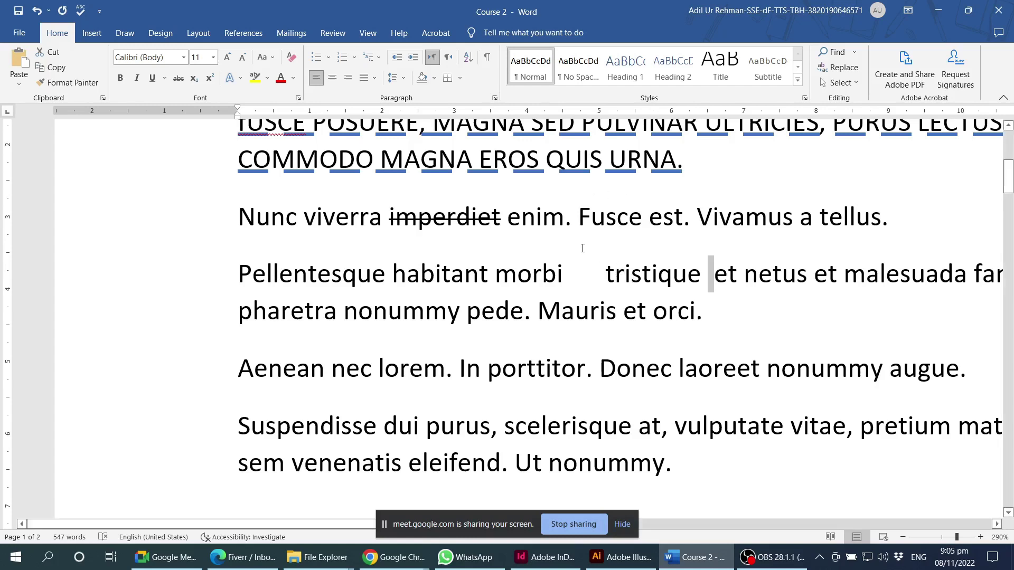
Step: Place the caret after 'morbi' and open the Font dialog
{"action": "left_click", "coordinate": [577, 216]}
{"action": "left_click", "coordinate": [570, 272]}
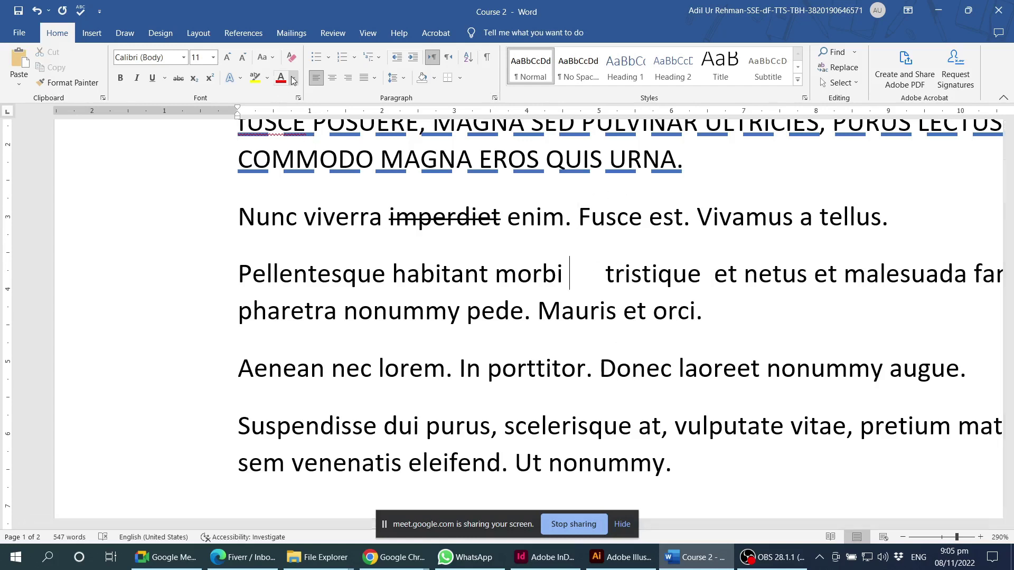
{"action": "left_click", "coordinate": [299, 98]}
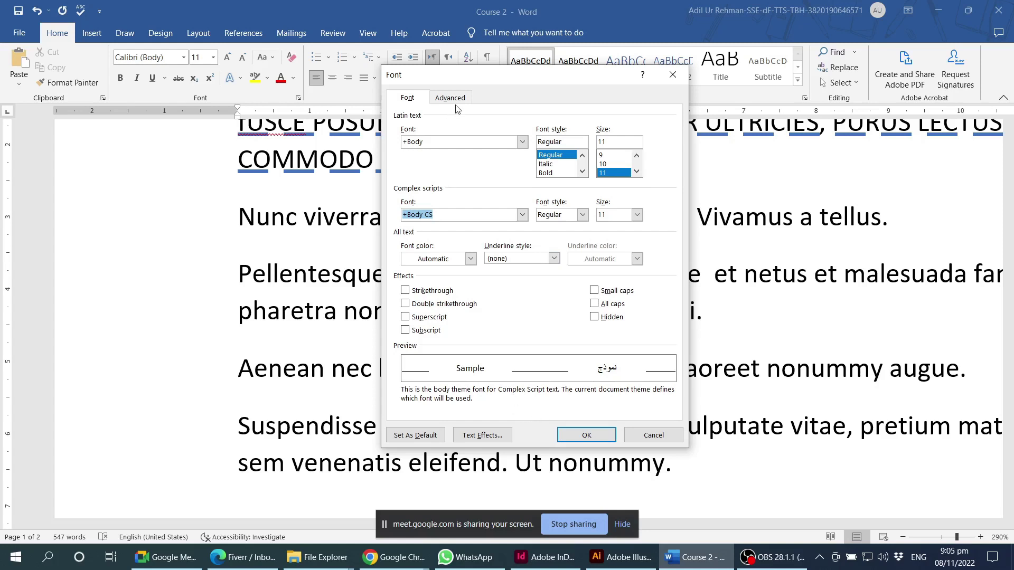
Step: Review the Advanced character spacing options, selecting the 100% Scale value
{"action": "left_click", "coordinate": [407, 99]}
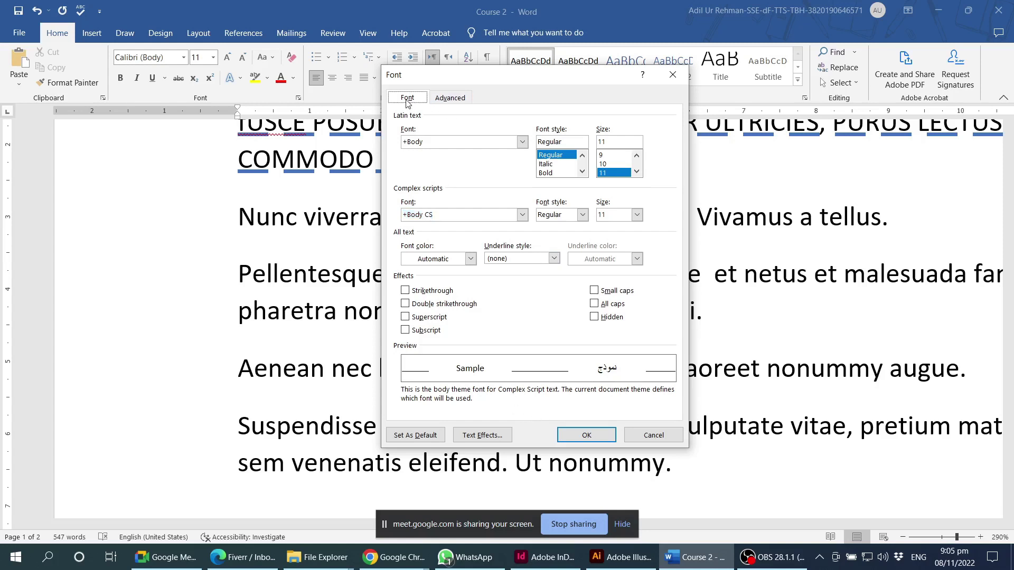
{"action": "left_click", "coordinate": [452, 98]}
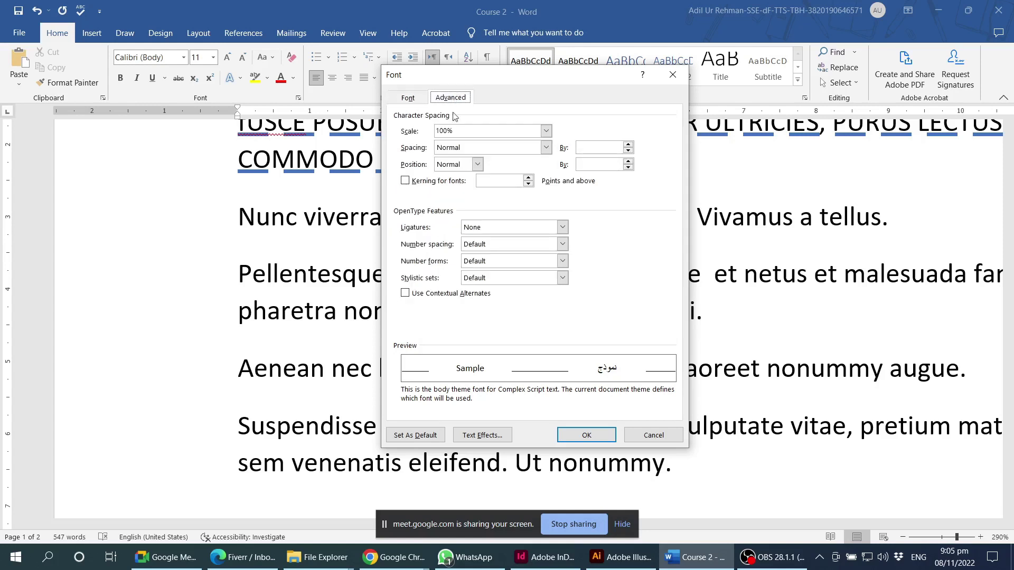
{"action": "left_click_drag", "start_coordinate": [532, 83], "coordinate": [627, 109]}
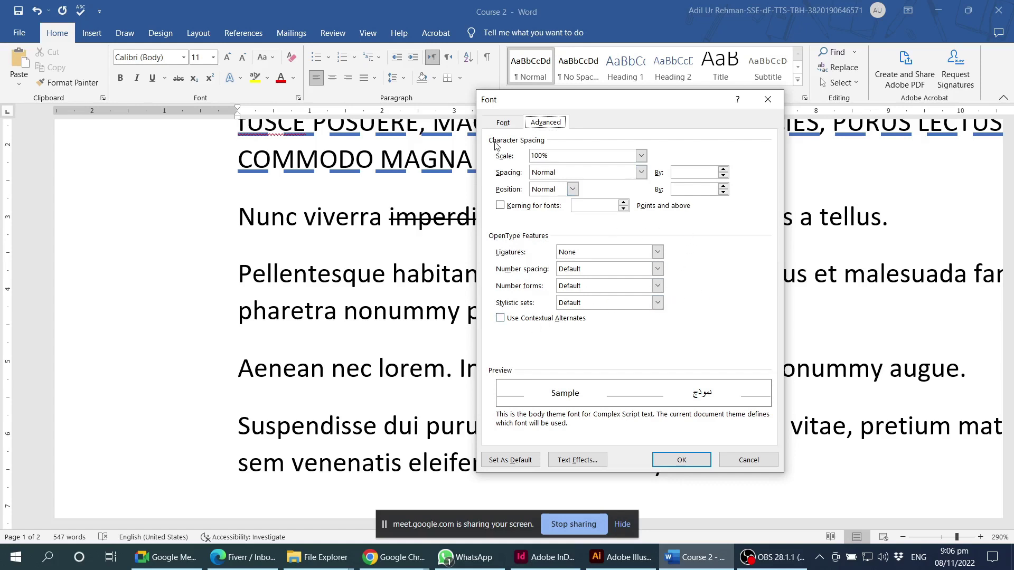
{"action": "left_click_drag", "start_coordinate": [625, 107], "coordinate": [611, 109]}
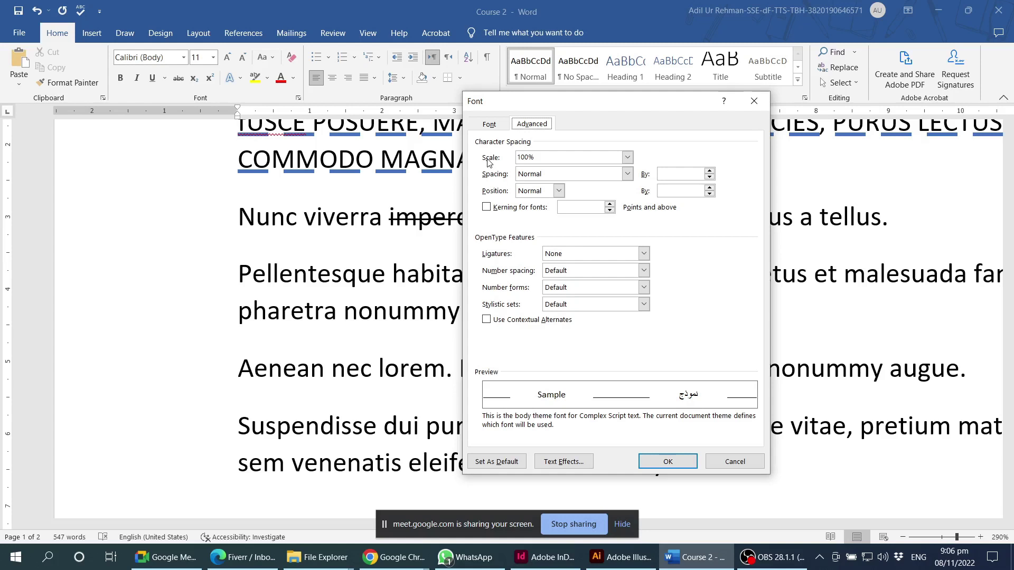
{"action": "left_click", "coordinate": [545, 157]}
{"action": "left_click_drag", "start_coordinate": [546, 157], "coordinate": [518, 157]}
{"action": "left_click", "coordinate": [541, 157]}
{"action": "left_click_drag", "start_coordinate": [543, 156], "coordinate": [515, 159]}
Step: Apply Calibri (Body) to the whole red Lorem Lorem heading, then select its second Lorem
{"action": "left_click", "coordinate": [724, 462]}
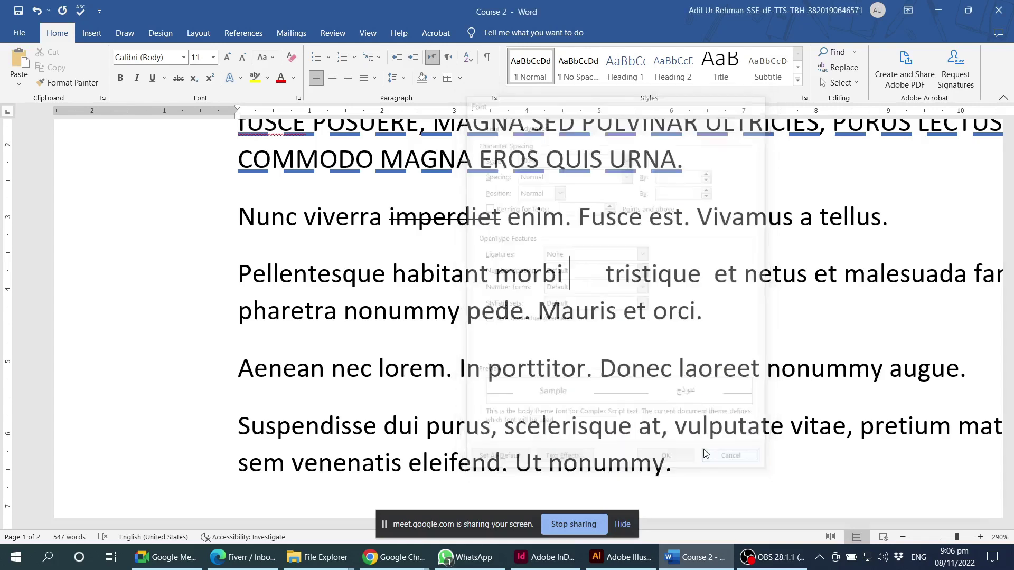
{"action": "scroll", "coordinate": [609, 351], "scroll_direction": "up", "scroll_amount": 5}
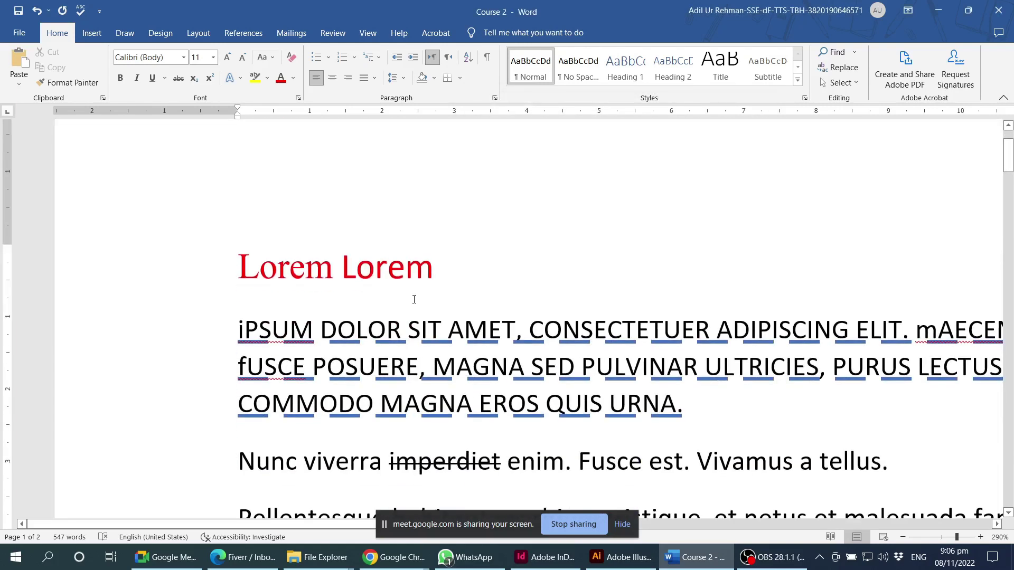
{"action": "double_click", "coordinate": [278, 268]}
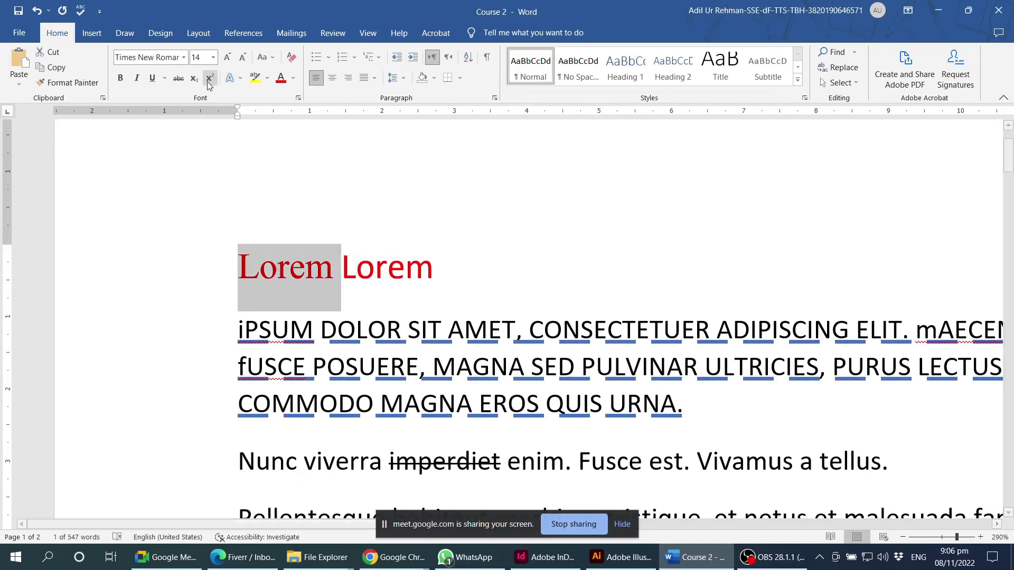
{"action": "left_click", "coordinate": [298, 267]}
{"action": "triple_click", "coordinate": [298, 268]}
{"action": "left_click", "coordinate": [298, 268]}
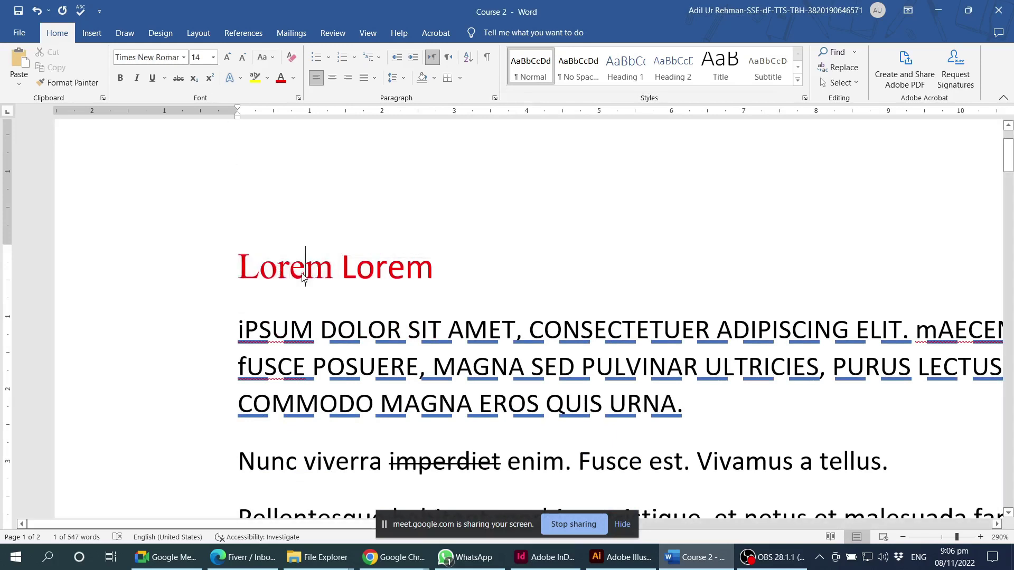
{"action": "triple_click", "coordinate": [298, 267]}
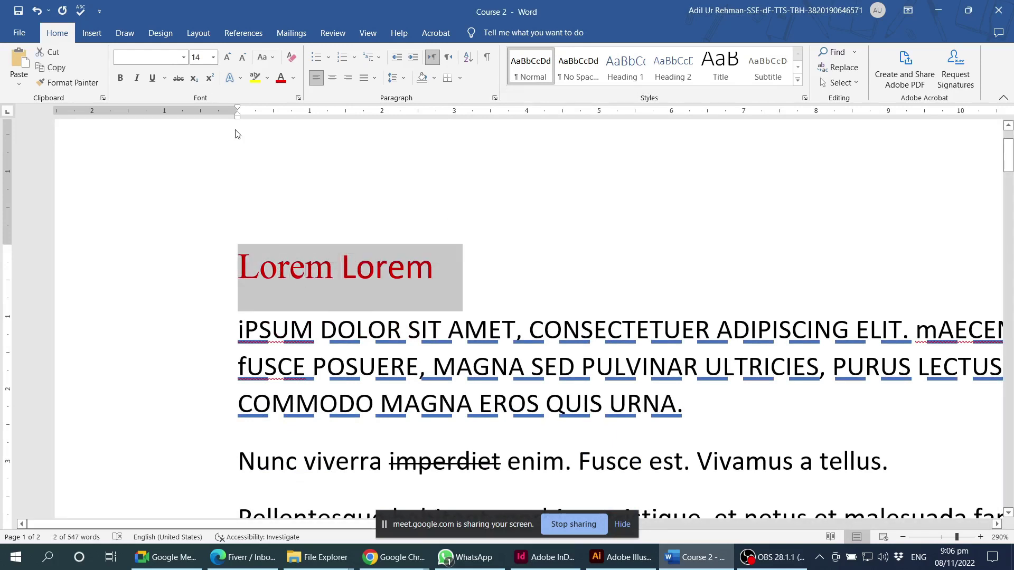
{"action": "left_click", "coordinate": [183, 57]}
{"action": "left_click", "coordinate": [144, 104]}
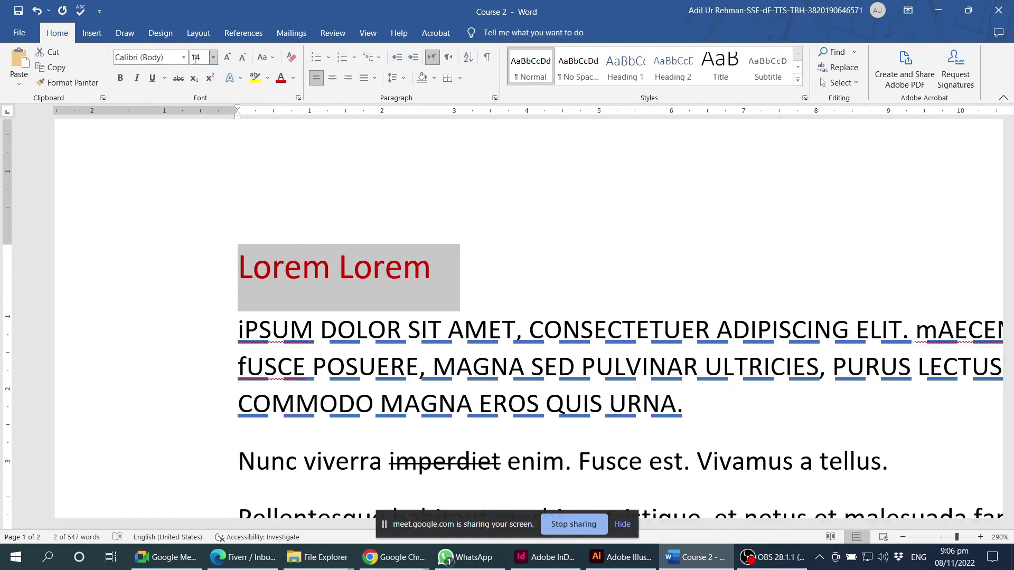
{"action": "double_click", "coordinate": [379, 275]}
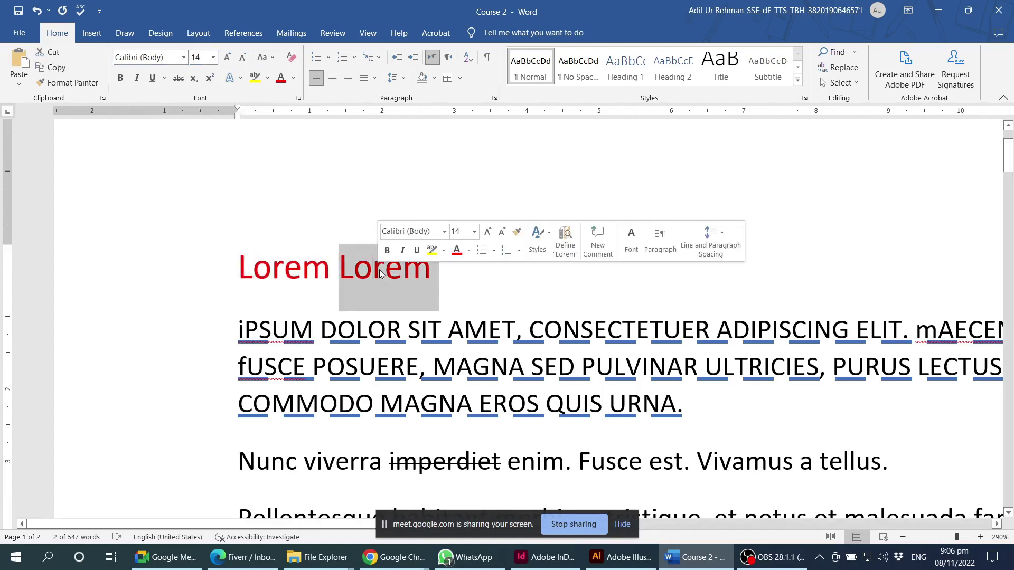
Step: Stretch the second Lorem to a 150% character scale in Font > Advanced
{"action": "left_click", "coordinate": [299, 100]}
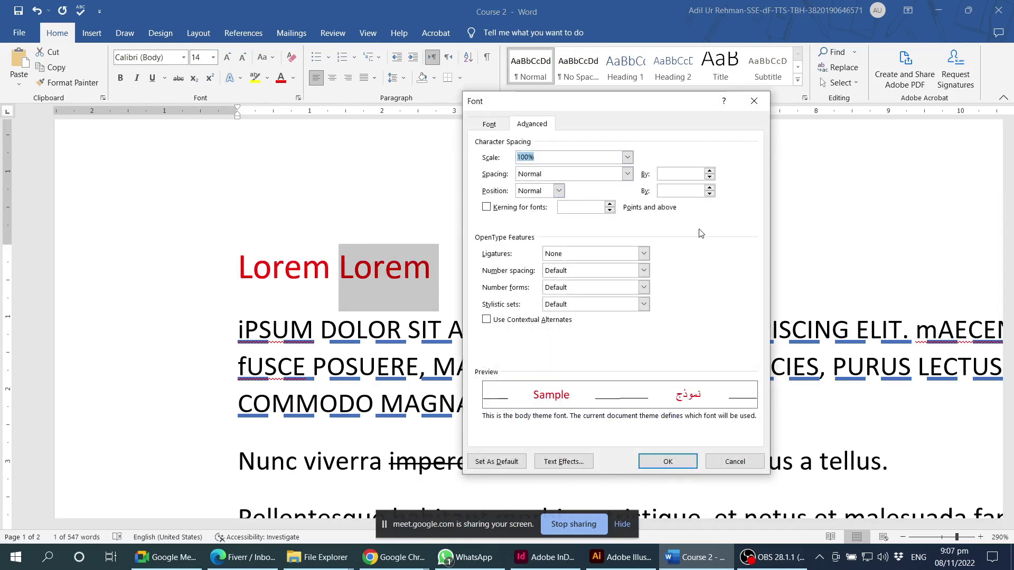
{"action": "type", "text": "150"}
{"action": "left_click", "coordinate": [668, 464]}
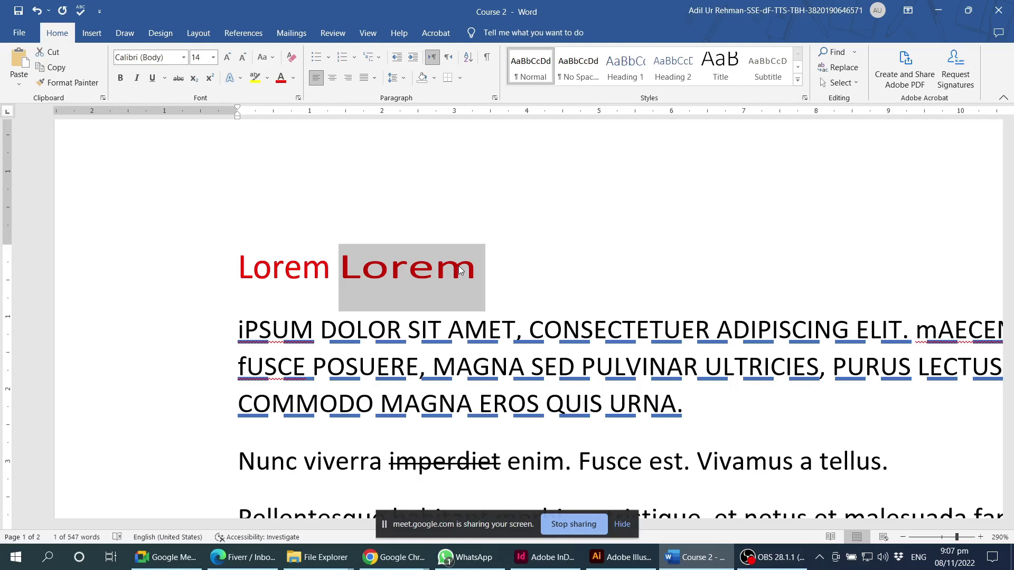
{"action": "key", "text": "Right"}
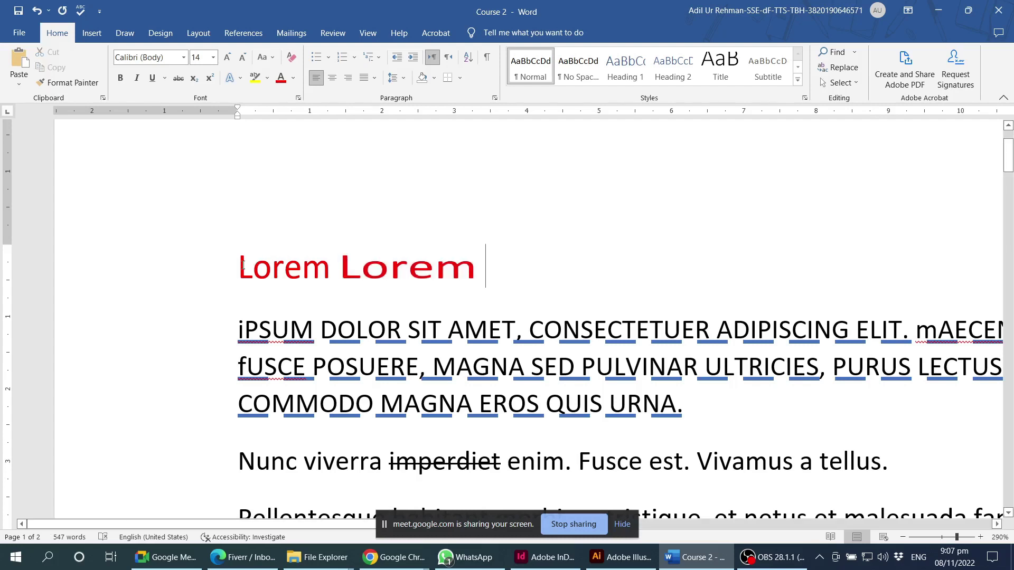
{"action": "left_click_drag", "start_coordinate": [243, 266], "coordinate": [344, 267]}
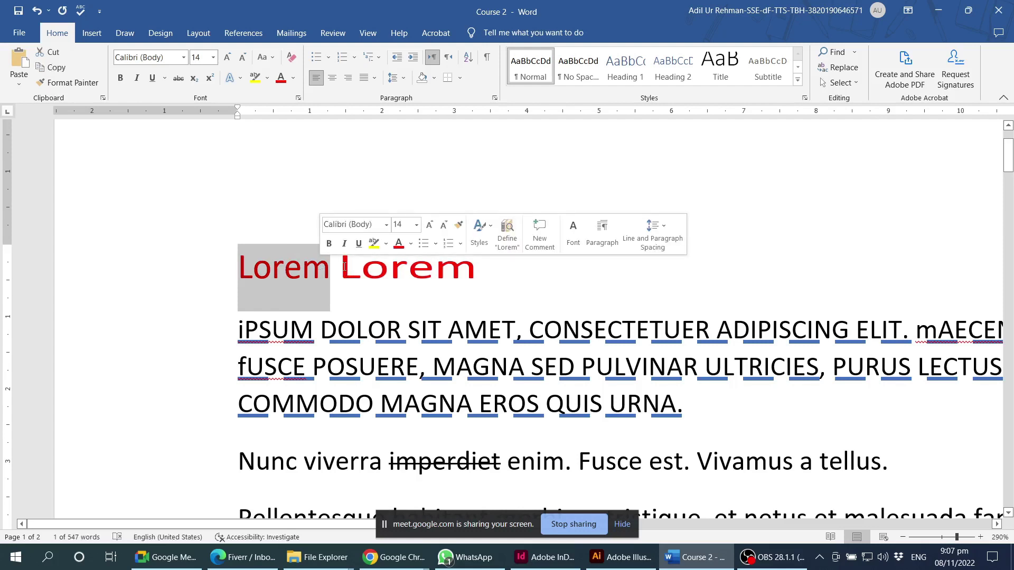
{"action": "left_click_drag", "start_coordinate": [344, 267], "coordinate": [471, 269]}
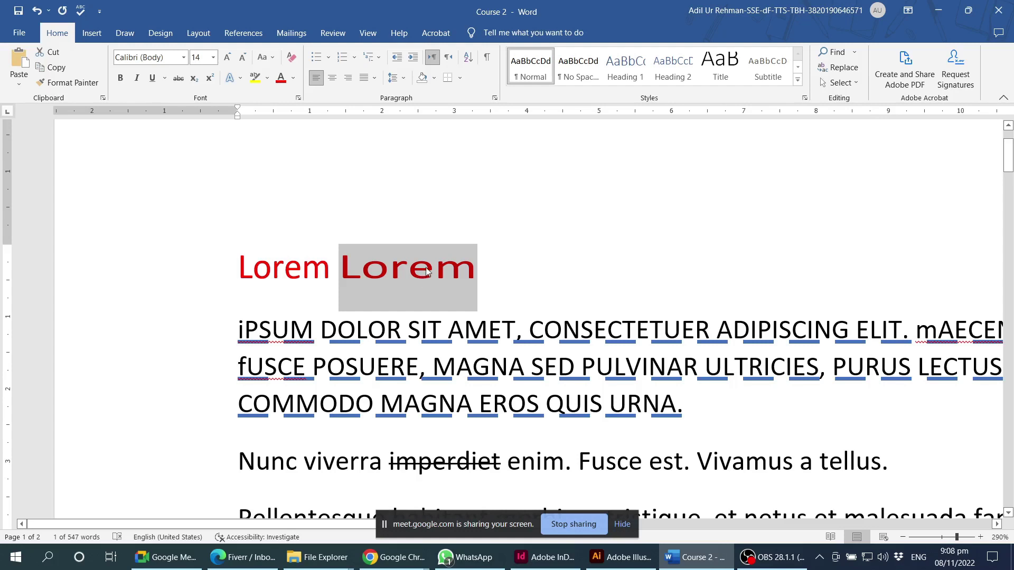
{"action": "left_click", "coordinate": [356, 271]}
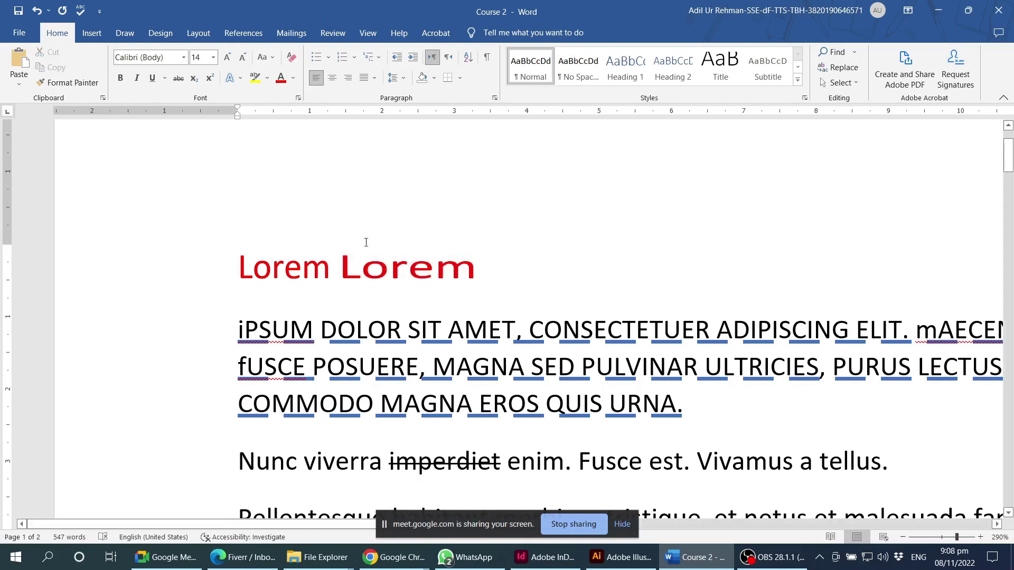
{"action": "double_click", "coordinate": [362, 266]}
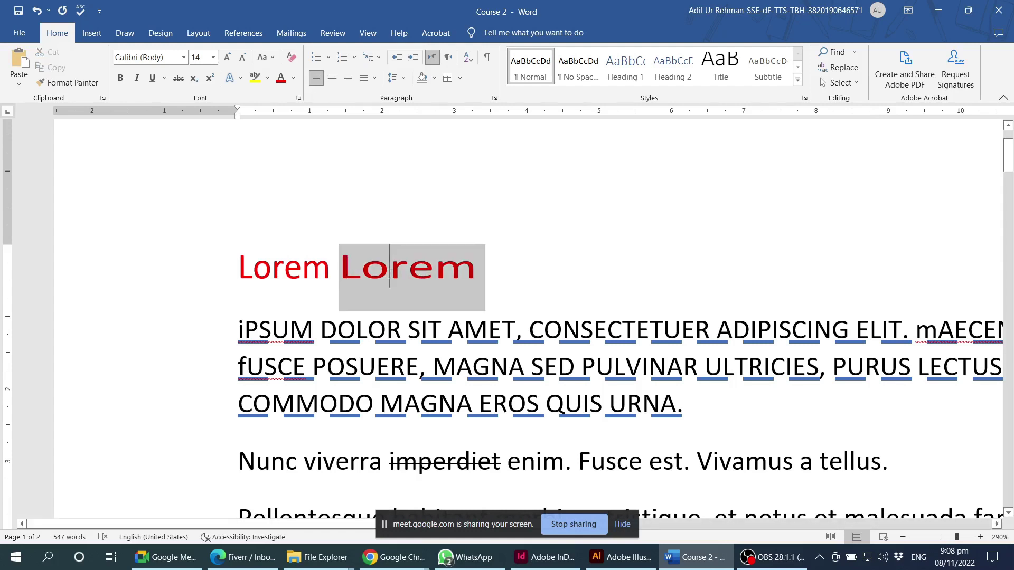
{"action": "left_click", "coordinate": [299, 97]}
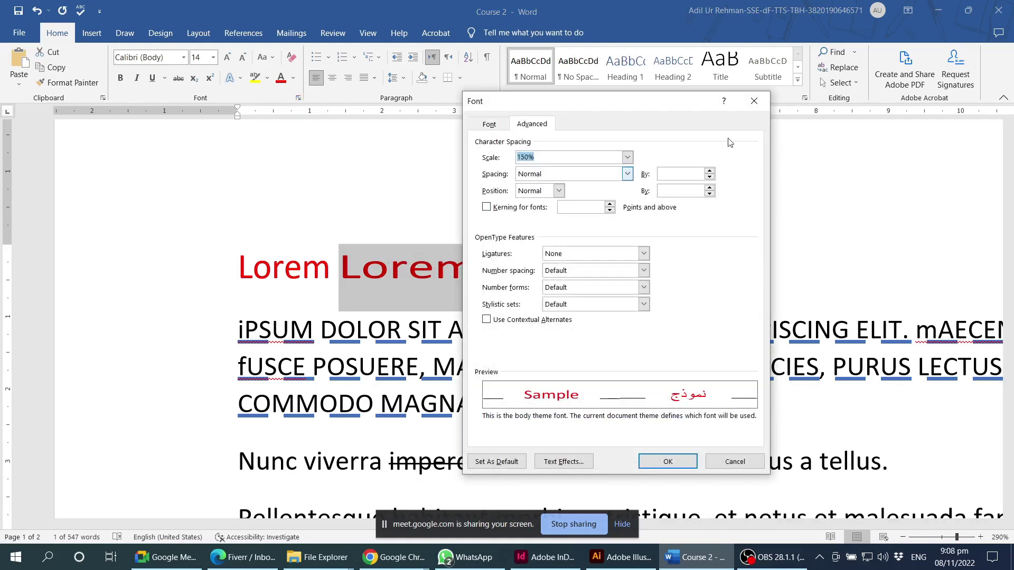
{"action": "left_click_drag", "start_coordinate": [673, 106], "coordinate": [797, 83]}
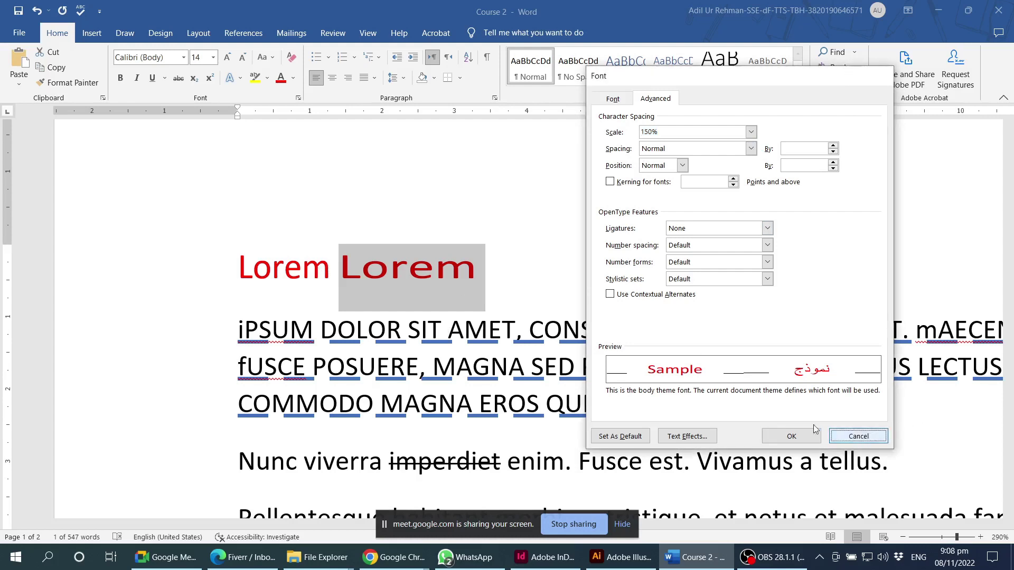
{"action": "left_click", "coordinate": [858, 437]}
{"action": "left_click_drag", "start_coordinate": [339, 264], "coordinate": [329, 258]}
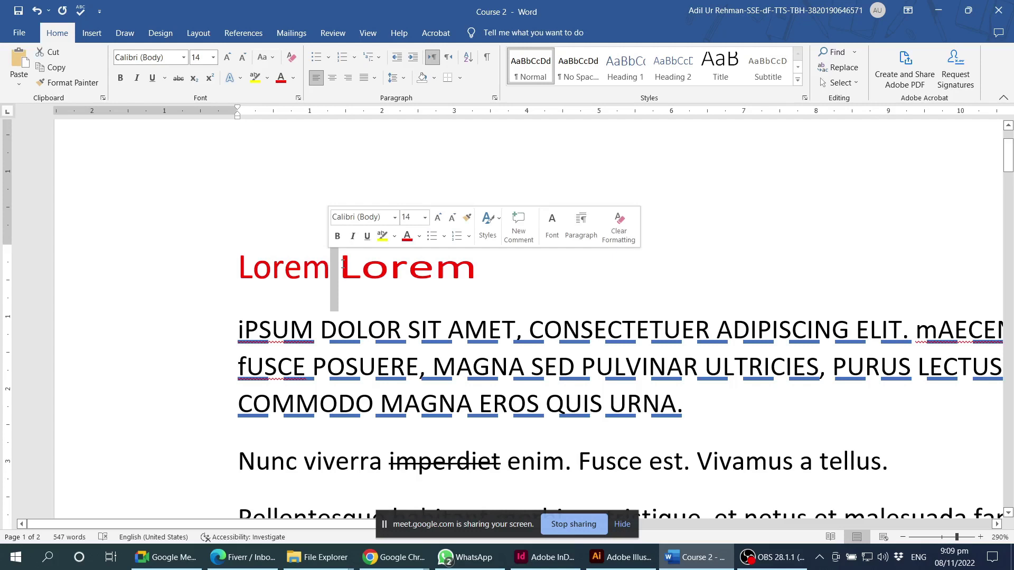
{"action": "left_click", "coordinate": [344, 266]}
Step: Reset the second Lorem to 100% scale and give it Expanded spacing by 3 pt
{"action": "double_click", "coordinate": [484, 270]}
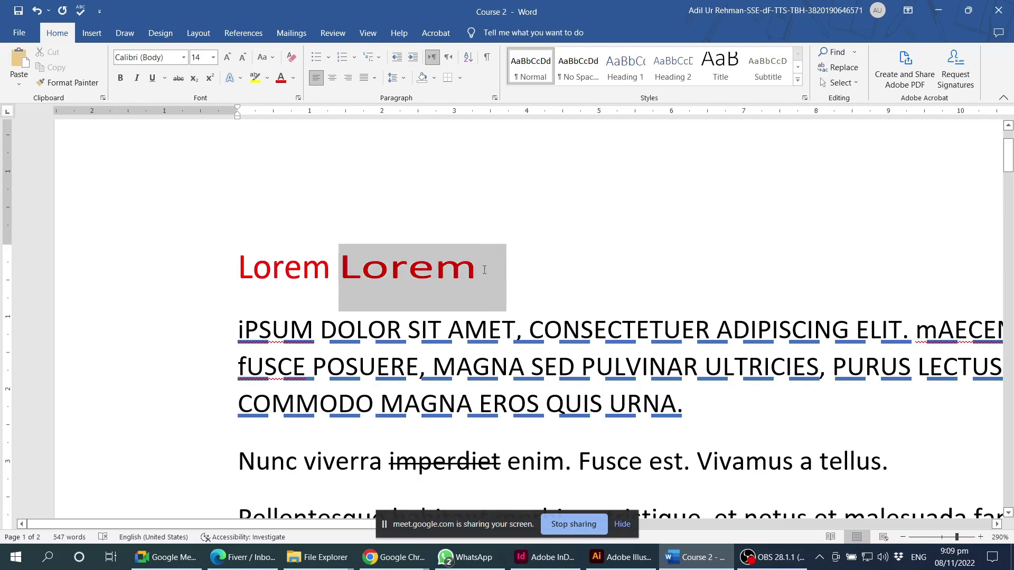
{"action": "left_click", "coordinate": [298, 98]}
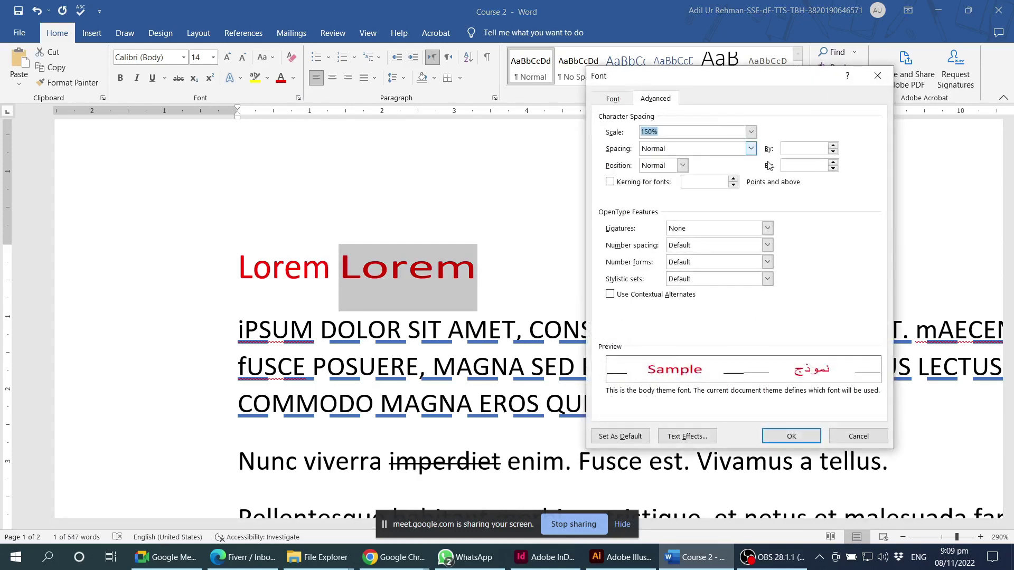
{"action": "type", "text": "10"}
{"action": "type", "text": "0"}
{"action": "left_click", "coordinate": [751, 149]}
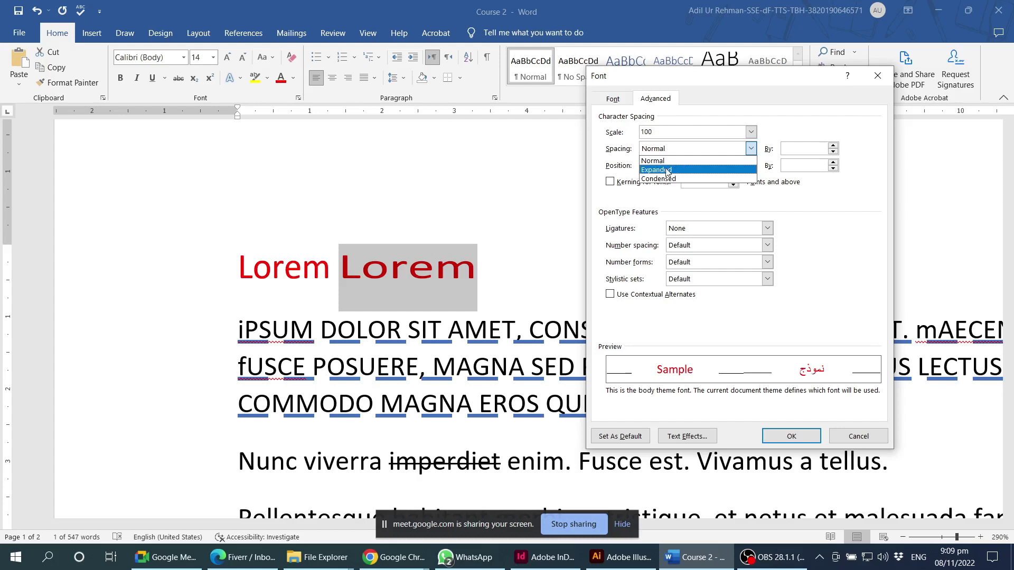
{"action": "left_click", "coordinate": [668, 170]}
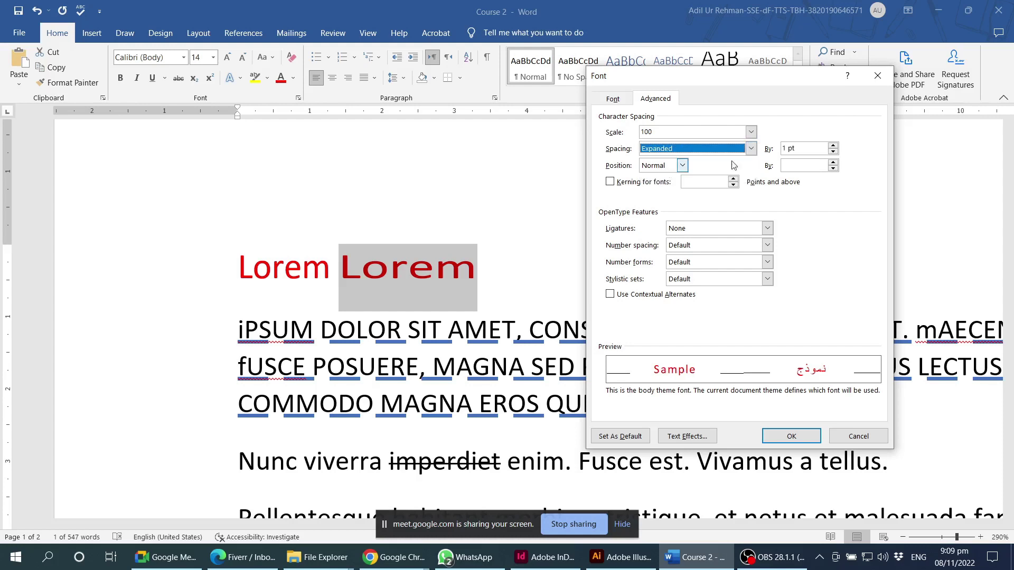
{"action": "left_click_drag", "start_coordinate": [799, 148], "coordinate": [780, 150]}
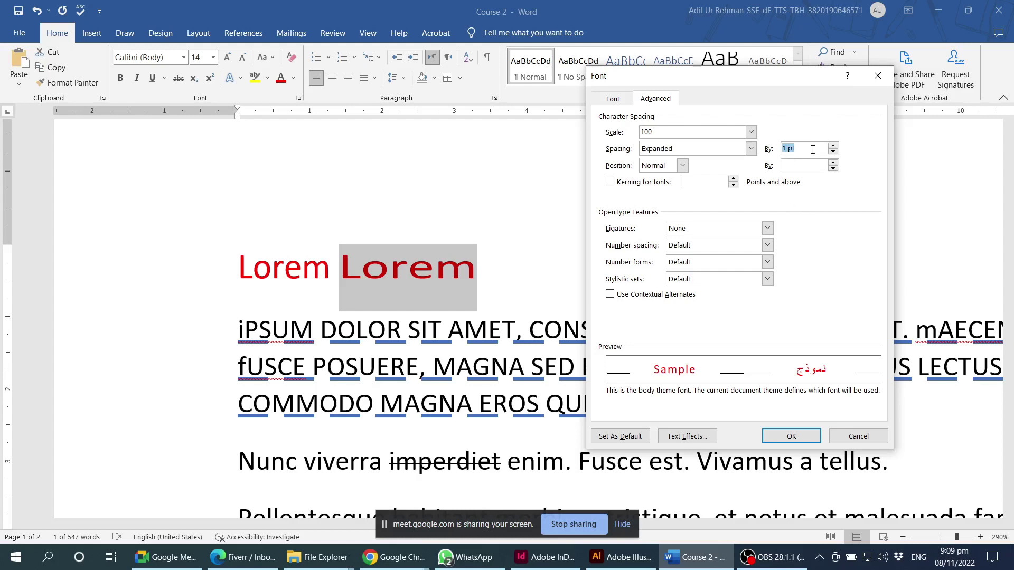
{"action": "type", "text": "3"}
{"action": "left_click", "coordinate": [794, 164]}
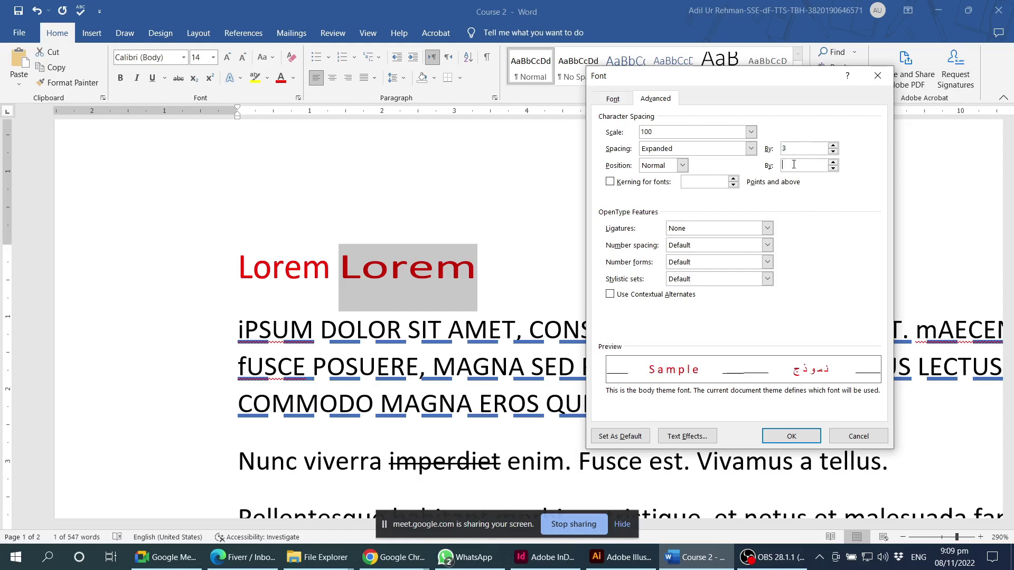
{"action": "left_click", "coordinate": [792, 436]}
{"action": "left_click", "coordinate": [387, 266]}
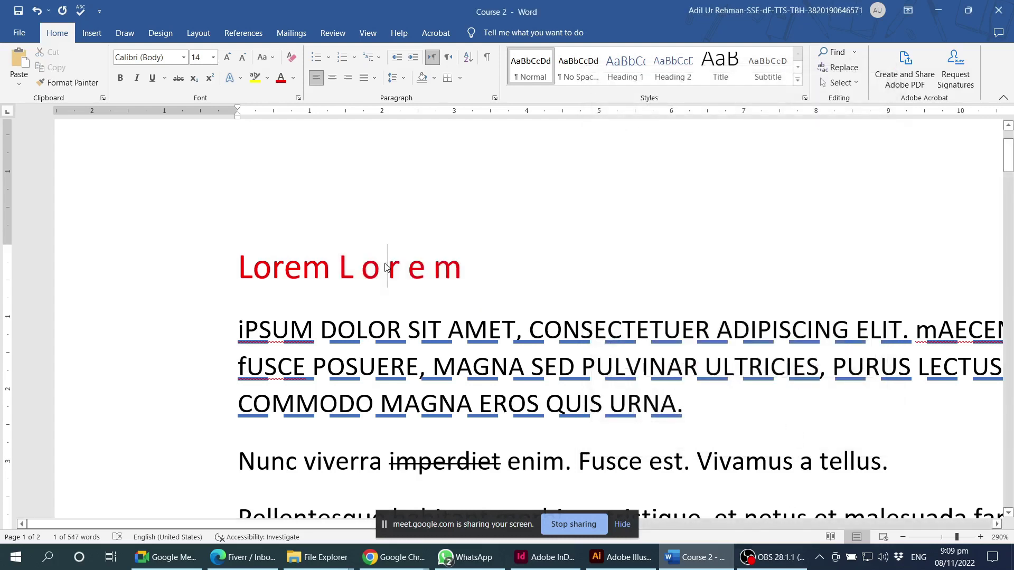
{"action": "double_click", "coordinate": [282, 267]}
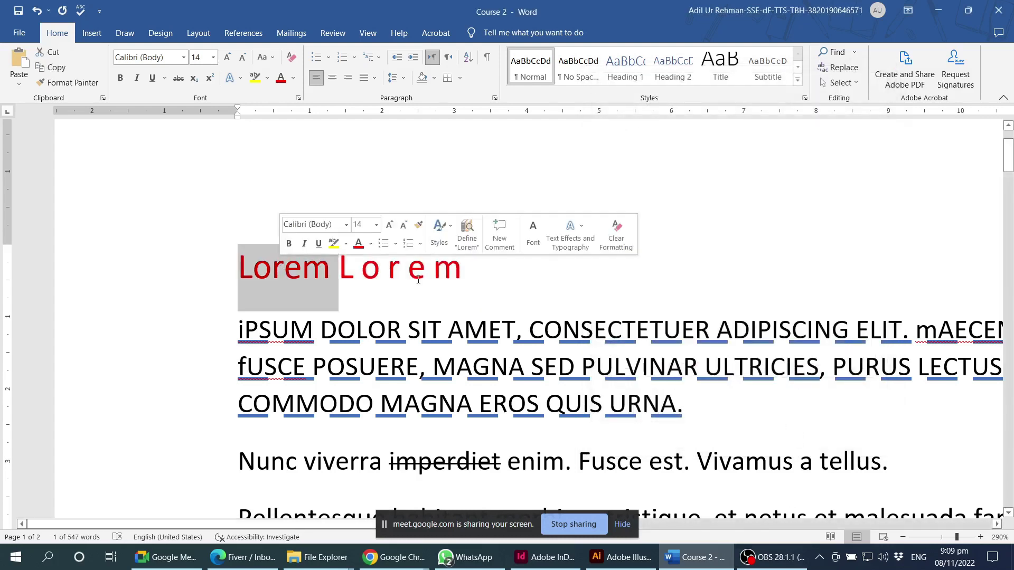
{"action": "double_click", "coordinate": [398, 267]}
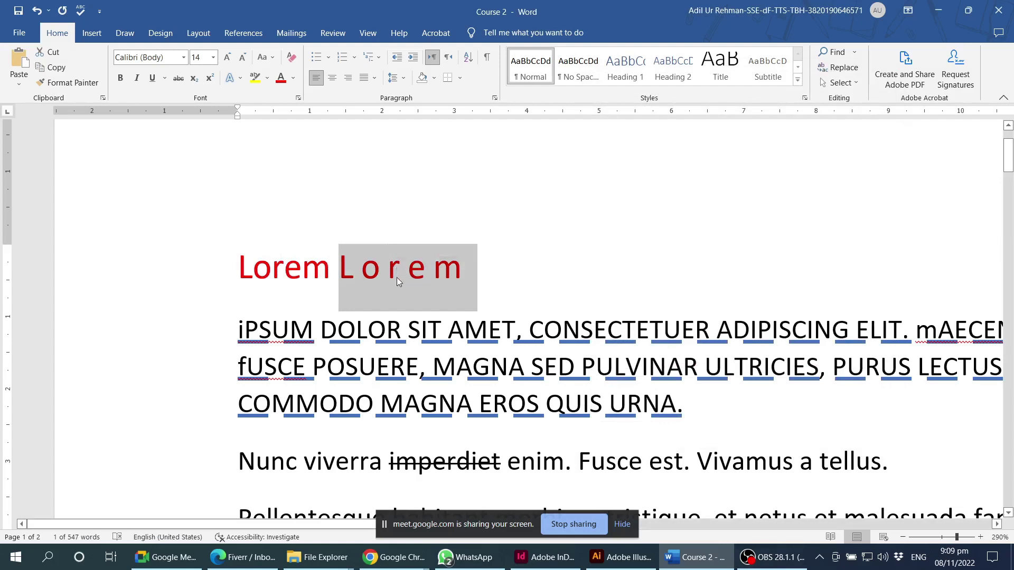
{"action": "left_click", "coordinate": [391, 270]}
{"action": "left_click", "coordinate": [309, 273]}
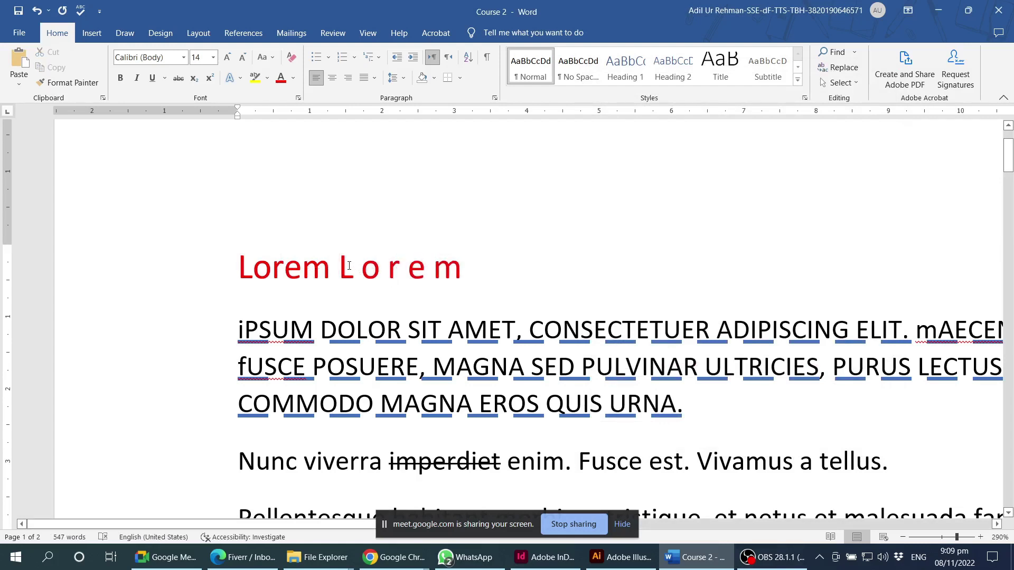
{"action": "left_click_drag", "start_coordinate": [339, 267], "coordinate": [471, 262]}
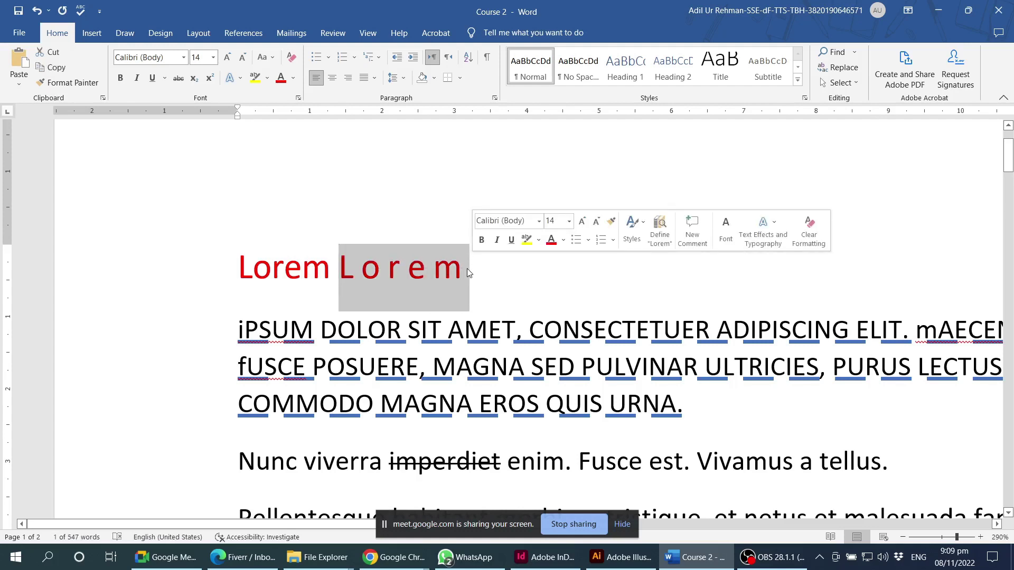
{"action": "left_click", "coordinate": [467, 269]}
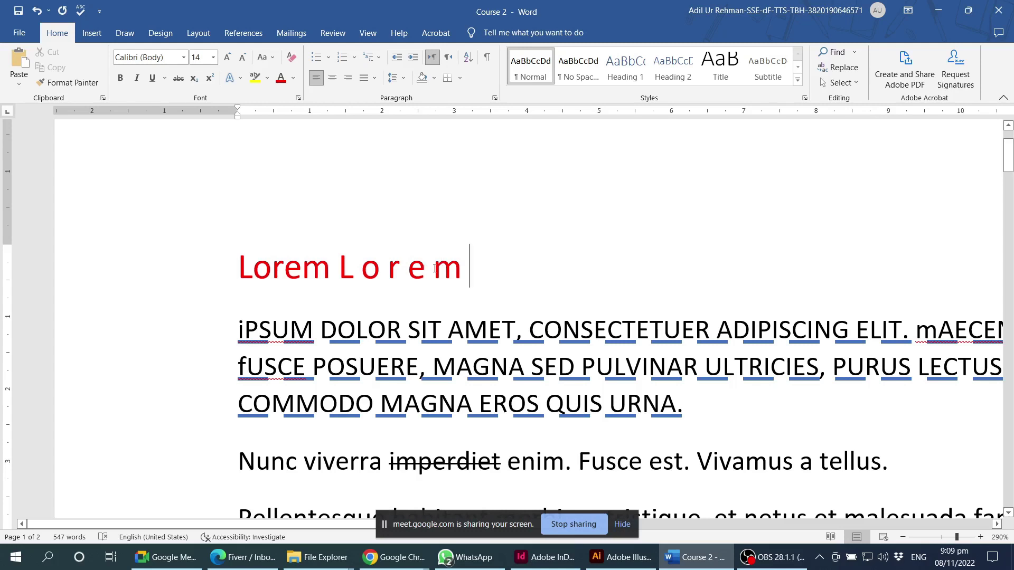
{"action": "left_click", "coordinate": [434, 268]}
{"action": "left_click", "coordinate": [464, 267]}
{"action": "left_click_drag", "start_coordinate": [463, 266], "coordinate": [344, 269]}
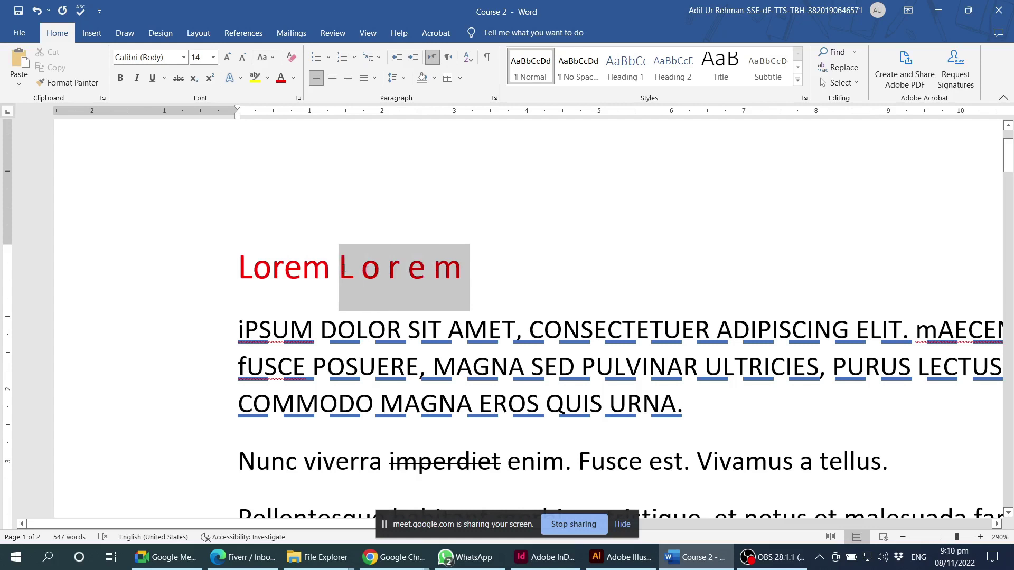
{"action": "left_click", "coordinate": [361, 267]}
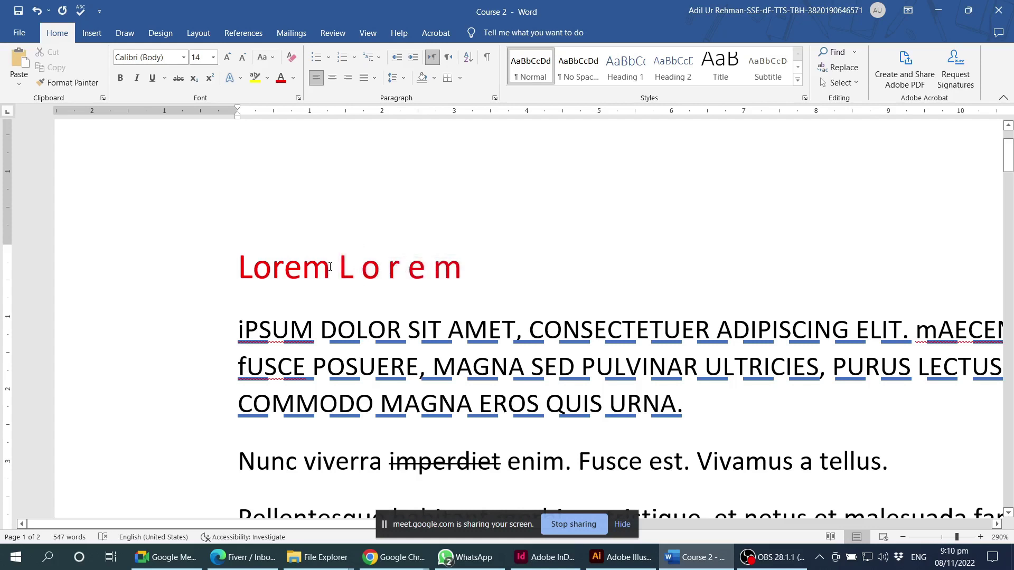
{"action": "left_click_drag", "start_coordinate": [329, 267], "coordinate": [338, 268]}
{"action": "left_click", "coordinate": [353, 269]}
{"action": "double_click", "coordinate": [350, 271]}
{"action": "left_click", "coordinate": [356, 270]}
{"action": "double_click", "coordinate": [355, 271]}
{"action": "left_click", "coordinate": [353, 270]}
{"action": "left_click_drag", "start_coordinate": [339, 269], "coordinate": [466, 264]}
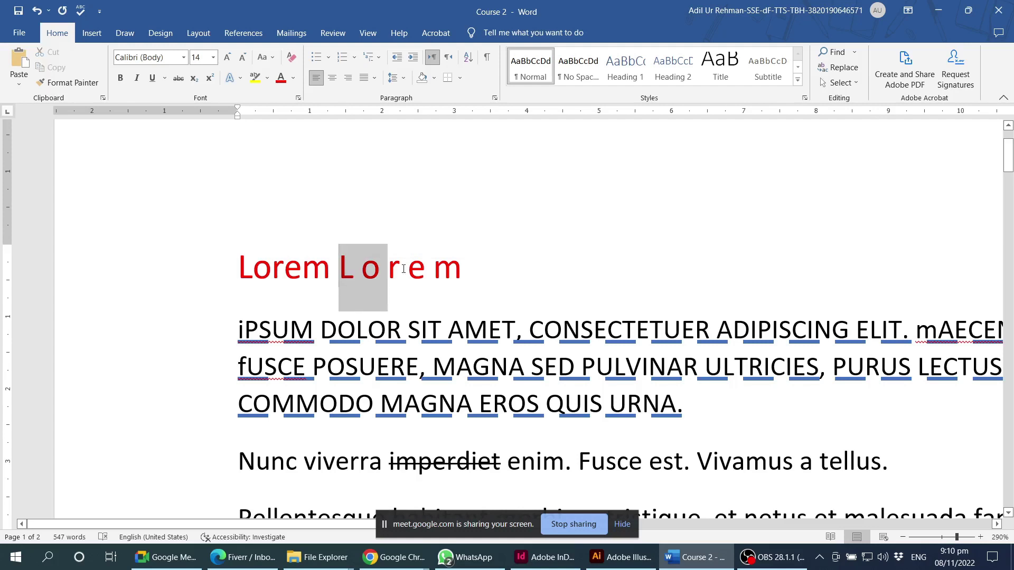
Step: Turn on Show/Hide ¶ and inspect the spaced L o r e m by selecting its spaces and letters
{"action": "left_click", "coordinate": [487, 57]}
{"action": "scroll", "coordinate": [353, 284], "scroll_direction": "up", "scroll_amount": 3}
{"action": "left_click", "coordinate": [345, 296]}
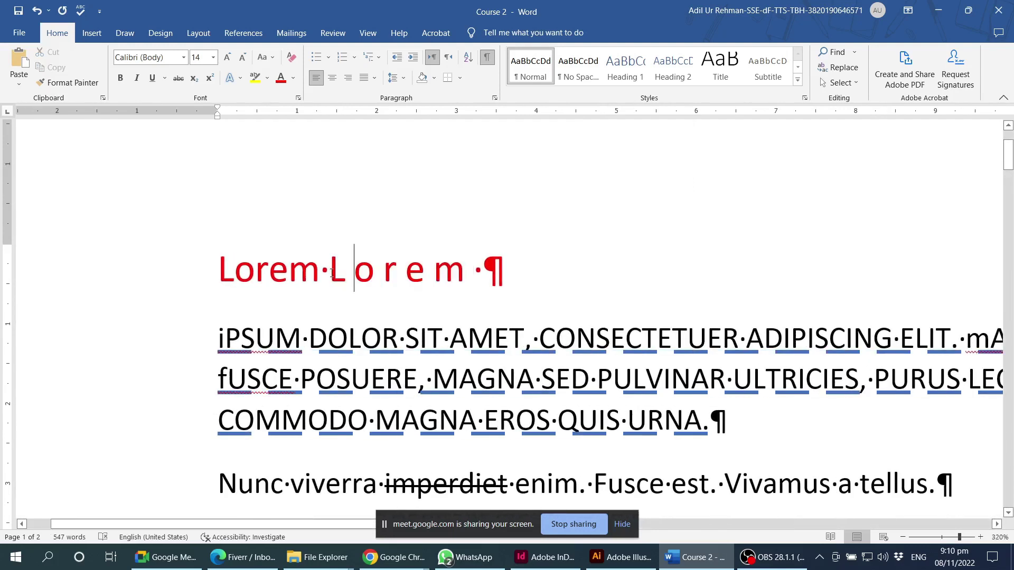
{"action": "left_click_drag", "start_coordinate": [330, 295], "coordinate": [319, 294]}
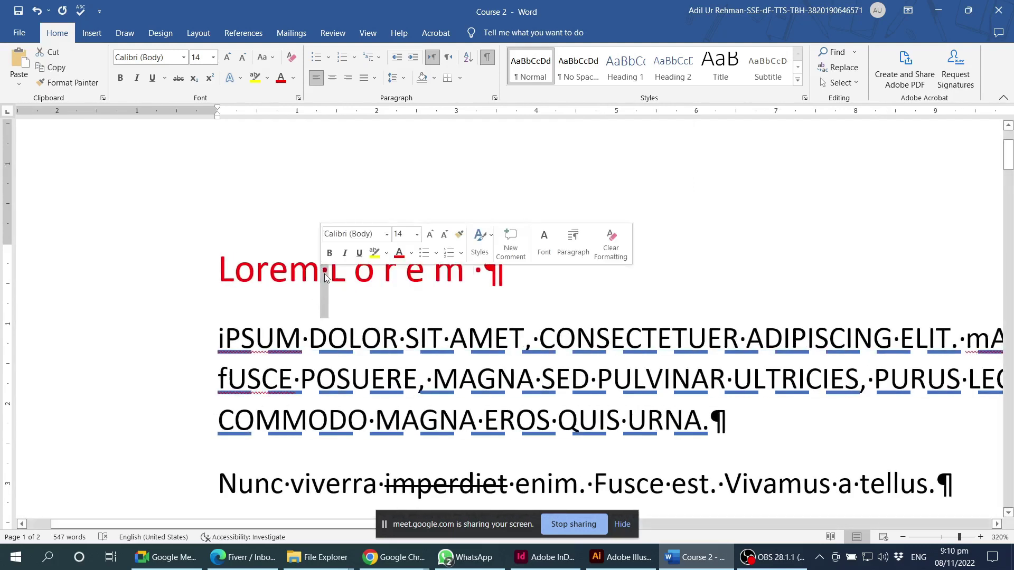
{"action": "left_click", "coordinate": [474, 271]}
{"action": "left_click_drag", "start_coordinate": [485, 271], "coordinate": [338, 272]}
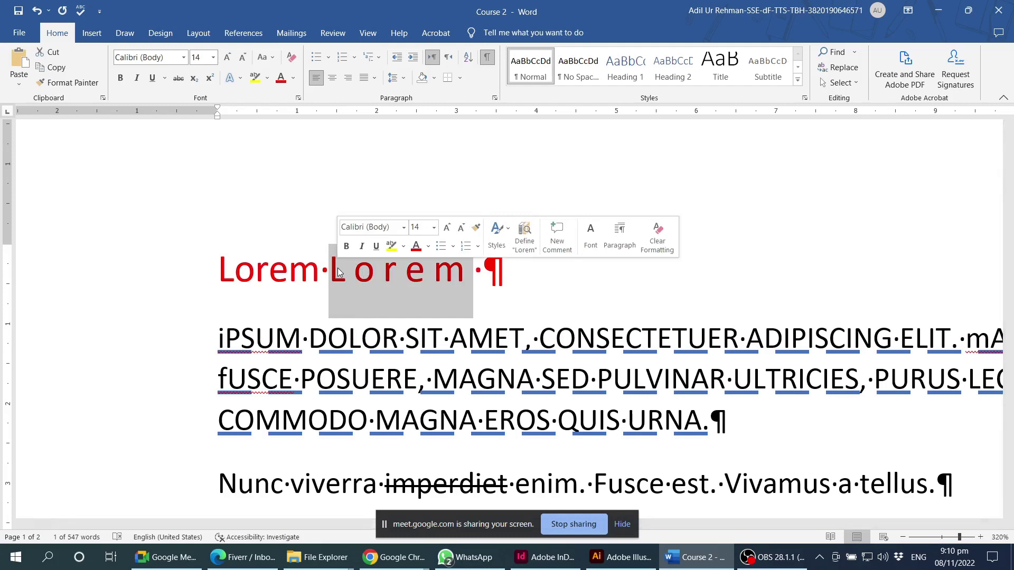
{"action": "left_click", "coordinate": [471, 273]}
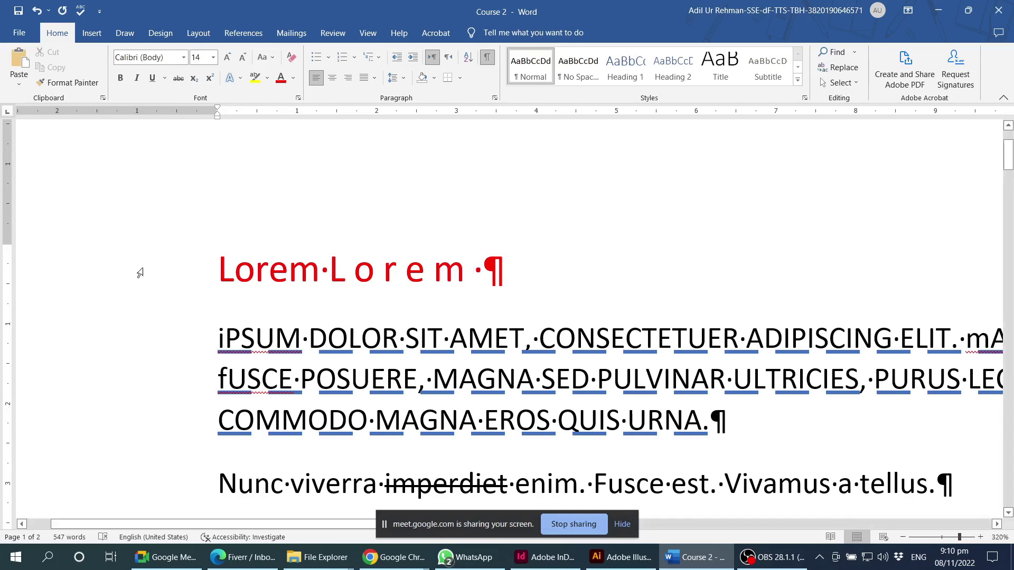
{"action": "double_click", "coordinate": [401, 279]}
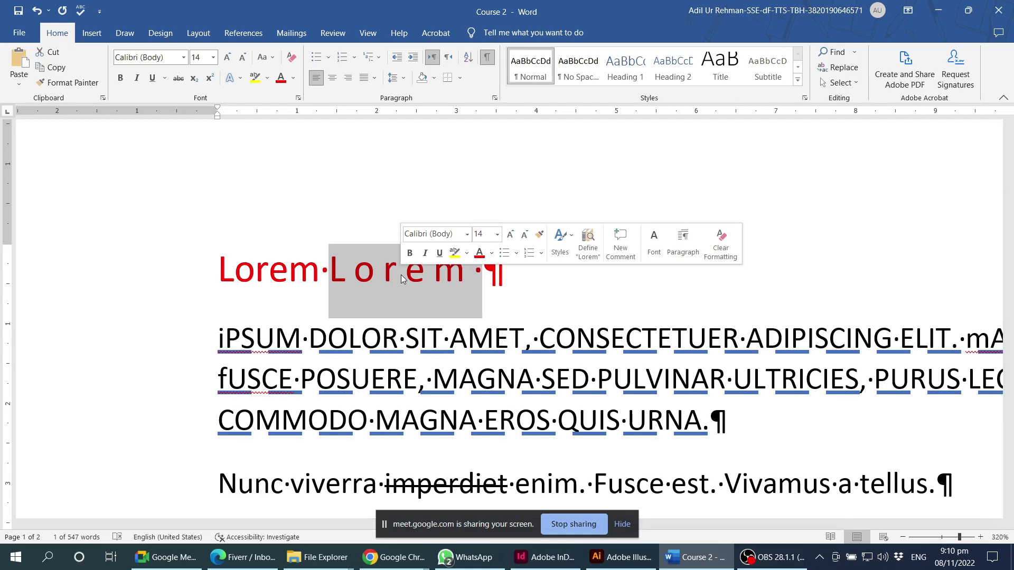
Step: Switch the second Lorem's 3 pt spacing from Expanded to Condensed, then reselect the word
{"action": "left_click", "coordinate": [299, 98]}
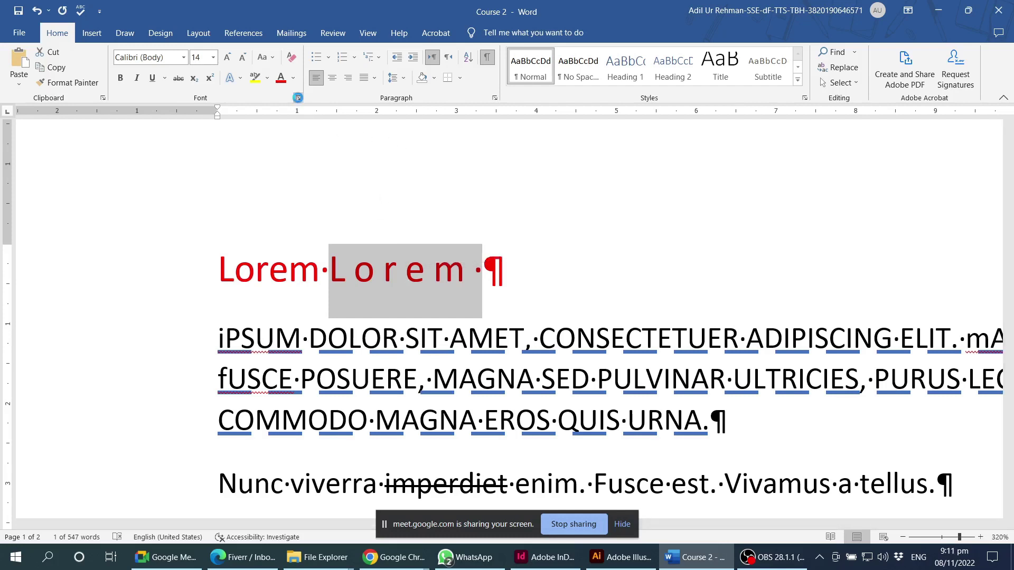
{"action": "left_click", "coordinate": [752, 149]}
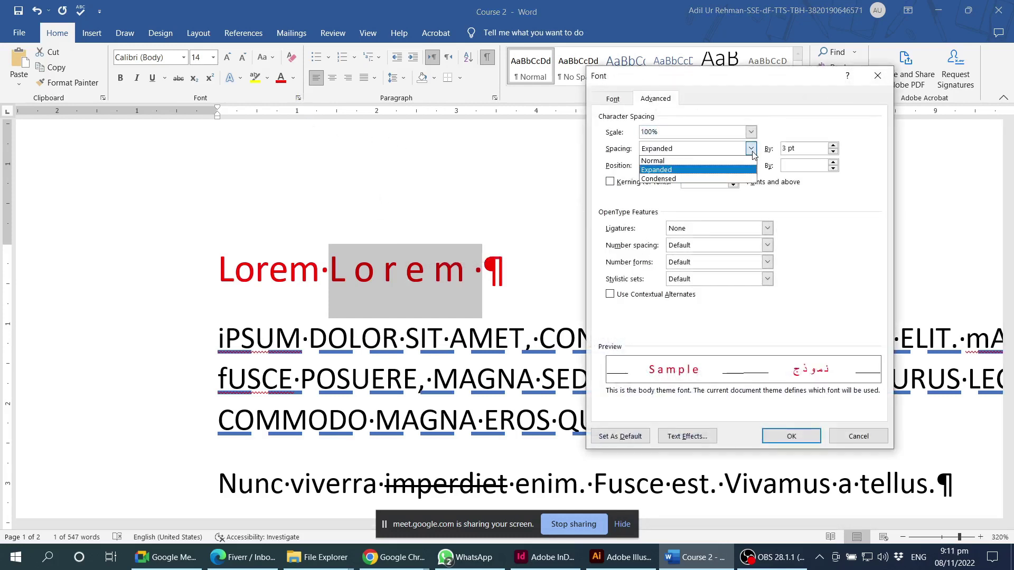
{"action": "left_click", "coordinate": [678, 181]}
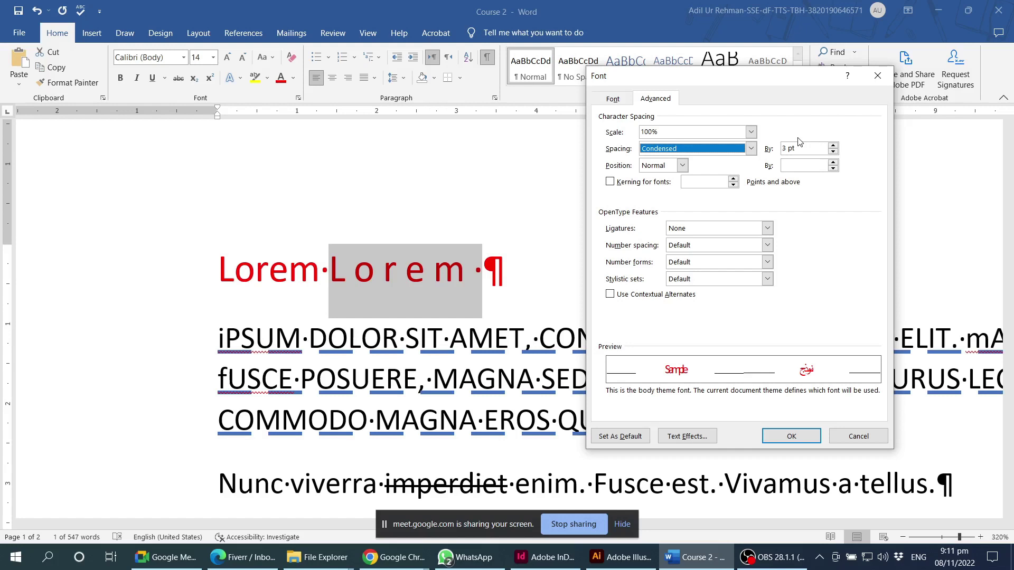
{"action": "left_click", "coordinate": [812, 147]}
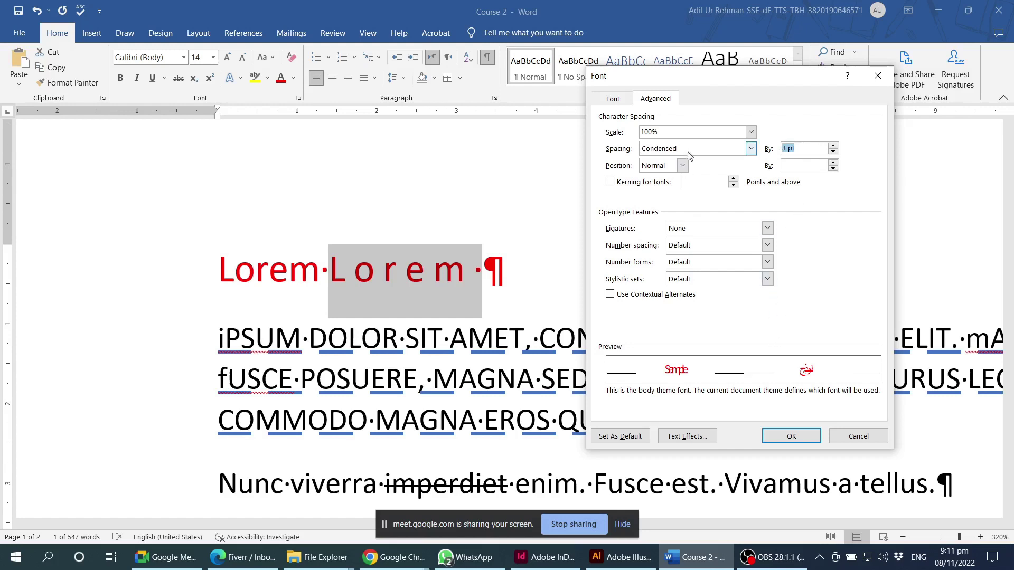
{"action": "left_click", "coordinate": [794, 438]}
{"action": "left_click_drag", "start_coordinate": [365, 266], "coordinate": [397, 271]}
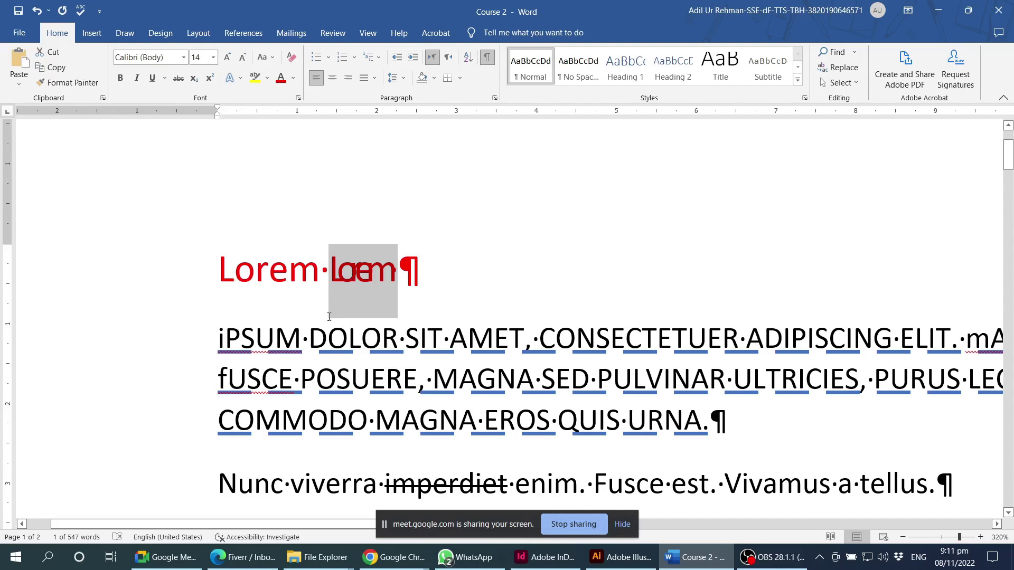
Step: Scroll down to the red Montserrat paragraph and try selecting it and the word non
{"action": "scroll", "coordinate": [321, 351], "scroll_direction": "down", "scroll_amount": 4, "text": "ctrl"}
{"action": "scroll", "coordinate": [344, 350], "scroll_direction": "down", "scroll_amount": 4, "text": "ctrl"}
{"action": "scroll", "coordinate": [369, 351], "scroll_direction": "down", "scroll_amount": 4, "text": "ctrl"}
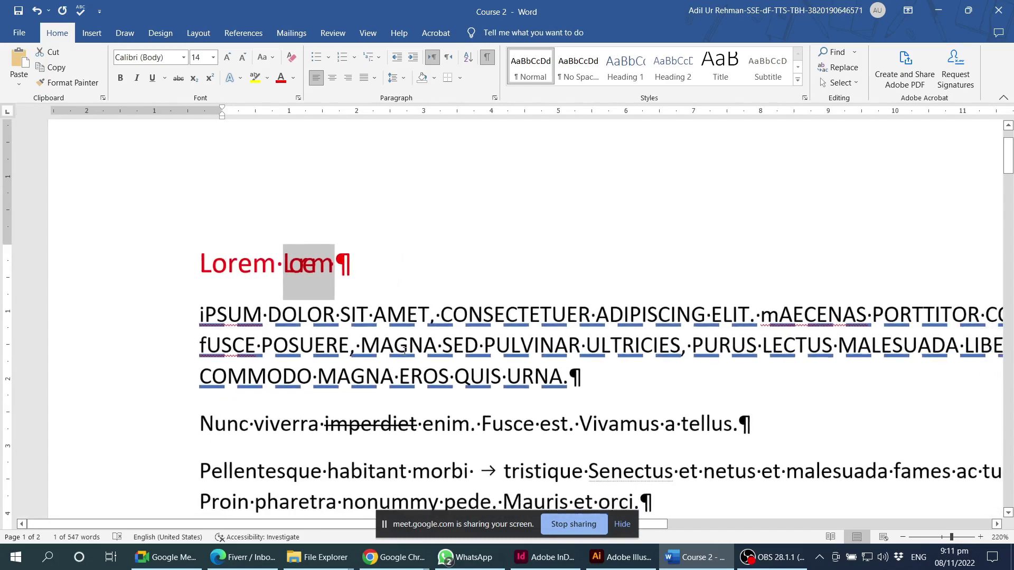
{"action": "scroll", "coordinate": [405, 351], "scroll_direction": "down", "scroll_amount": 3, "text": "ctrl"}
{"action": "scroll", "coordinate": [405, 351], "scroll_direction": "down", "scroll_amount": 1, "text": "ctrl"}
{"action": "scroll", "coordinate": [418, 352], "scroll_direction": "down", "scroll_amount": 2}
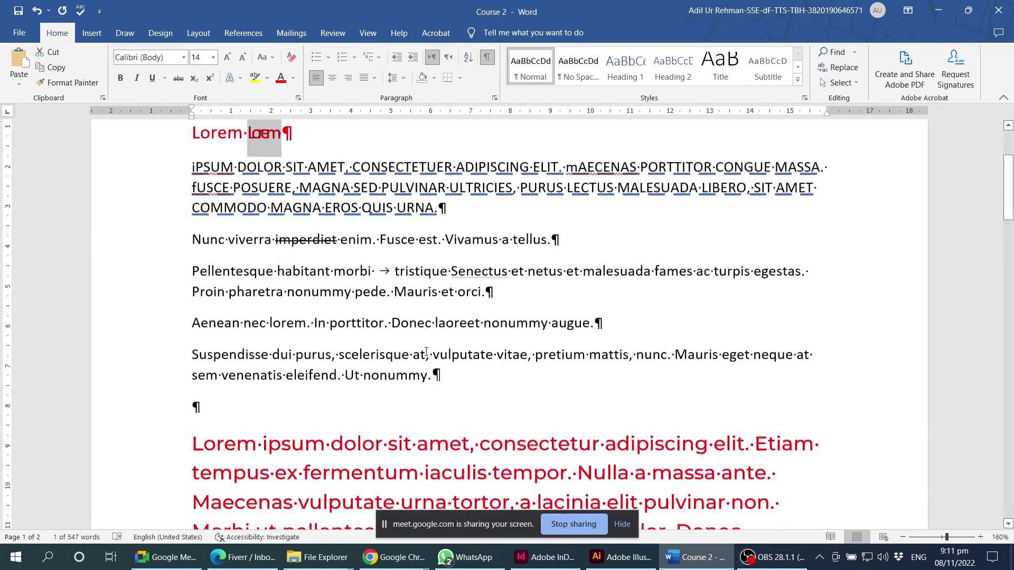
{"action": "scroll", "coordinate": [426, 352], "scroll_direction": "down", "scroll_amount": 3}
{"action": "scroll", "coordinate": [426, 352], "scroll_direction": "down", "scroll_amount": 2}
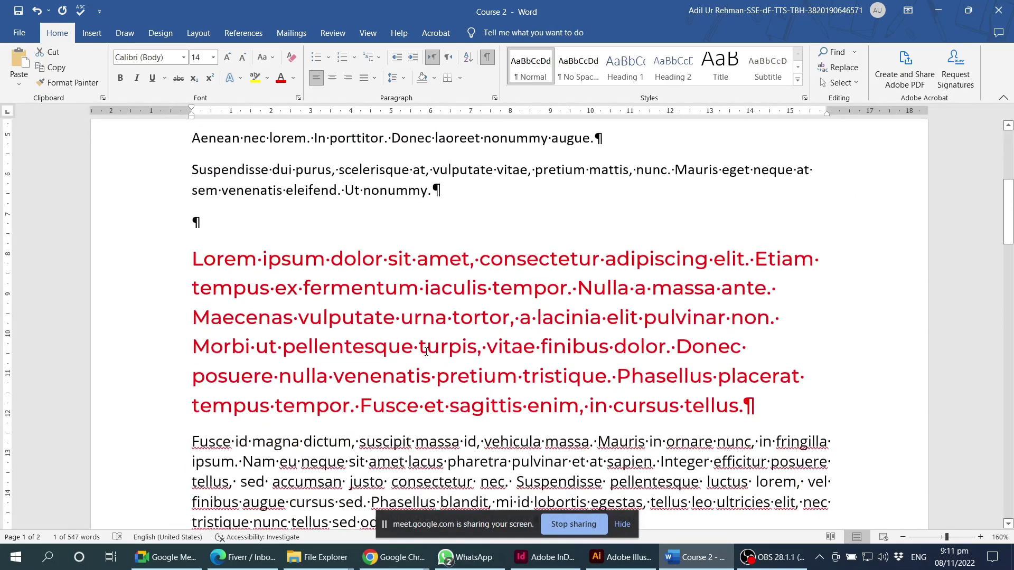
{"action": "triple_click", "coordinate": [441, 316]}
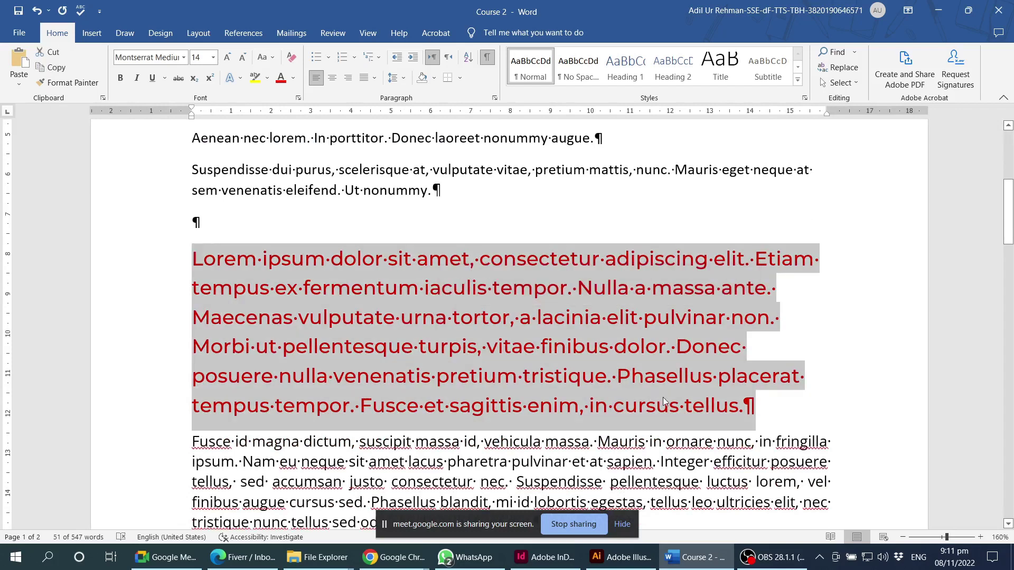
{"action": "left_click", "coordinate": [750, 407]}
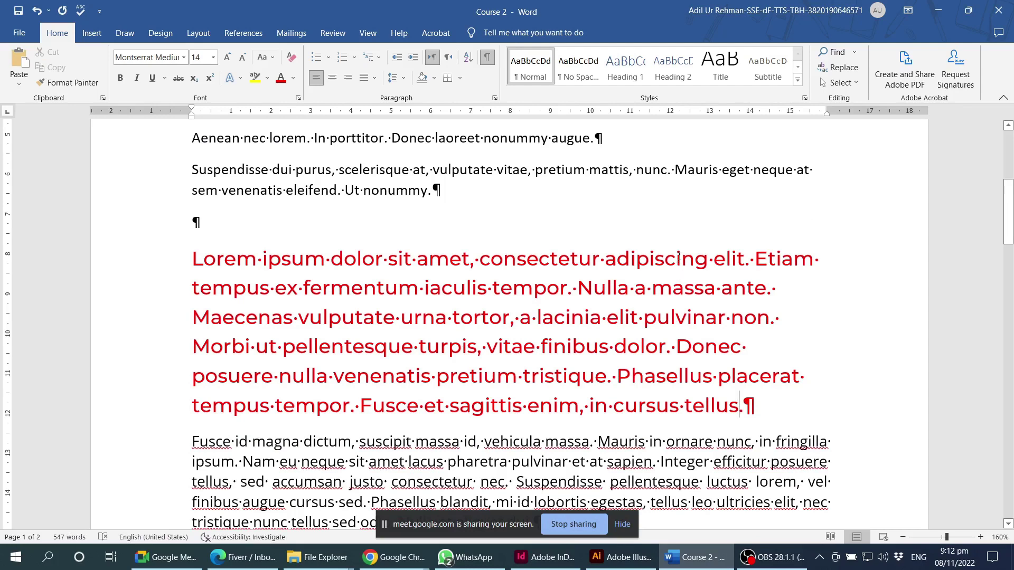
{"action": "double_click", "coordinate": [767, 319]}
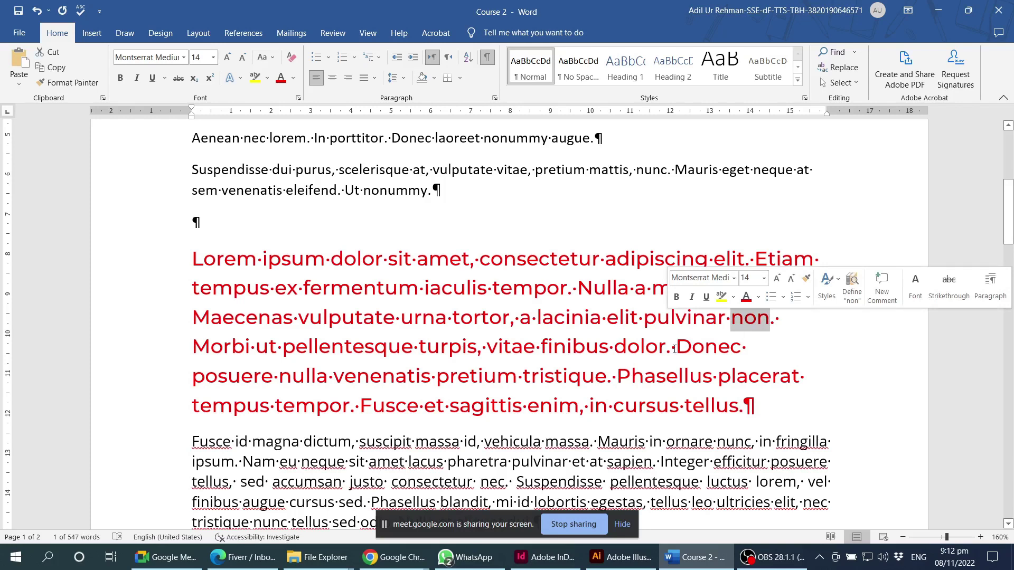
{"action": "left_click", "coordinate": [704, 353]}
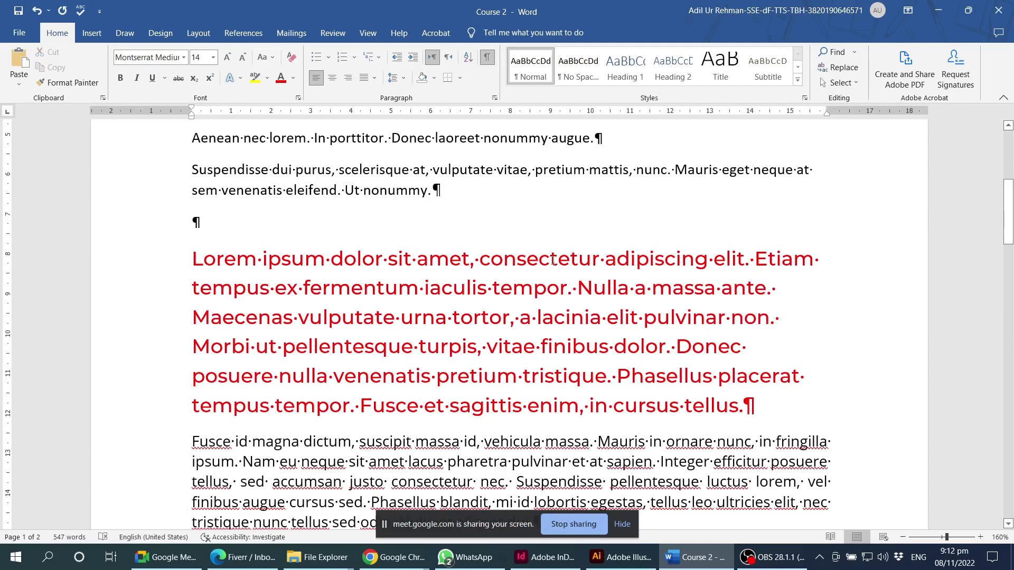
Step: Give the word consectetur Condensed letter spacing of 1 pt
{"action": "double_click", "coordinate": [552, 261]}
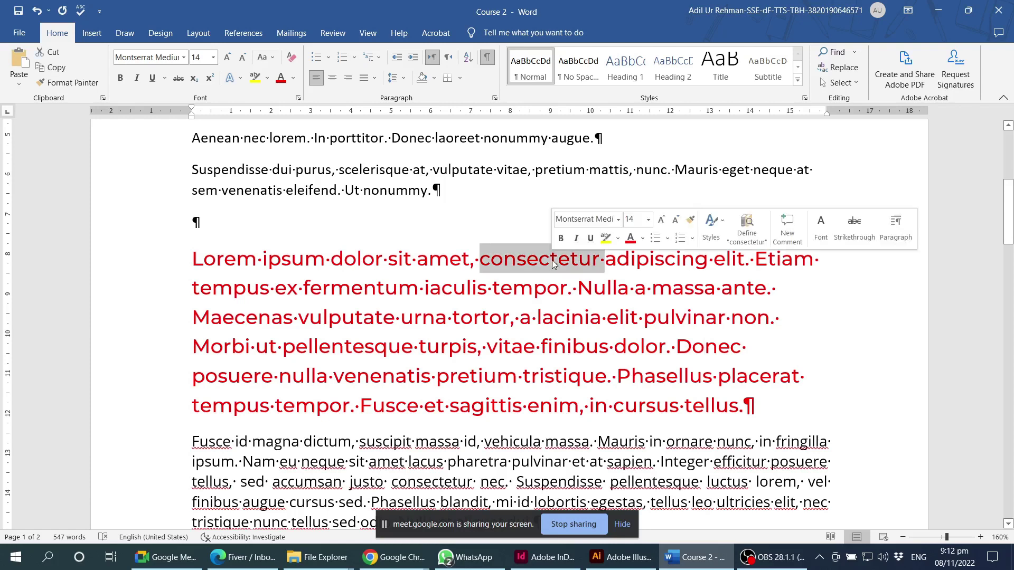
{"action": "left_click", "coordinate": [299, 98]}
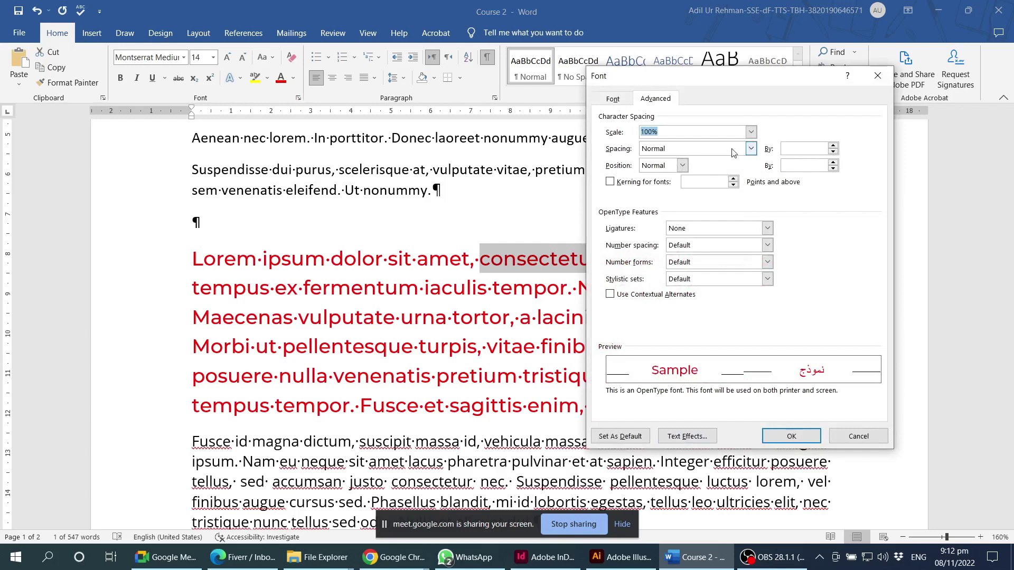
{"action": "left_click", "coordinate": [749, 149]}
{"action": "left_click", "coordinate": [696, 178]}
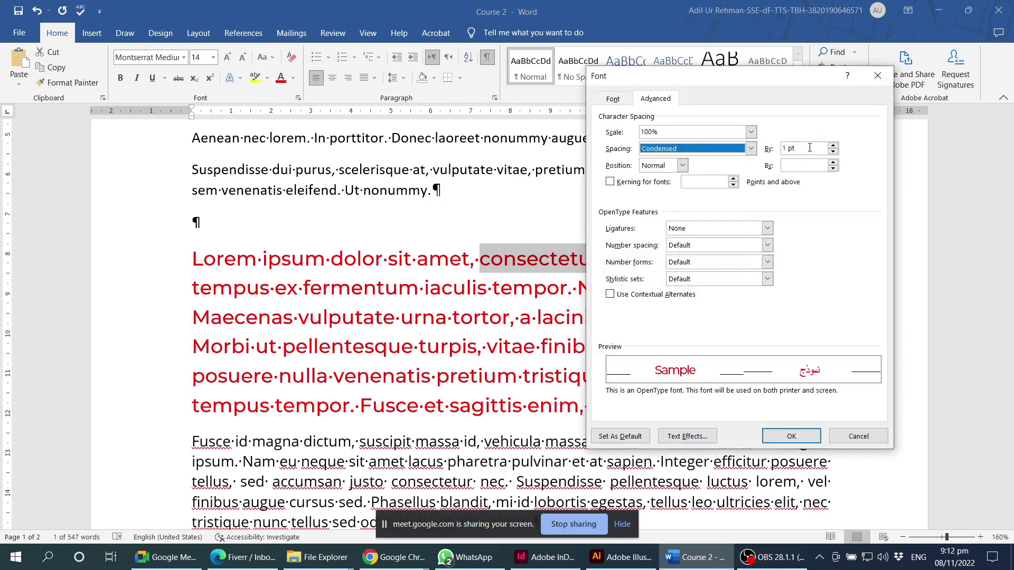
{"action": "key", "text": "Tab"}
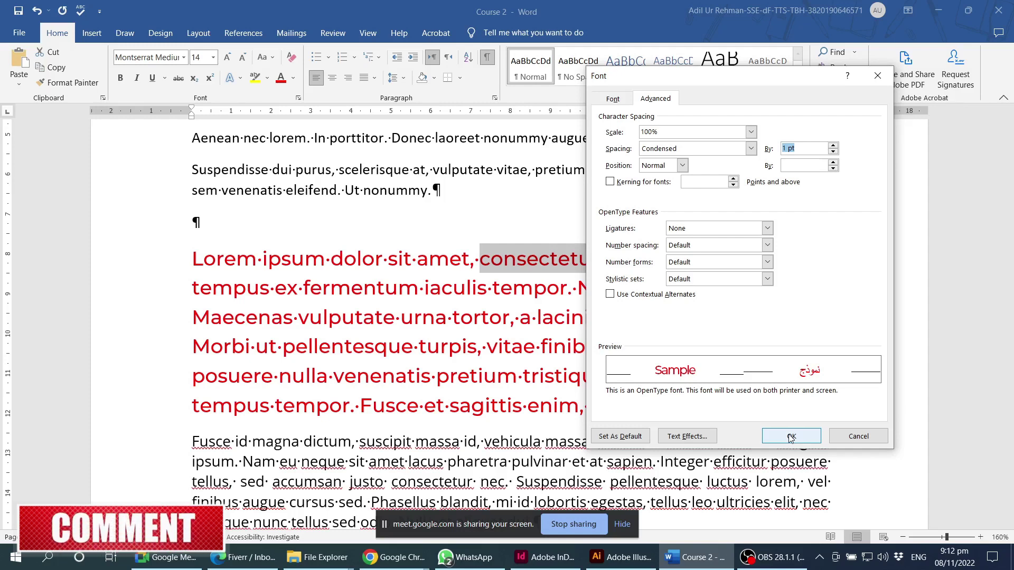
{"action": "left_click", "coordinate": [792, 437]}
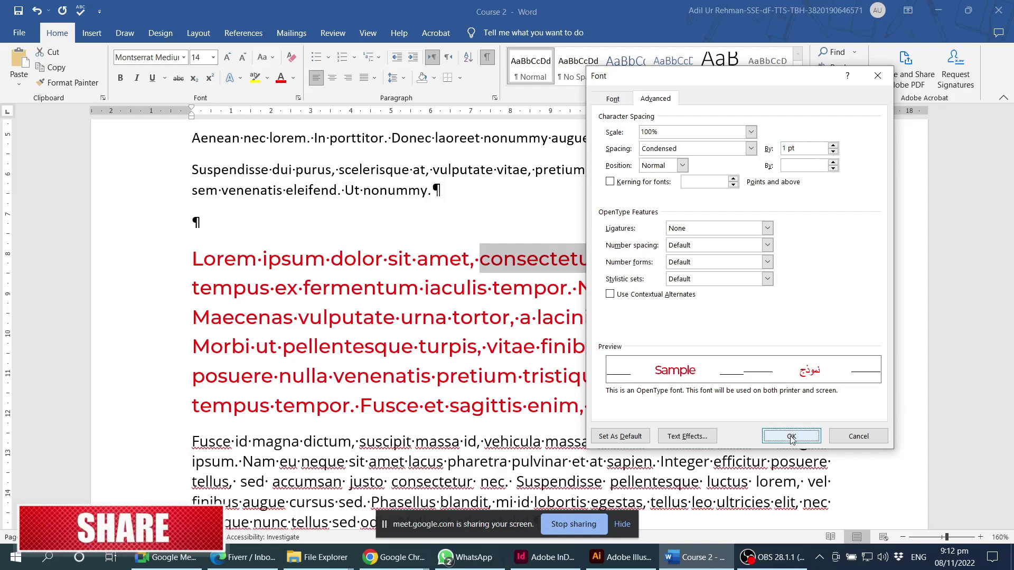
Step: Reduce consectetur's condensed spacing to 0.5 pt and check the result in the paragraph
{"action": "left_click", "coordinate": [498, 263]}
{"action": "left_click_drag", "start_coordinate": [481, 259], "coordinate": [583, 256]}
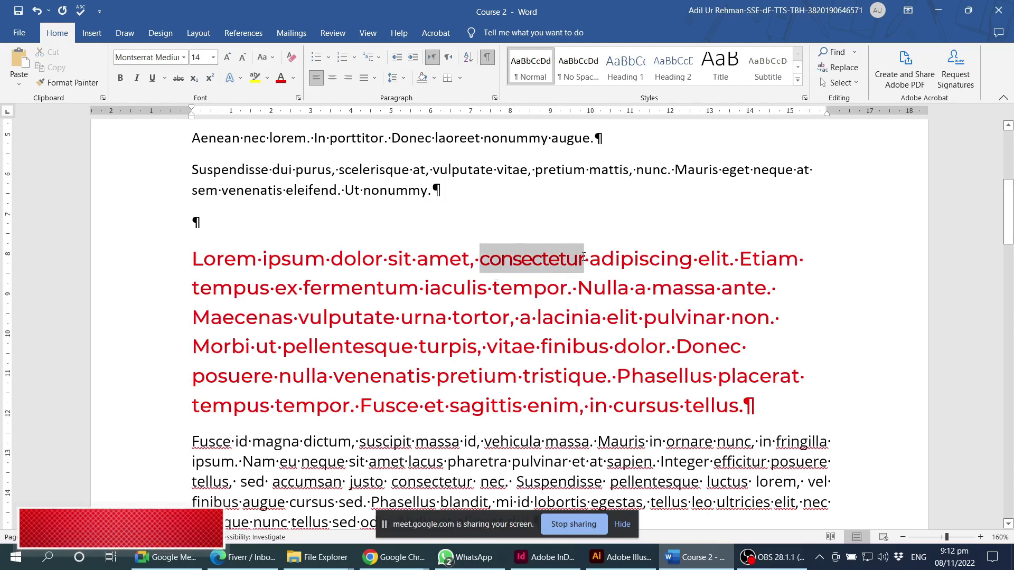
{"action": "left_click", "coordinate": [298, 98]}
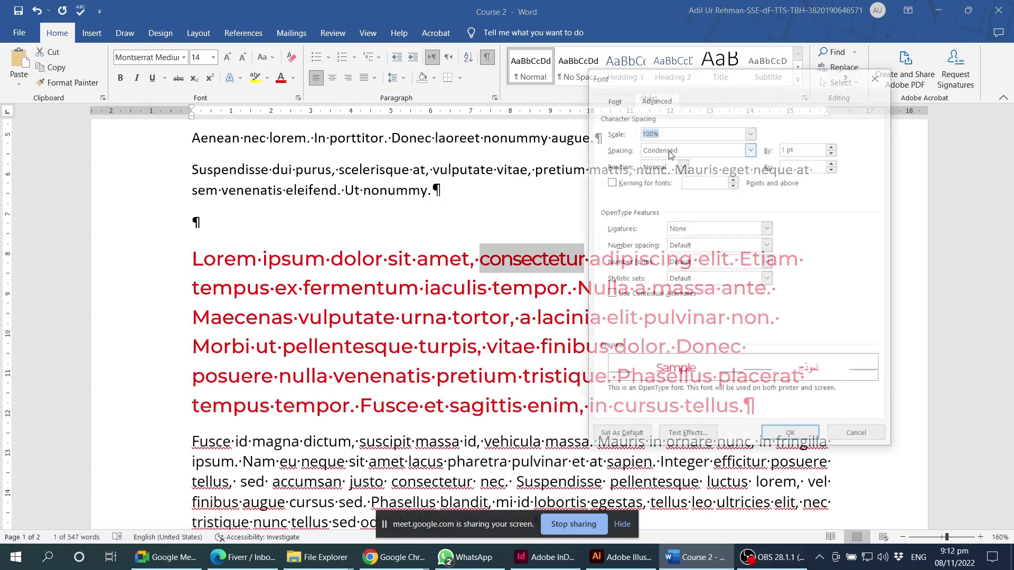
{"action": "double_click", "coordinate": [793, 148]}
{"action": "type", "text": "."}
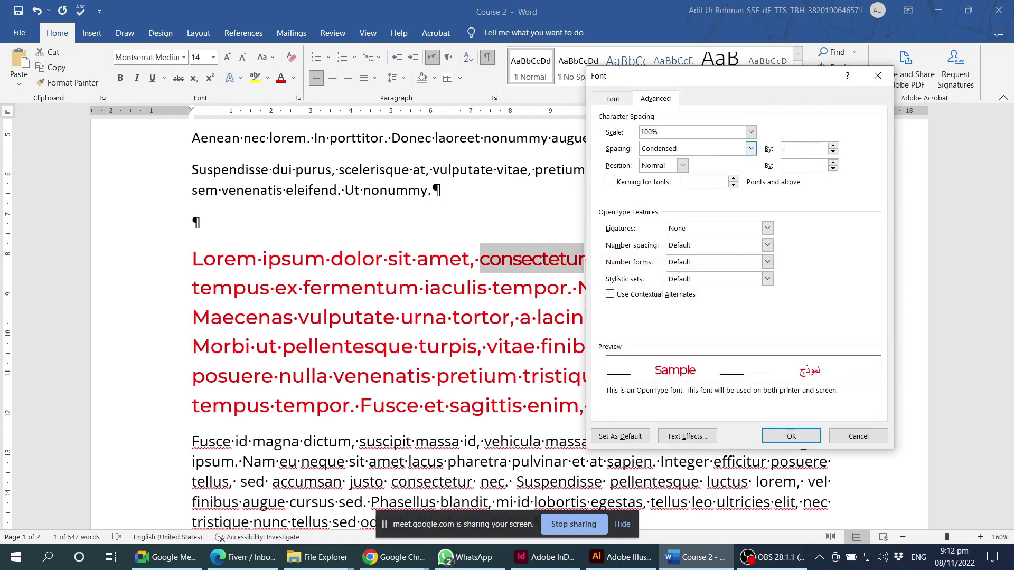
{"action": "type", "text": "5"}
{"action": "key", "text": "Tab"}
{"action": "left_click", "coordinate": [795, 437]}
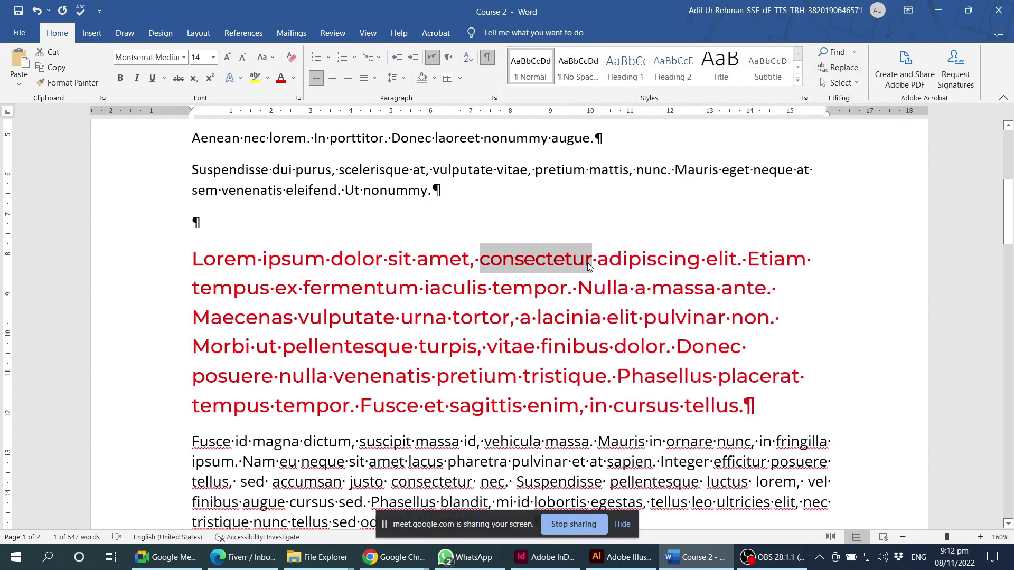
{"action": "left_click", "coordinate": [587, 262]}
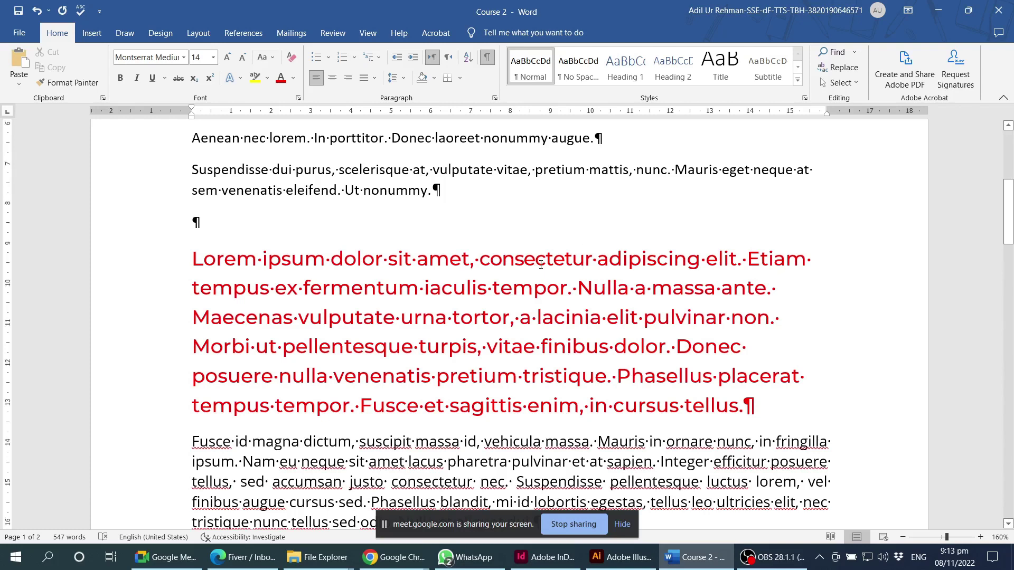
{"action": "scroll", "coordinate": [540, 264], "scroll_direction": "down", "scroll_amount": 2}
{"action": "scroll", "coordinate": [541, 265], "scroll_direction": "up", "scroll_amount": 1}
{"action": "left_click", "coordinate": [548, 295]}
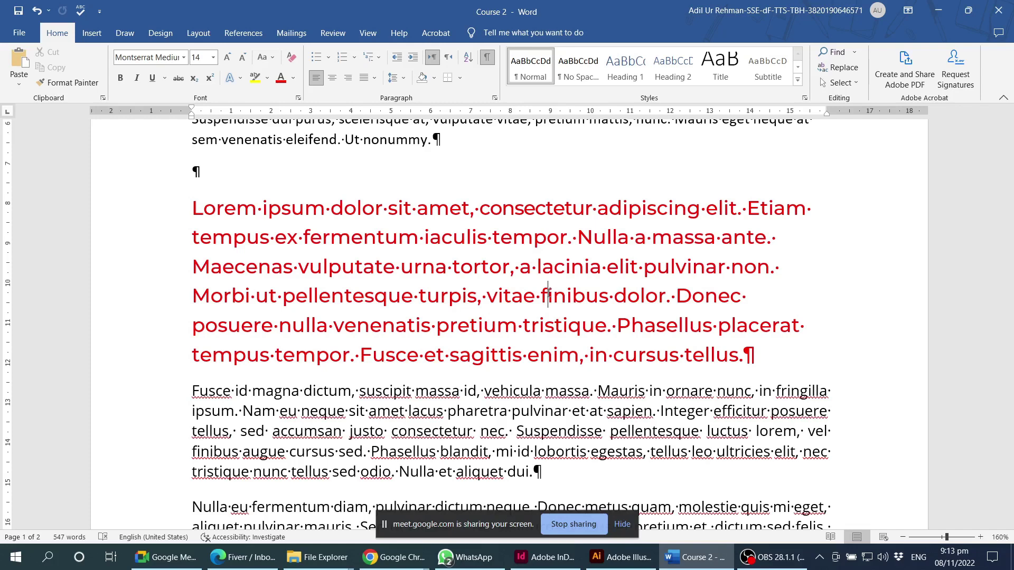
{"action": "left_click", "coordinate": [532, 211]}
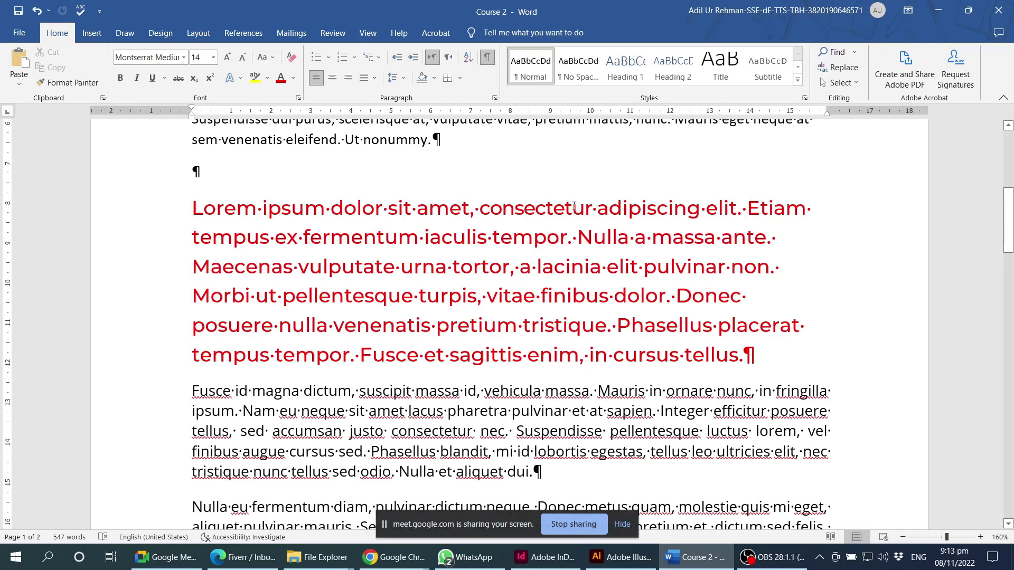
{"action": "triple_click", "coordinate": [465, 300]}
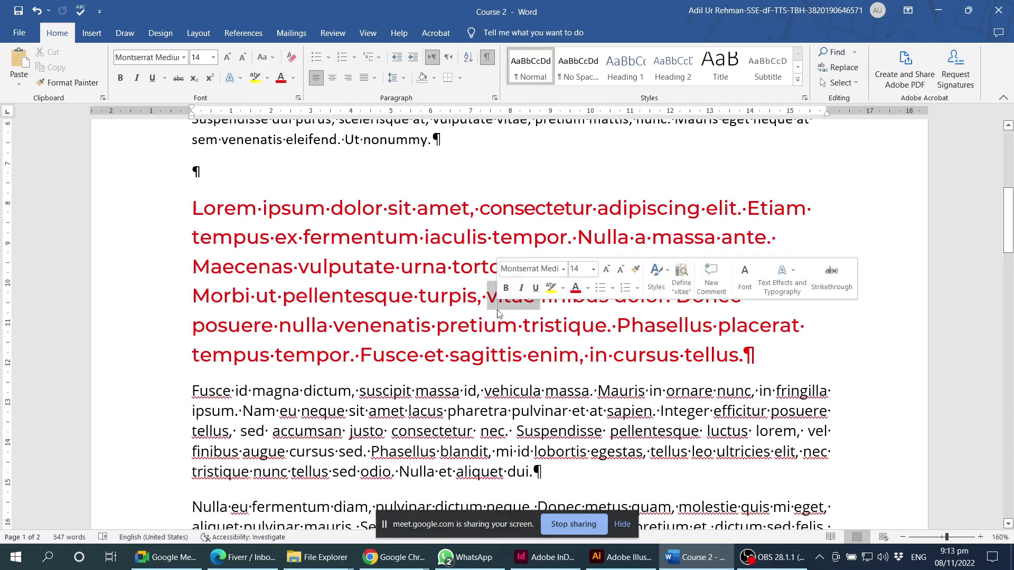
{"action": "left_click", "coordinate": [464, 300]}
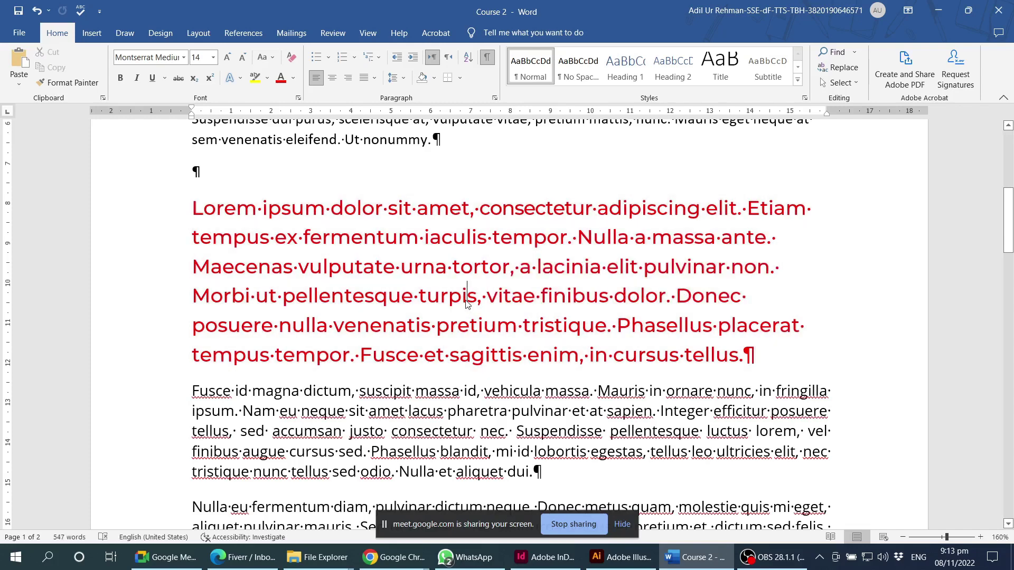
{"action": "left_click", "coordinate": [297, 98]}
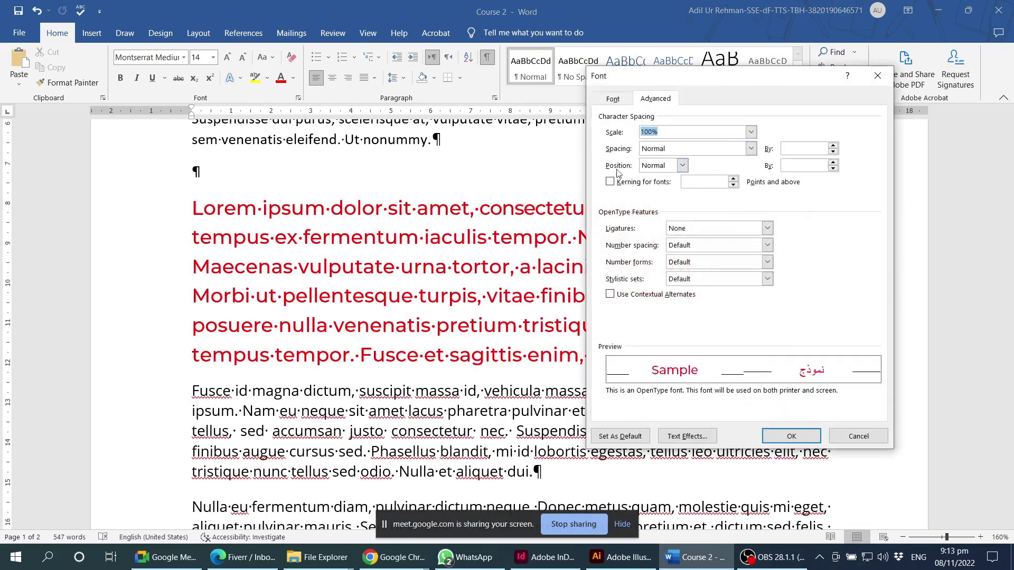
{"action": "left_click", "coordinate": [683, 166]}
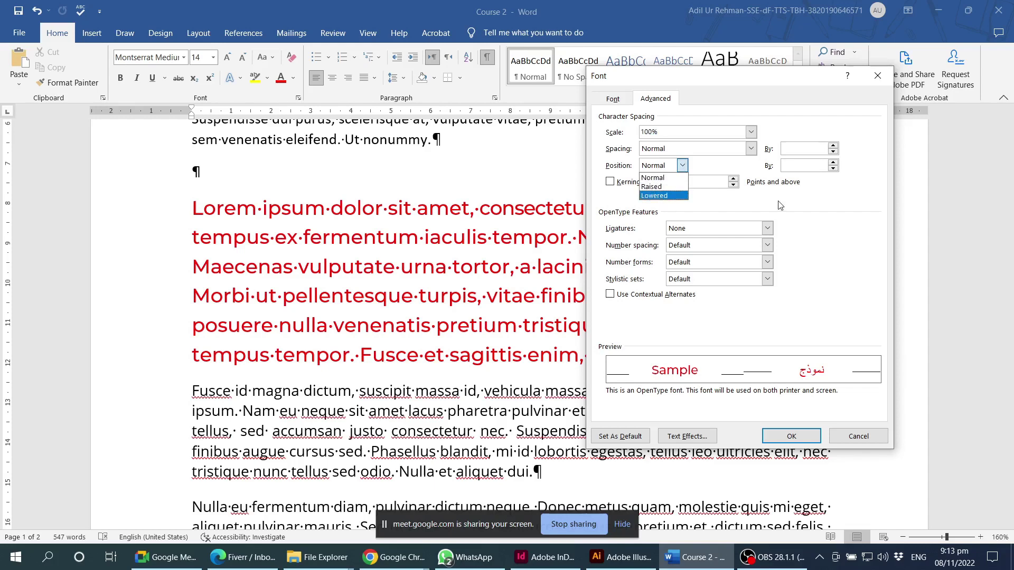
{"action": "left_click", "coordinate": [813, 224]}
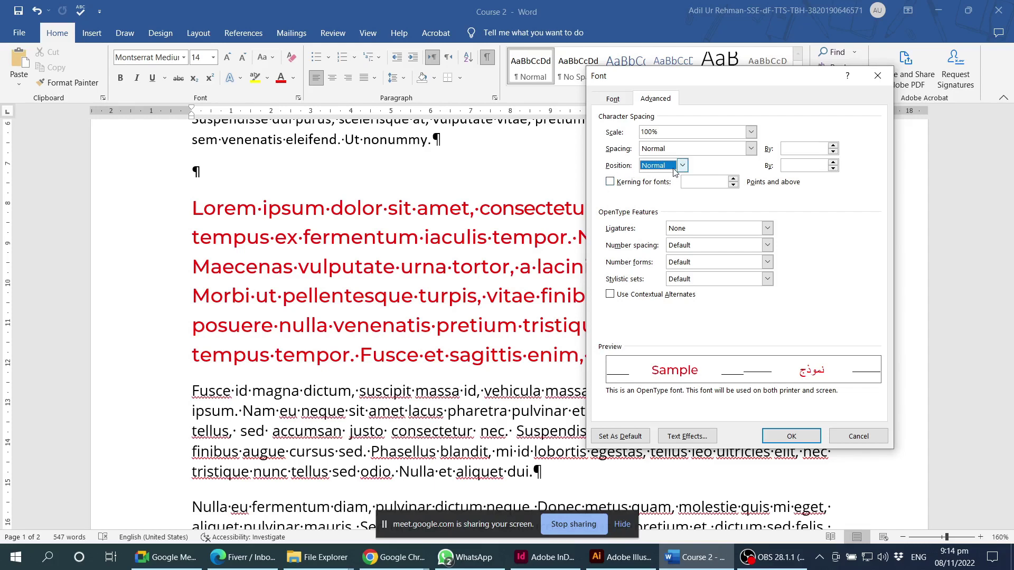
{"action": "left_click", "coordinate": [686, 166]}
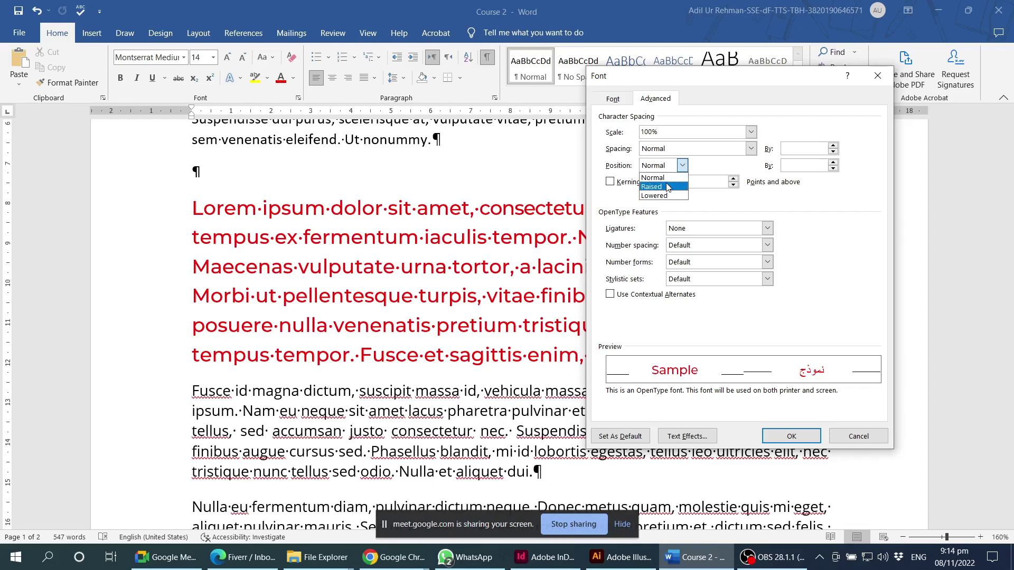
{"action": "left_click", "coordinate": [859, 436]}
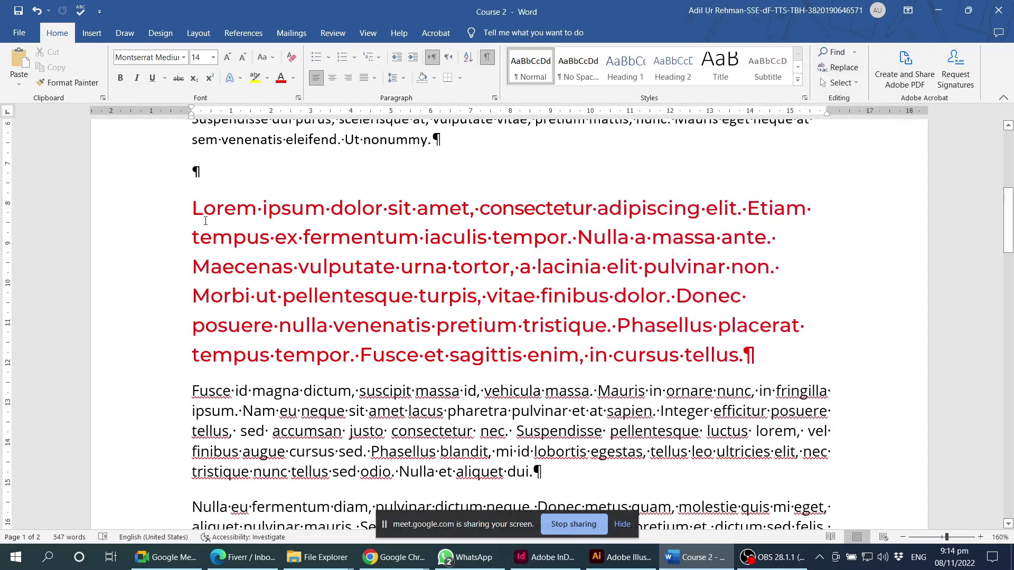
Step: Set ipsum's Position to Raised by 5 pt, then reselect the raised word
{"action": "double_click", "coordinate": [291, 208]}
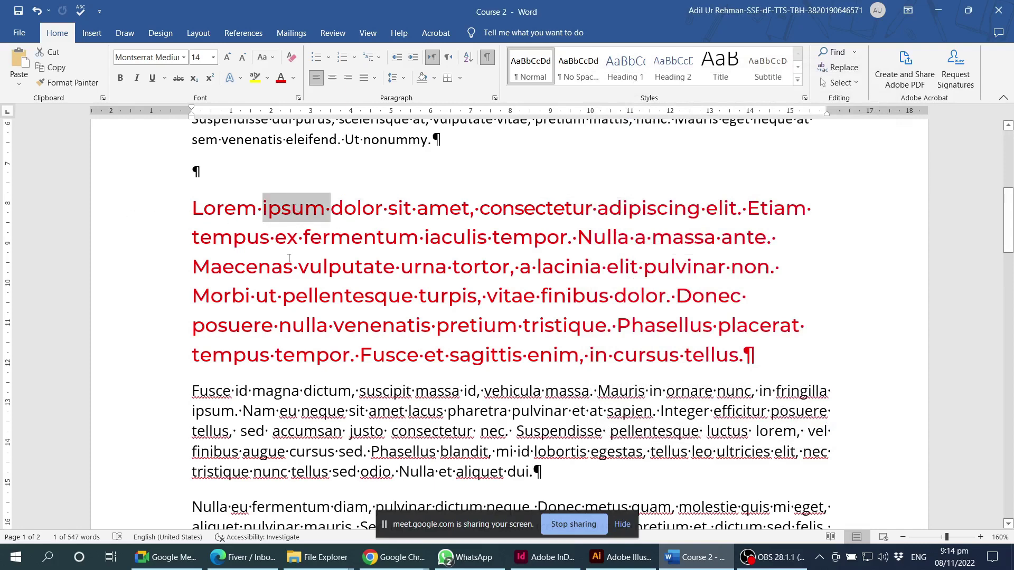
{"action": "left_click", "coordinate": [299, 99]}
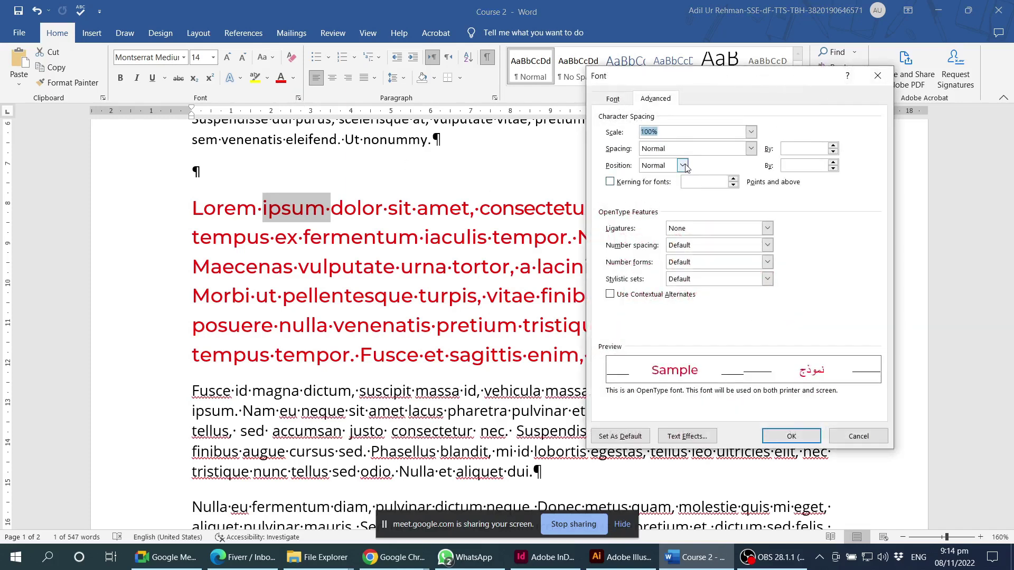
{"action": "left_click", "coordinate": [683, 165]}
{"action": "left_click", "coordinate": [650, 185]}
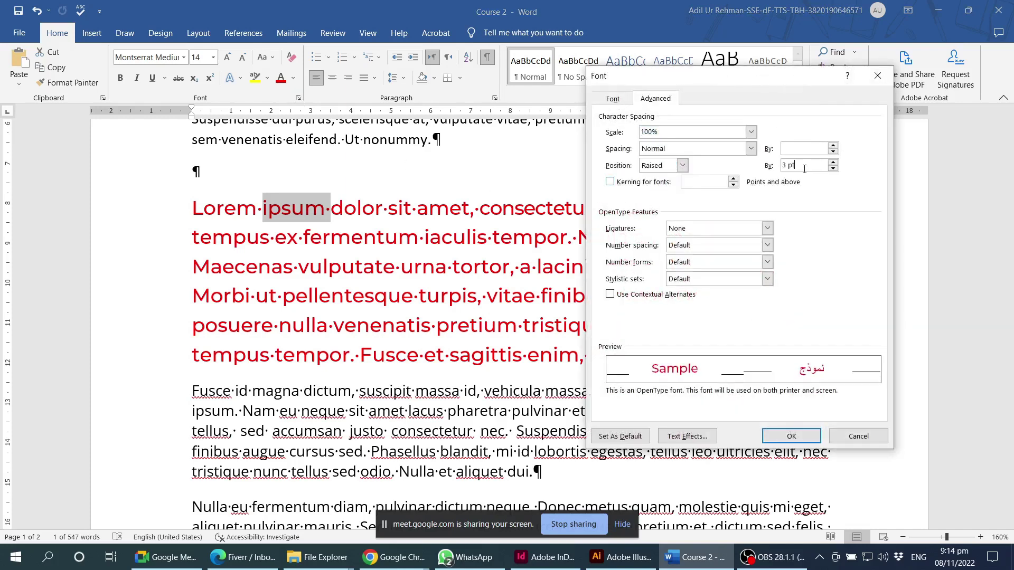
{"action": "left_click_drag", "start_coordinate": [804, 167], "coordinate": [775, 172]}
{"action": "type", "text": "5"}
{"action": "left_click", "coordinate": [791, 436]}
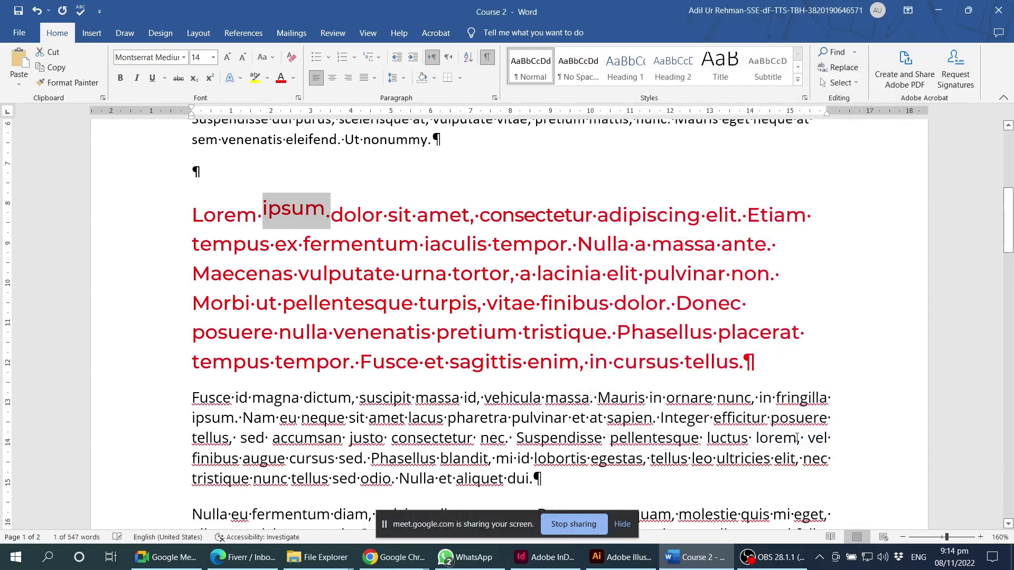
{"action": "left_click", "coordinate": [281, 211]}
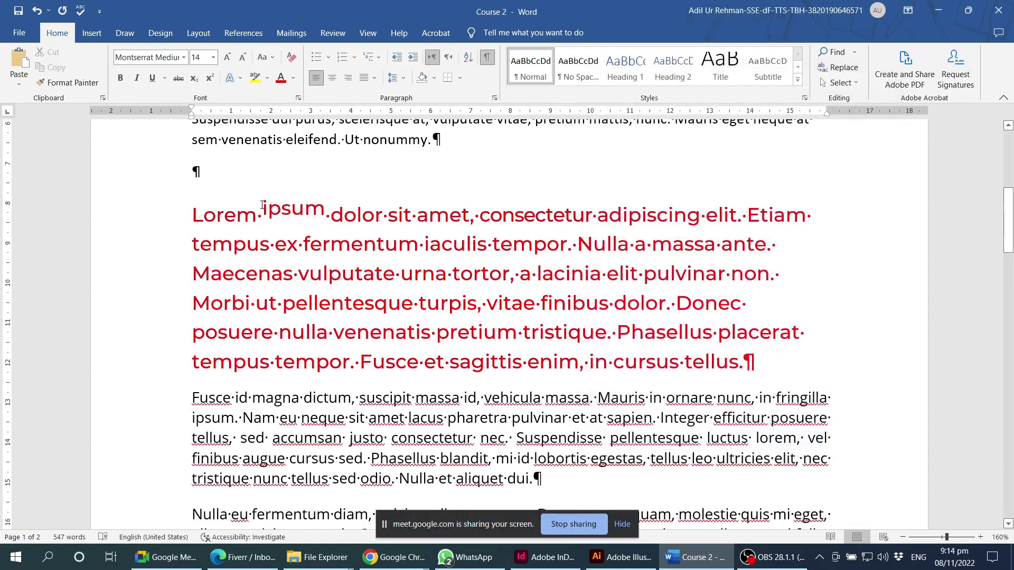
{"action": "left_click_drag", "start_coordinate": [263, 209], "coordinate": [323, 206]}
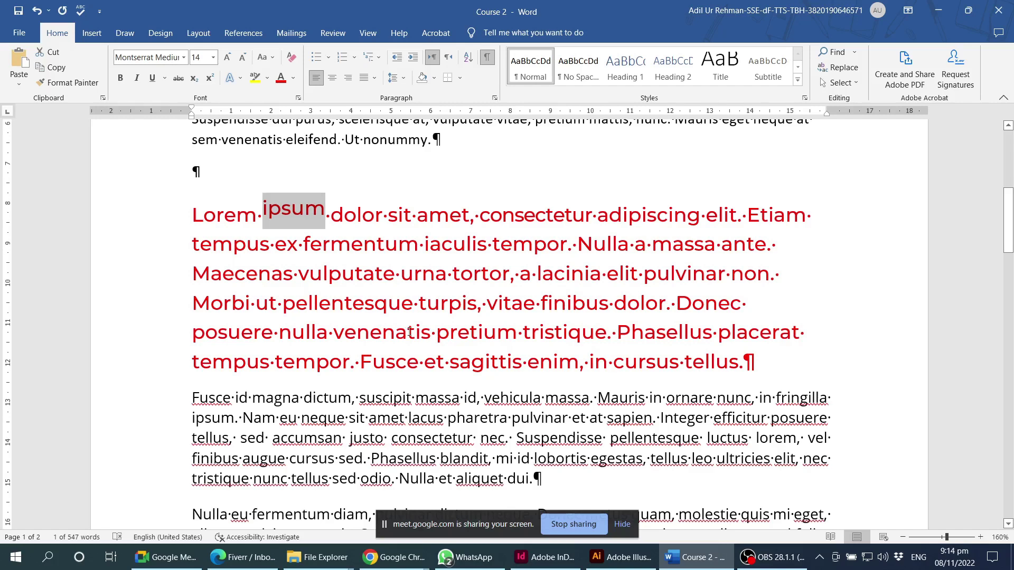
Step: Insert a new 'ipsum' before dolor and format it as superscript
{"action": "left_click", "coordinate": [331, 215]}
{"action": "type", "text": "ips"}
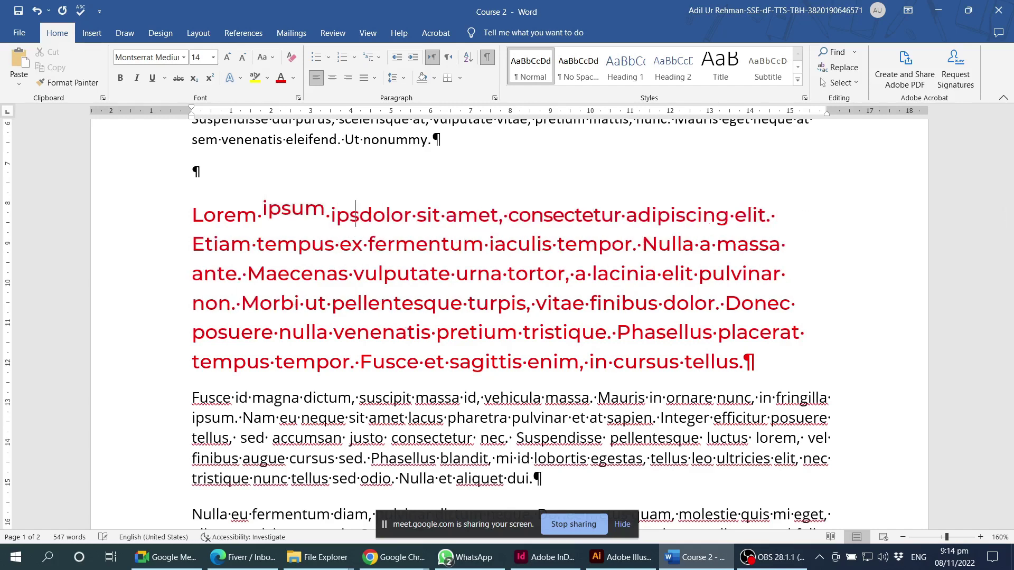
{"action": "type", "text": "um"}
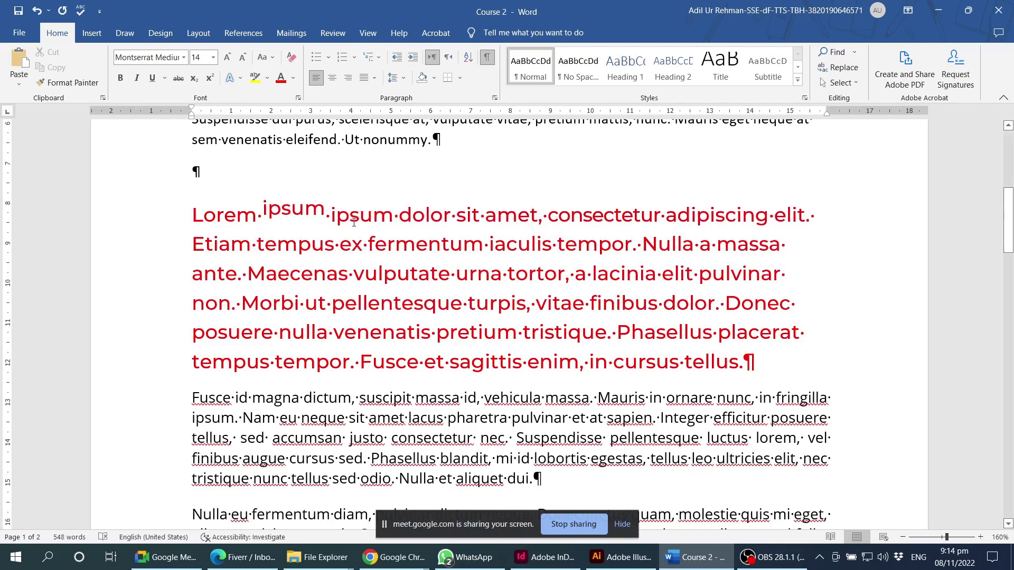
{"action": "double_click", "coordinate": [356, 214]}
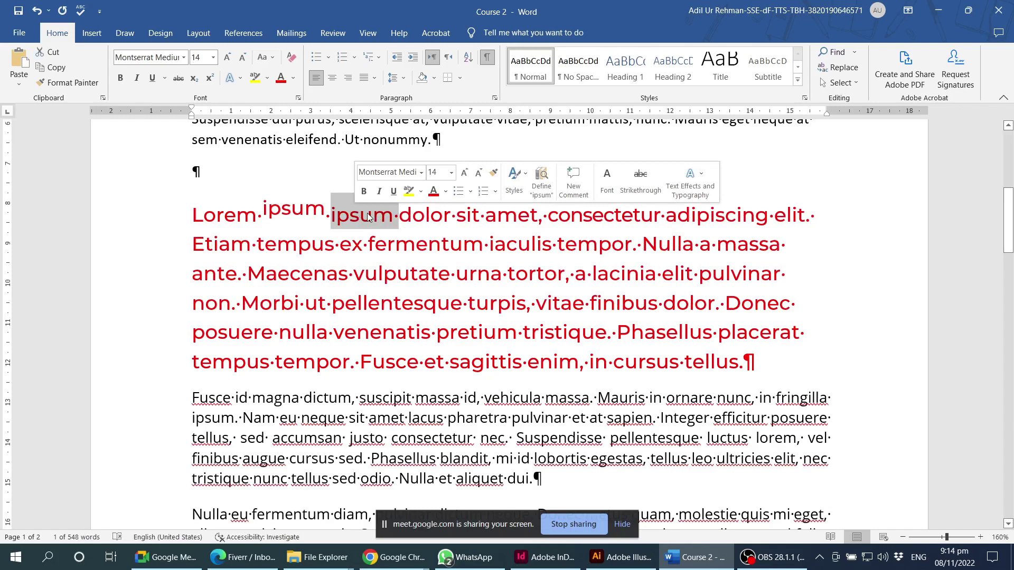
{"action": "left_click", "coordinate": [209, 80]}
{"action": "key", "text": "Right"}
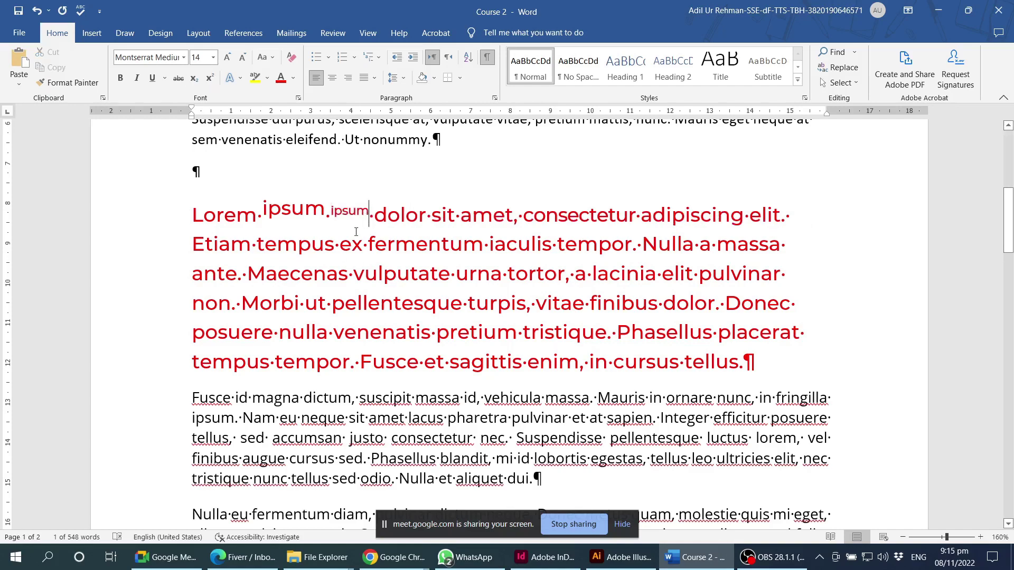
Step: Compare the large raised ipsum with the small superscript ipsum by selecting each in turn
{"action": "scroll", "coordinate": [197, 199], "scroll_direction": "up", "scroll_amount": 2, "text": "ctrl"}
{"action": "scroll", "coordinate": [196, 201], "scroll_direction": "up", "scroll_amount": 10, "text": "ctrl"}
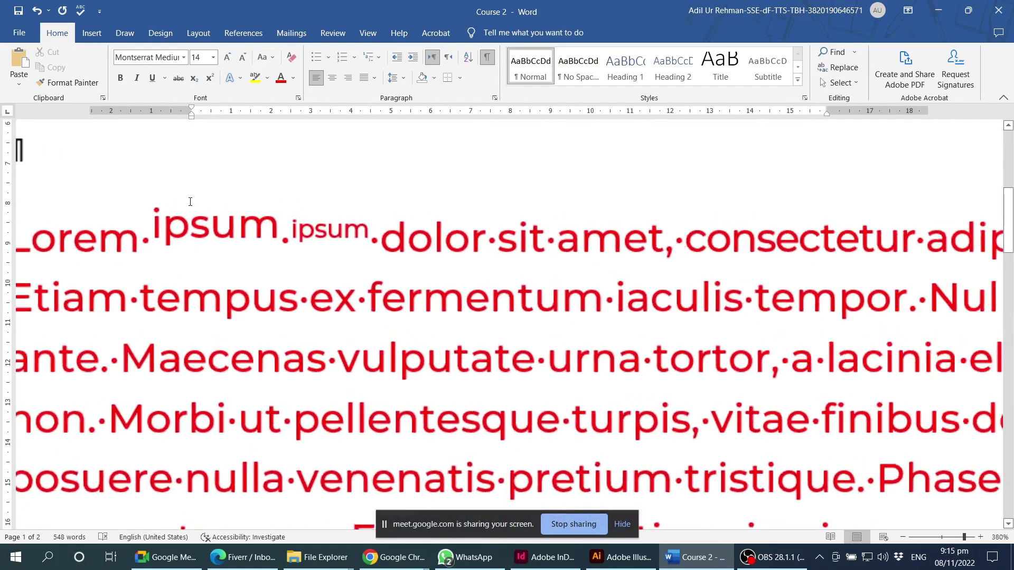
{"action": "scroll", "coordinate": [191, 202], "scroll_direction": "up", "scroll_amount": 13, "text": "ctrl"}
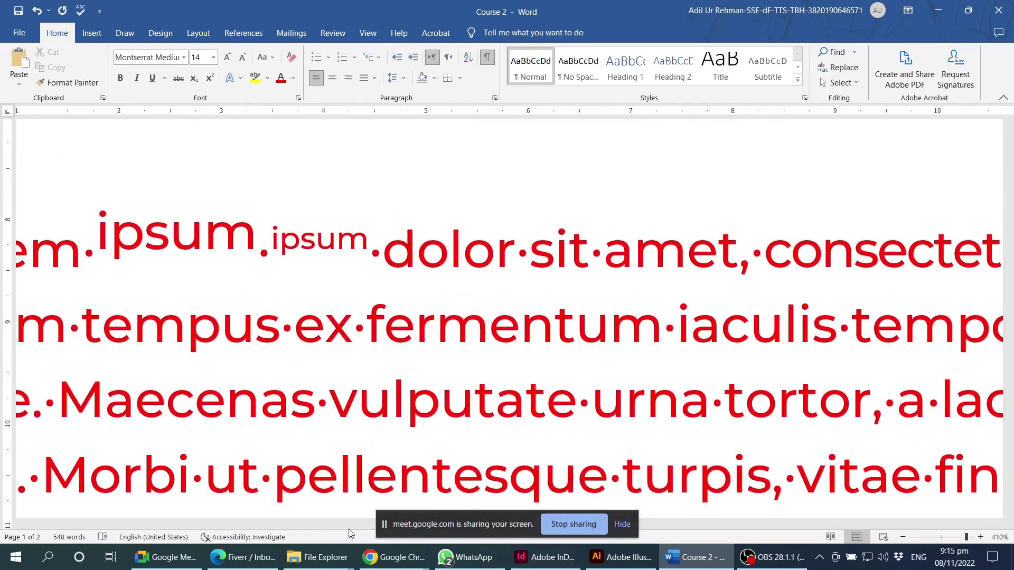
{"action": "left_click_drag", "start_coordinate": [328, 524], "coordinate": [302, 524]}
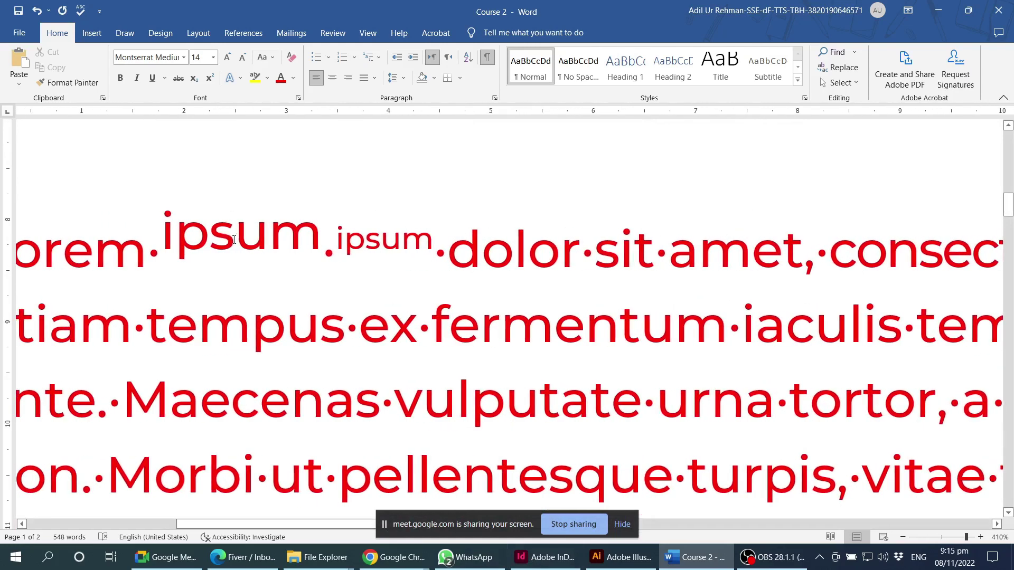
{"action": "double_click", "coordinate": [232, 240]}
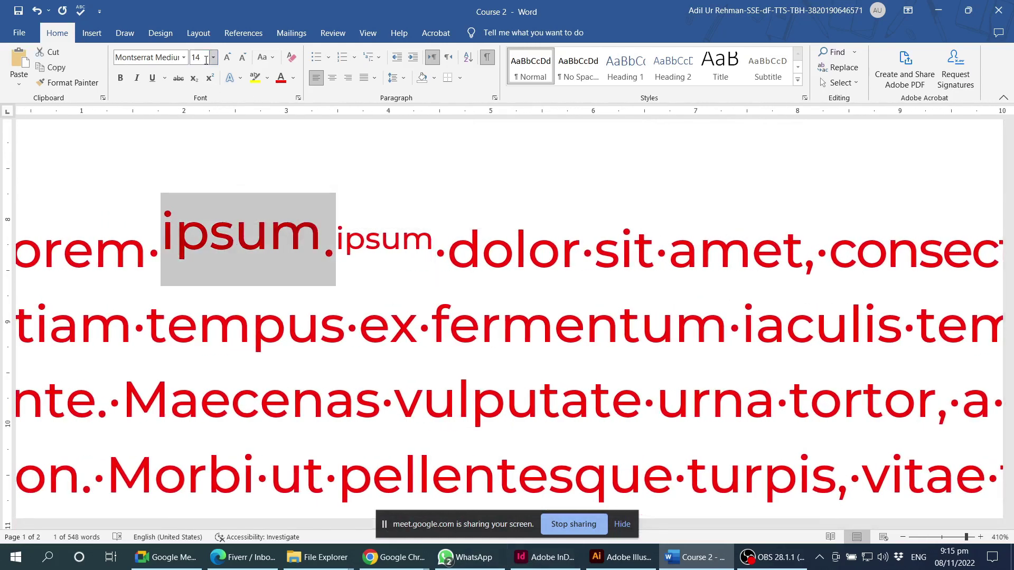
{"action": "double_click", "coordinate": [384, 237]}
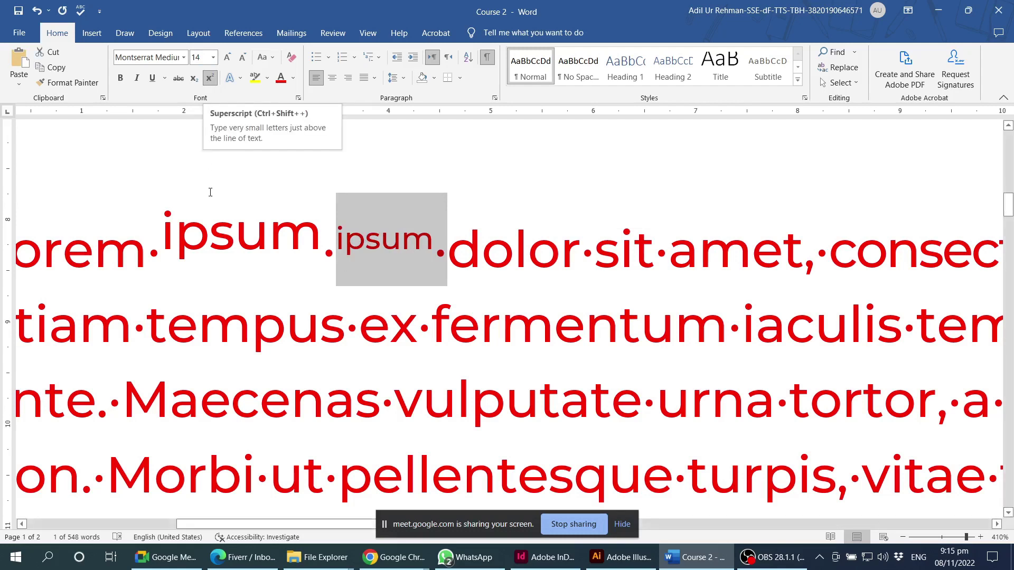
{"action": "double_click", "coordinate": [231, 237]}
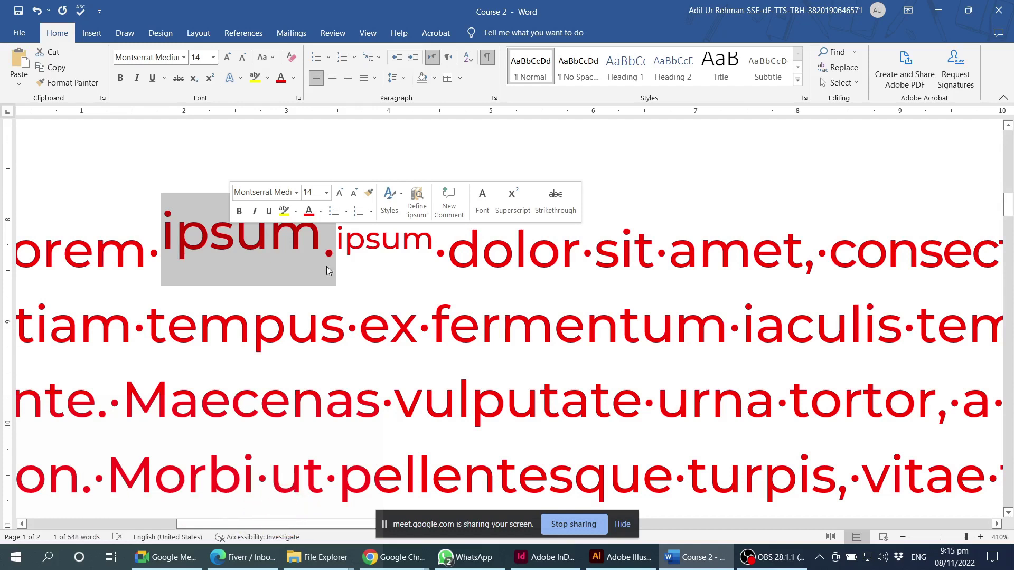
{"action": "double_click", "coordinate": [366, 252]}
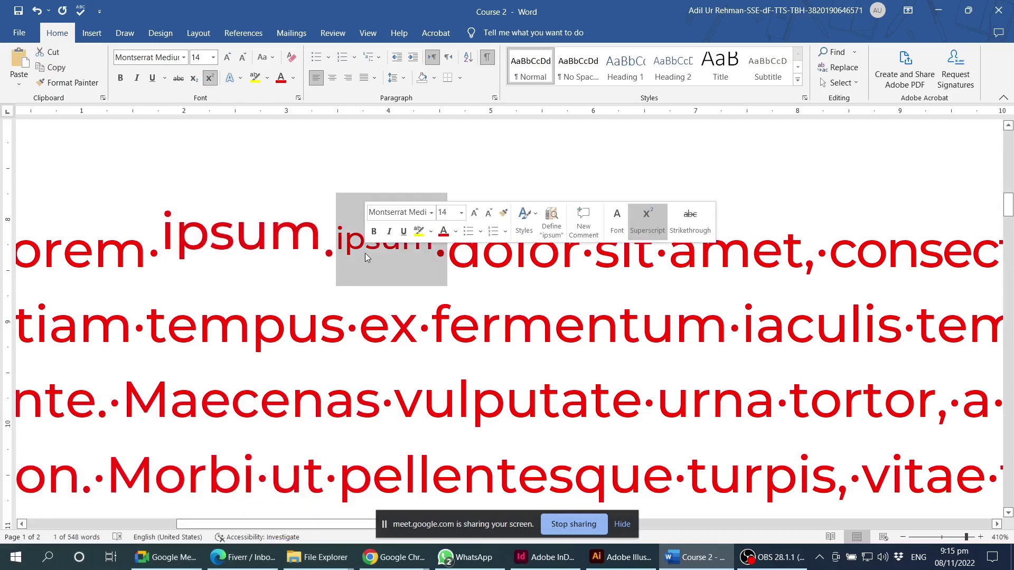
{"action": "double_click", "coordinate": [258, 238]}
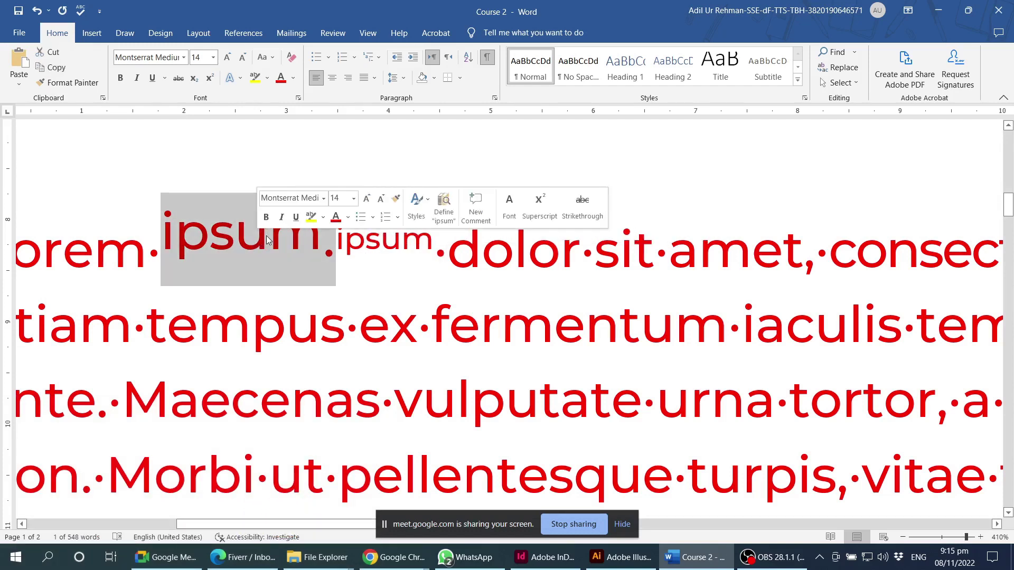
{"action": "double_click", "coordinate": [360, 241]}
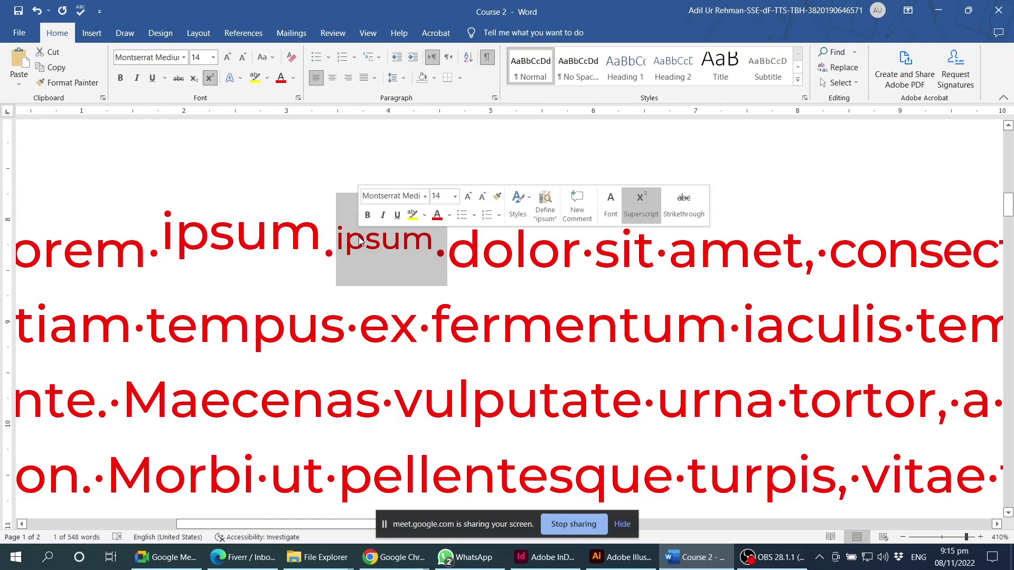
{"action": "double_click", "coordinate": [272, 233]}
Step: Change the large ipsum's Position to Lowered in Font > Advanced
{"action": "left_click", "coordinate": [299, 98]}
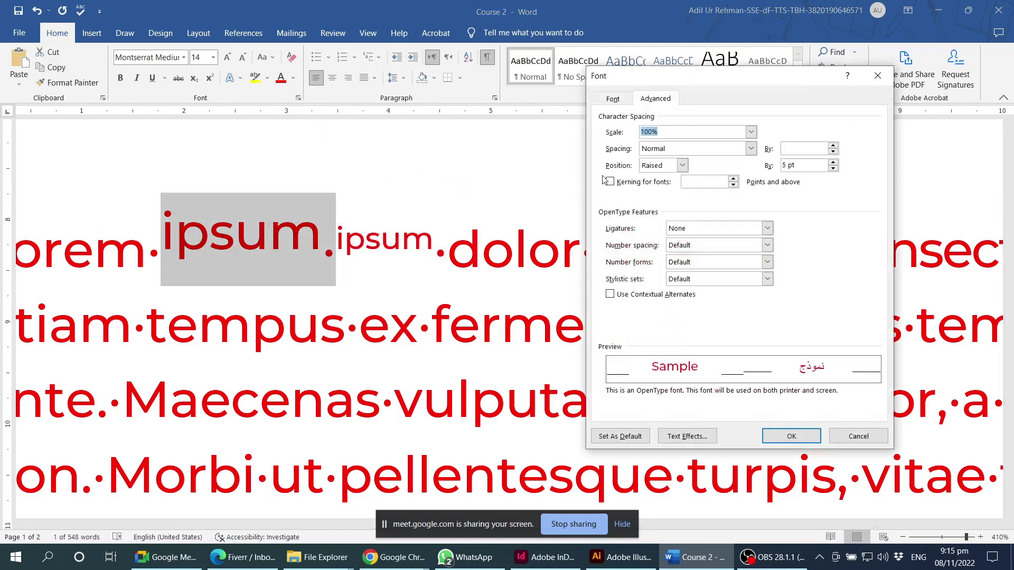
{"action": "left_click", "coordinate": [682, 165]}
{"action": "left_click", "coordinate": [671, 197]}
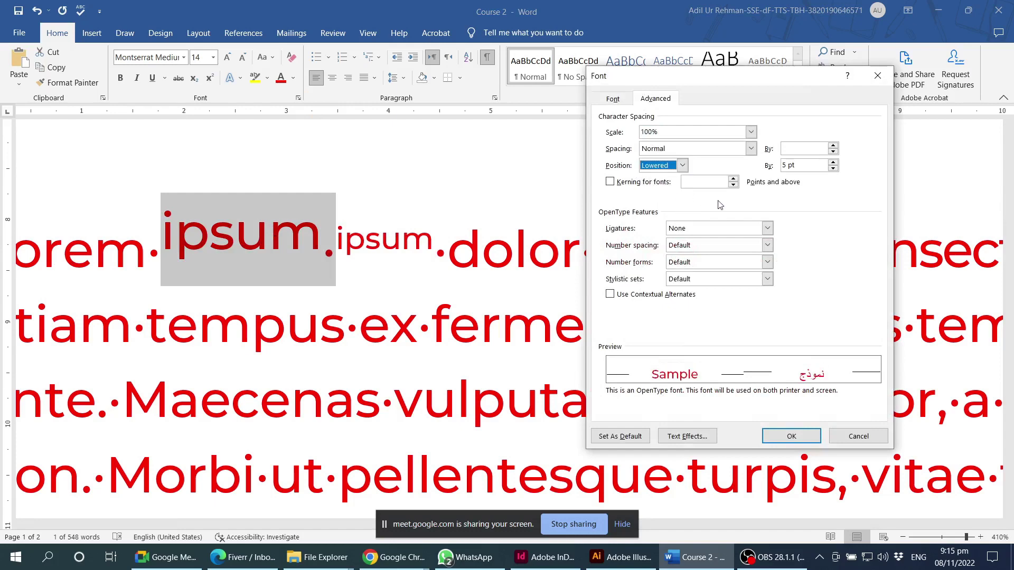
{"action": "left_click", "coordinate": [791, 436]}
Step: Make the small ipsum subscript with Ctrl+= and compare it with the lowered ipsum
{"action": "double_click", "coordinate": [363, 227]}
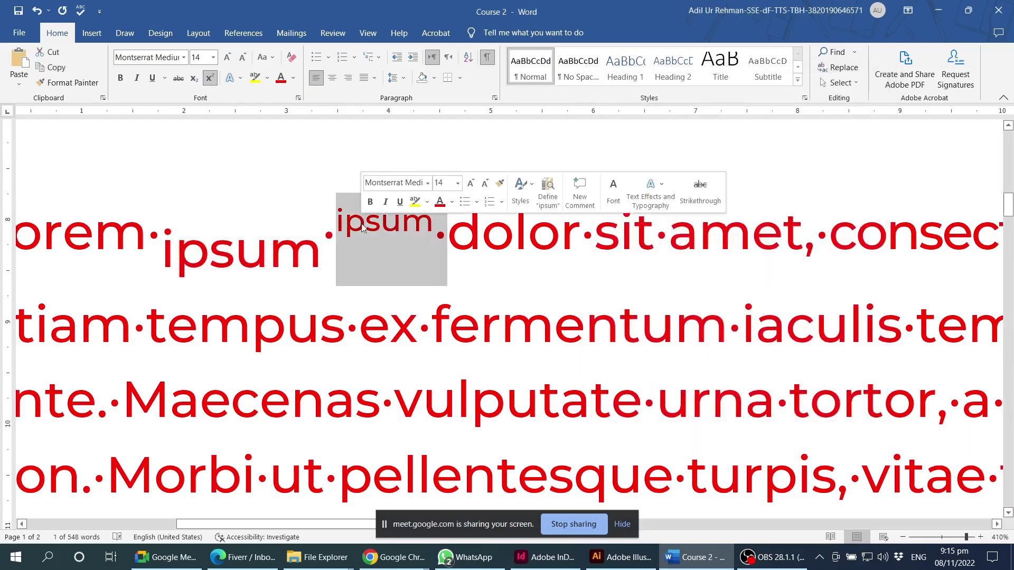
{"action": "key", "text": "ctrl+equal"}
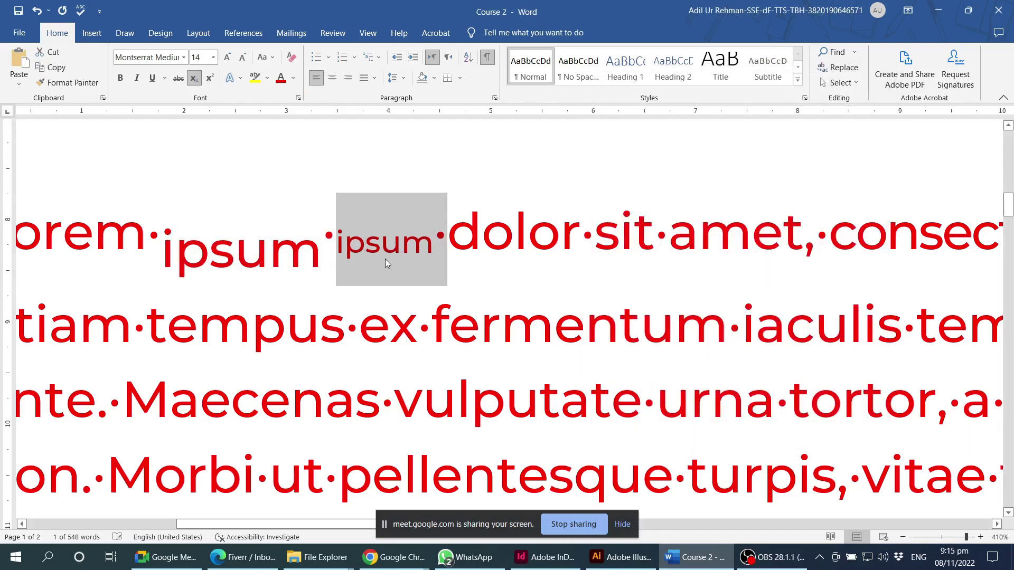
{"action": "left_click", "coordinate": [365, 254]}
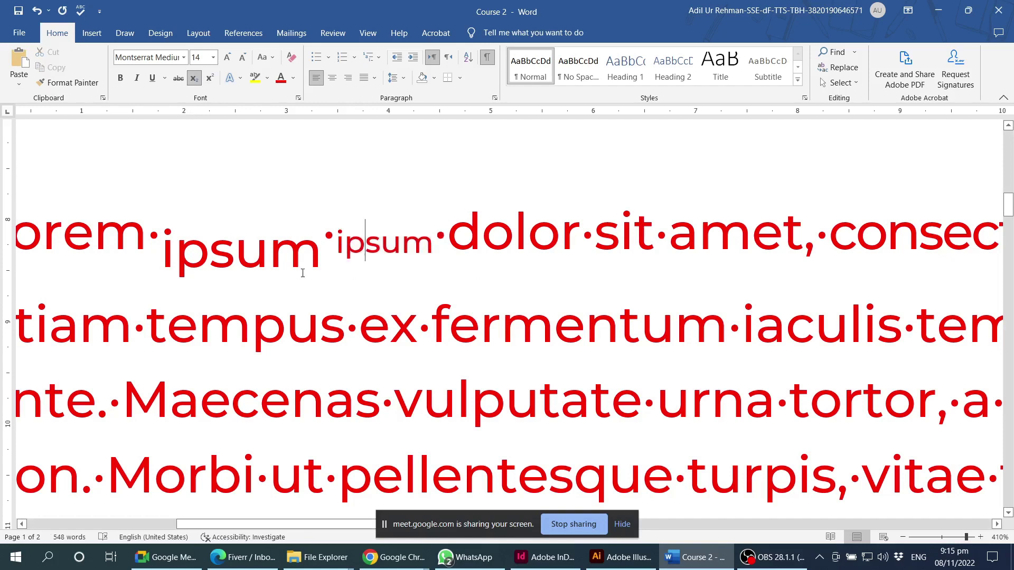
{"action": "double_click", "coordinate": [236, 246]}
{"action": "double_click", "coordinate": [371, 253]}
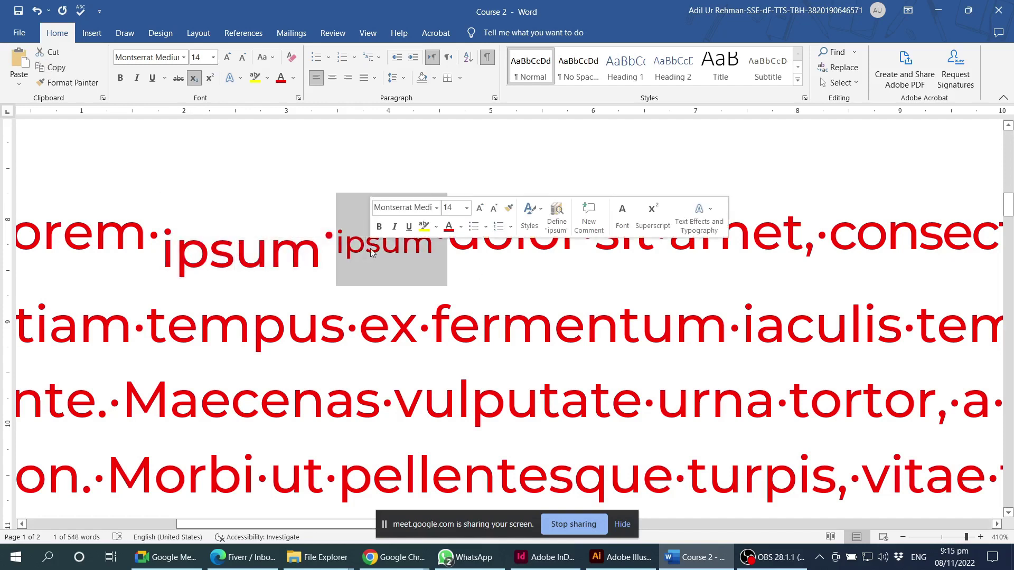
{"action": "key", "text": "ctrl+equal"}
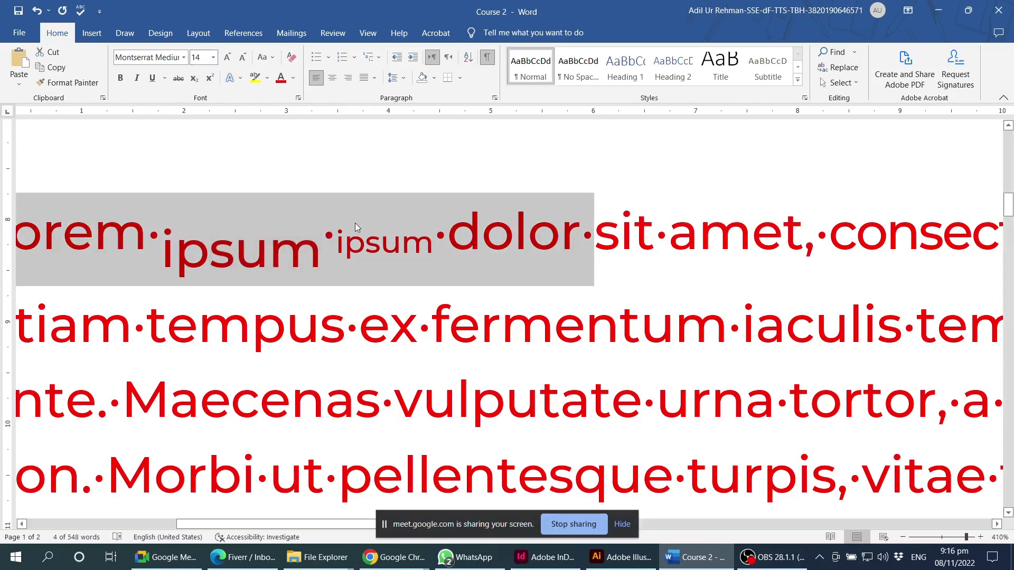
{"action": "left_click", "coordinate": [365, 245]}
{"action": "double_click", "coordinate": [341, 244]}
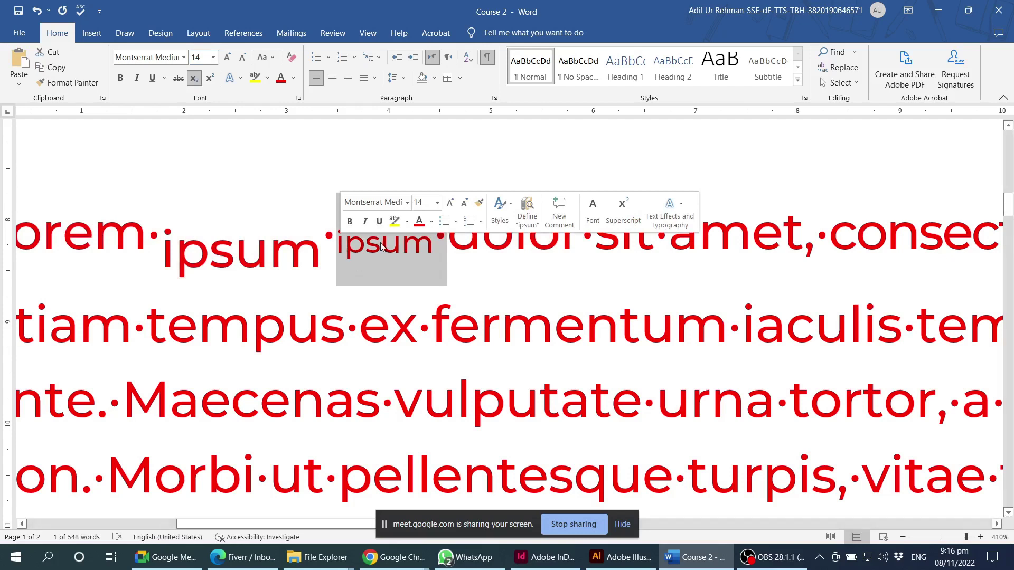
{"action": "left_click", "coordinate": [401, 244]}
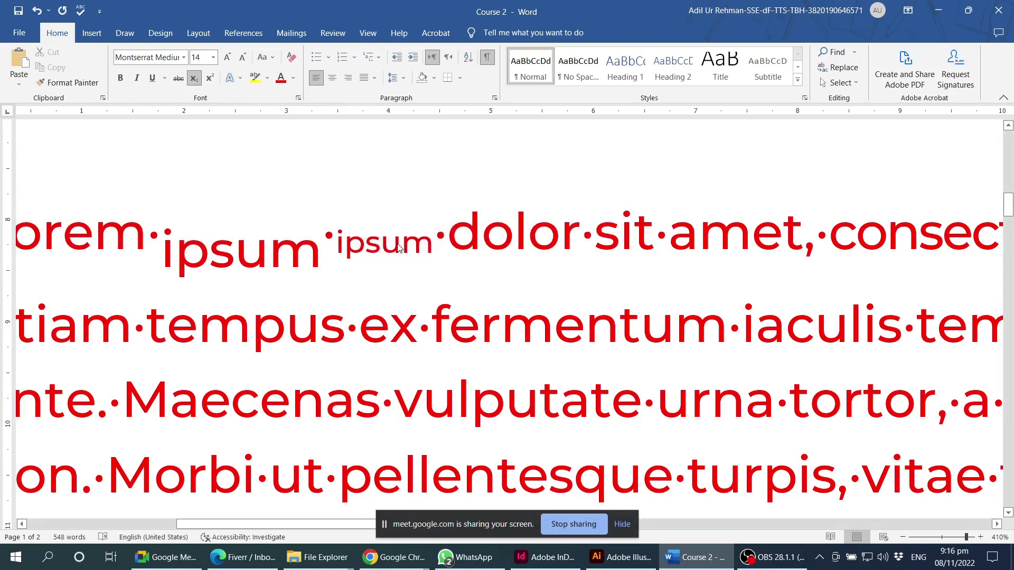
{"action": "double_click", "coordinate": [236, 257]}
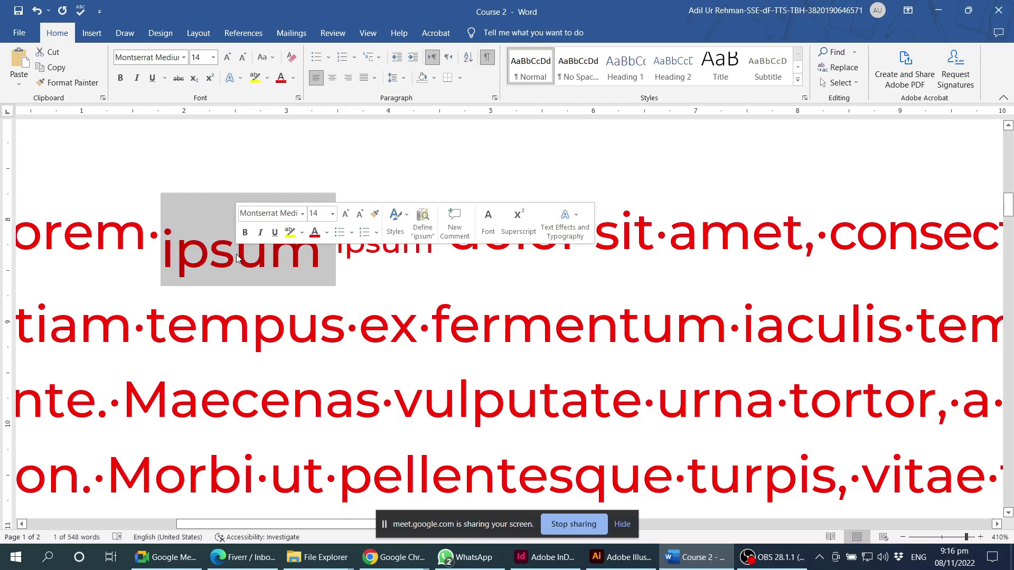
{"action": "left_click", "coordinate": [343, 249]}
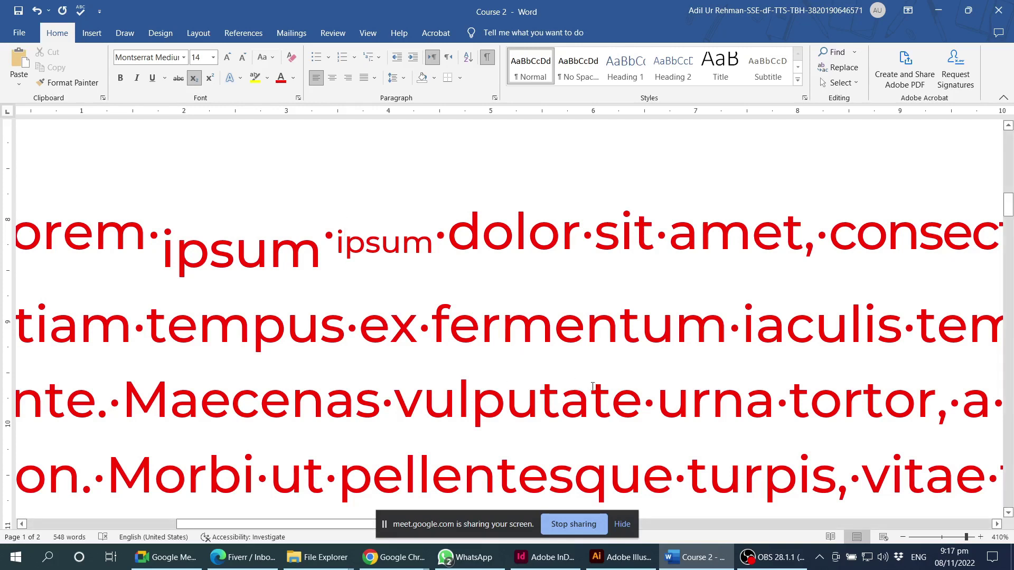
Step: Scroll down to the red Lorem ipsum paragraph and select it from start to end
{"action": "scroll", "coordinate": [558, 333], "scroll_direction": "down", "scroll_amount": 4, "text": "ctrl"}
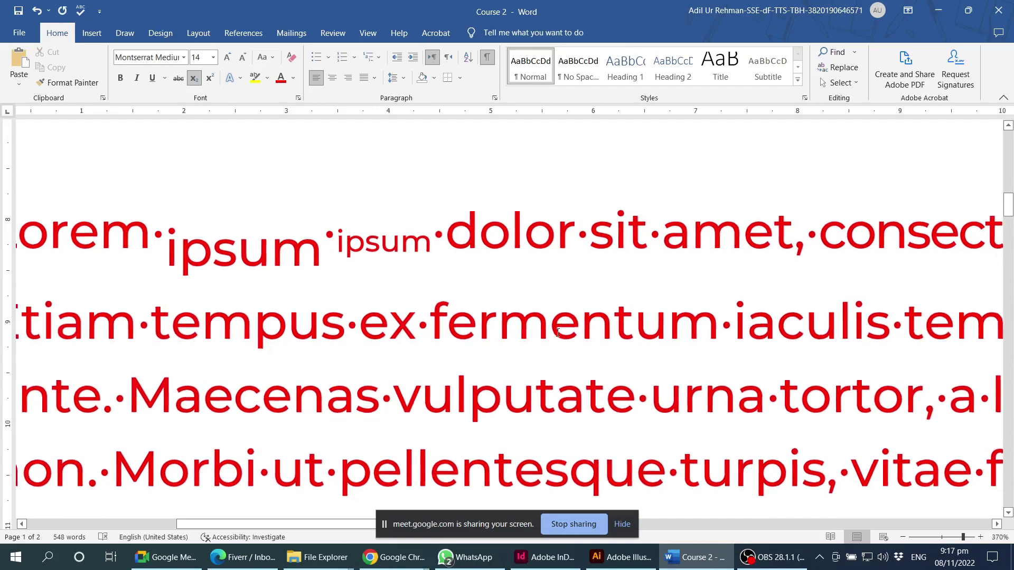
{"action": "scroll", "coordinate": [559, 332], "scroll_direction": "down", "scroll_amount": 5, "text": "ctrl"}
{"action": "scroll", "coordinate": [559, 332], "scroll_direction": "down", "scroll_amount": 6, "text": "ctrl"}
{"action": "scroll", "coordinate": [558, 333], "scroll_direction": "down", "scroll_amount": 4, "text": "ctrl"}
{"action": "scroll", "coordinate": [556, 332], "scroll_direction": "down", "scroll_amount": 3, "text": "ctrl"}
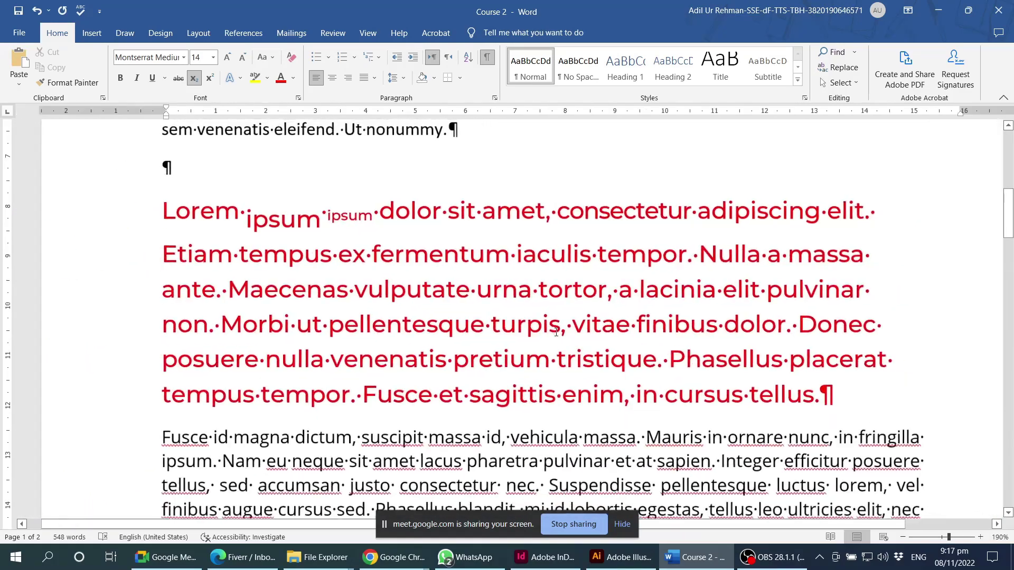
{"action": "scroll", "coordinate": [557, 333], "scroll_direction": "down", "scroll_amount": 2, "text": "ctrl"}
{"action": "scroll", "coordinate": [556, 333], "scroll_direction": "down", "scroll_amount": 3, "text": "ctrl"}
{"action": "scroll", "coordinate": [590, 340], "scroll_direction": "down", "scroll_amount": 1}
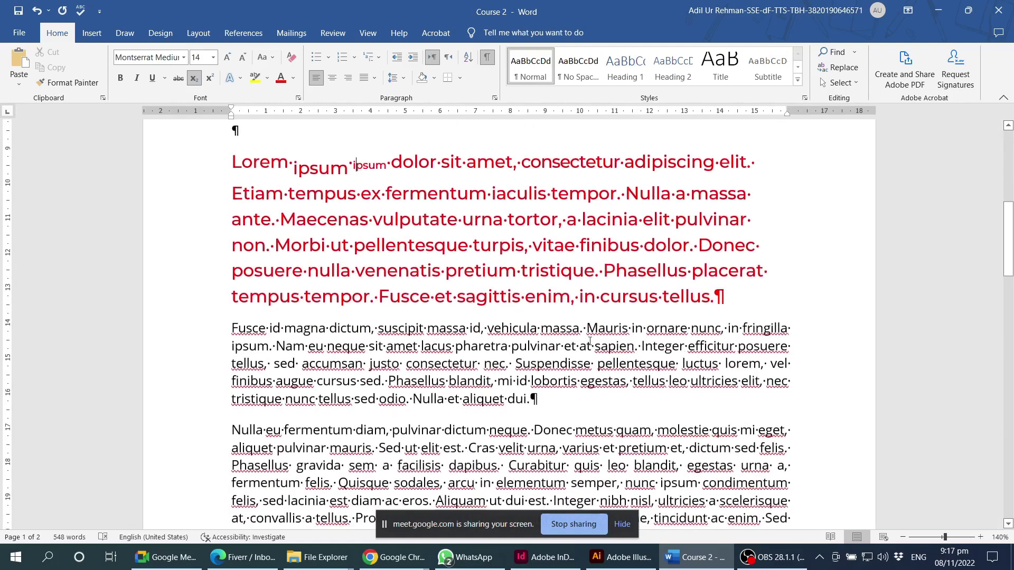
{"action": "scroll", "coordinate": [590, 341], "scroll_direction": "down", "scroll_amount": 1}
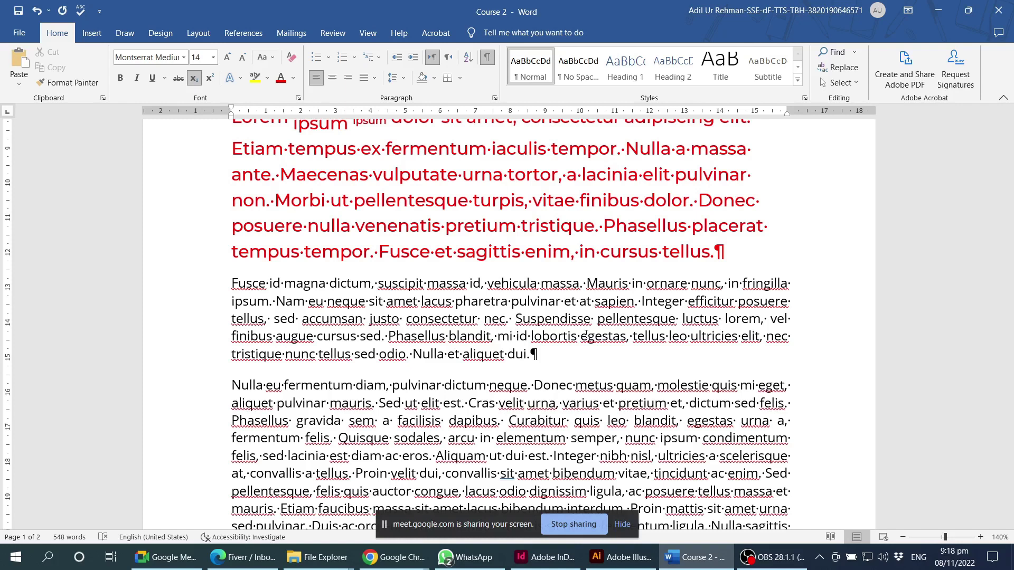
{"action": "left_click", "coordinate": [598, 319]}
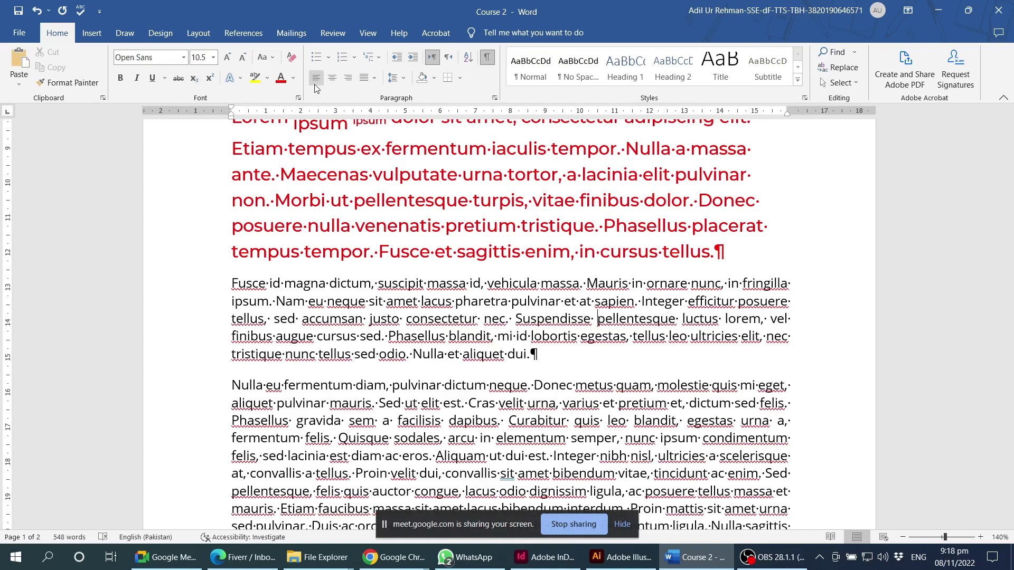
{"action": "scroll", "coordinate": [475, 264], "scroll_direction": "up", "scroll_amount": 2}
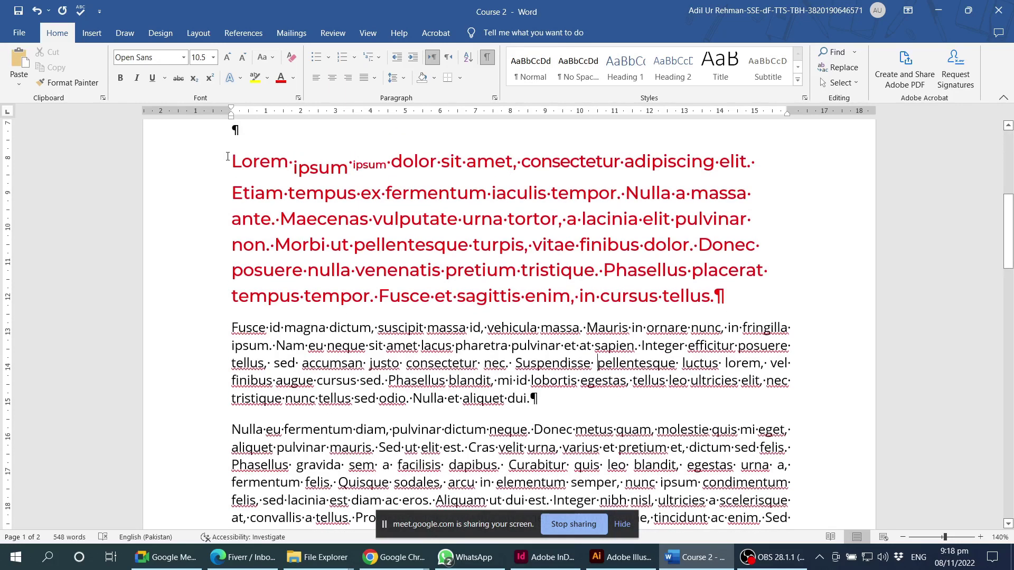
{"action": "left_click_drag", "start_coordinate": [233, 161], "coordinate": [745, 299]}
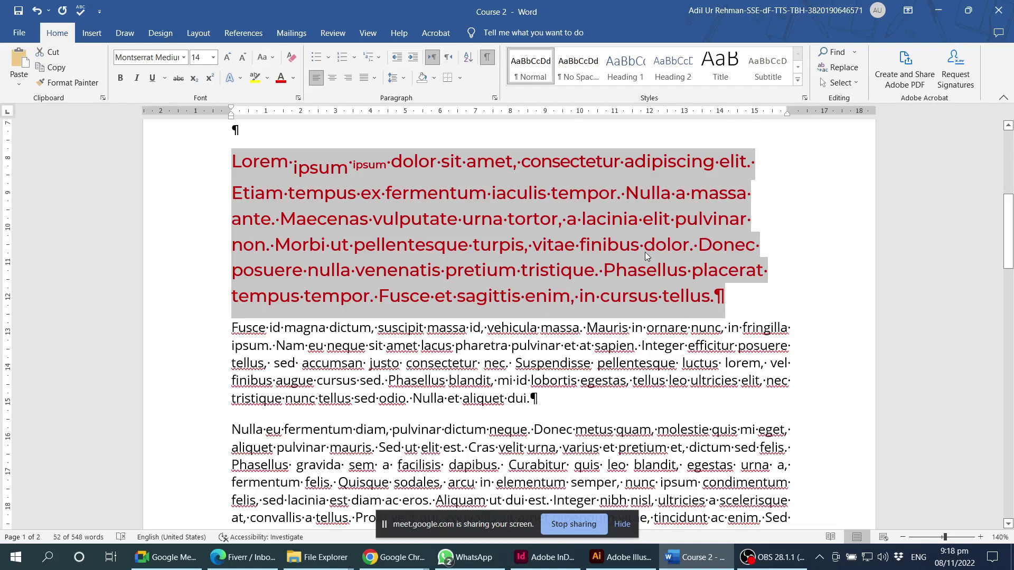
Step: Copy the red Lorem paragraph, paste a trial duplicate after it, then delete that duplicate
{"action": "key", "text": "ctrl+c"}
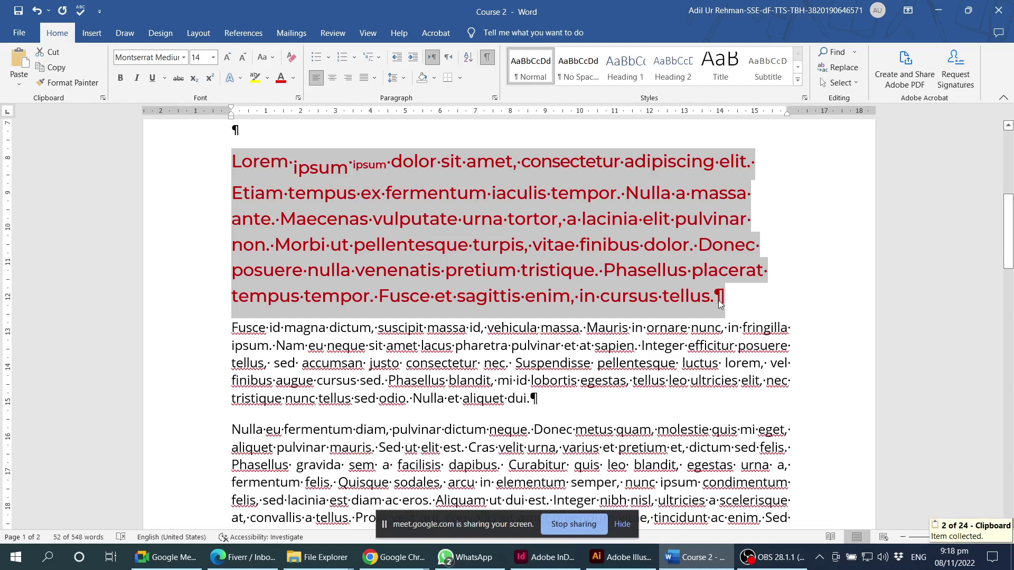
{"action": "left_click", "coordinate": [721, 299]}
{"action": "key", "text": "ctrl+v"}
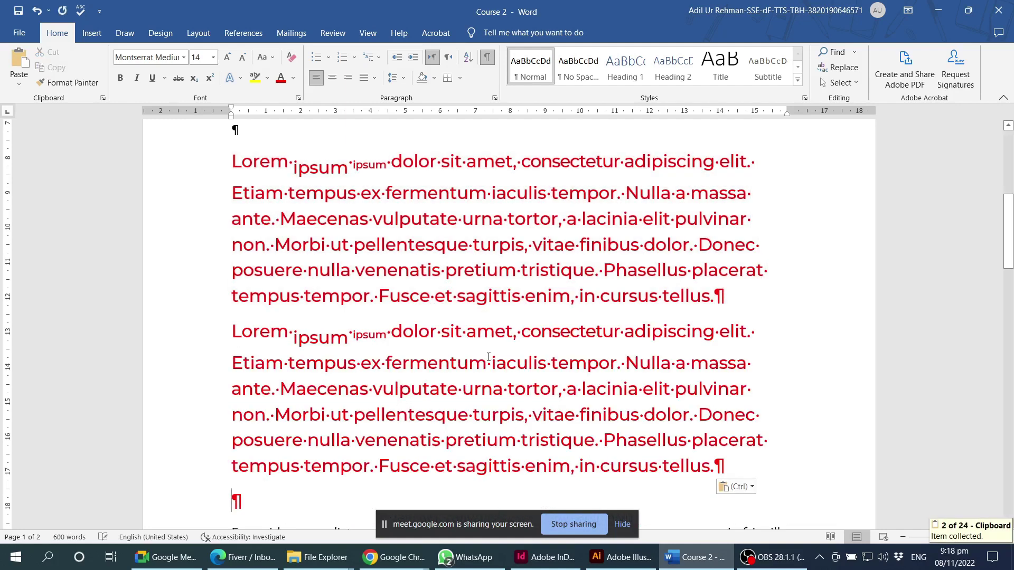
{"action": "scroll", "coordinate": [495, 319], "scroll_direction": "down", "scroll_amount": 2}
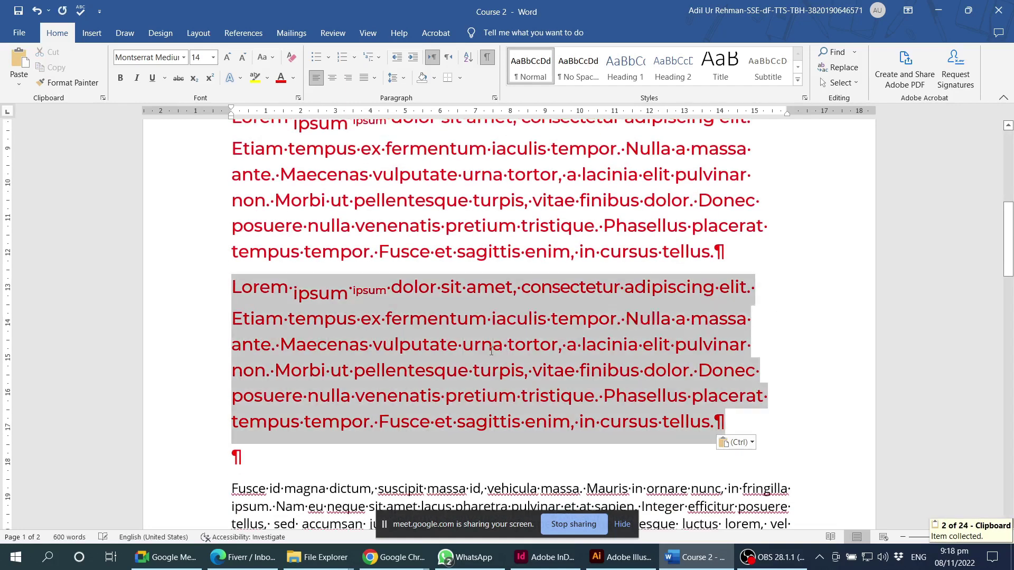
{"action": "triple_click", "coordinate": [494, 343]}
{"action": "key", "text": "Delete"}
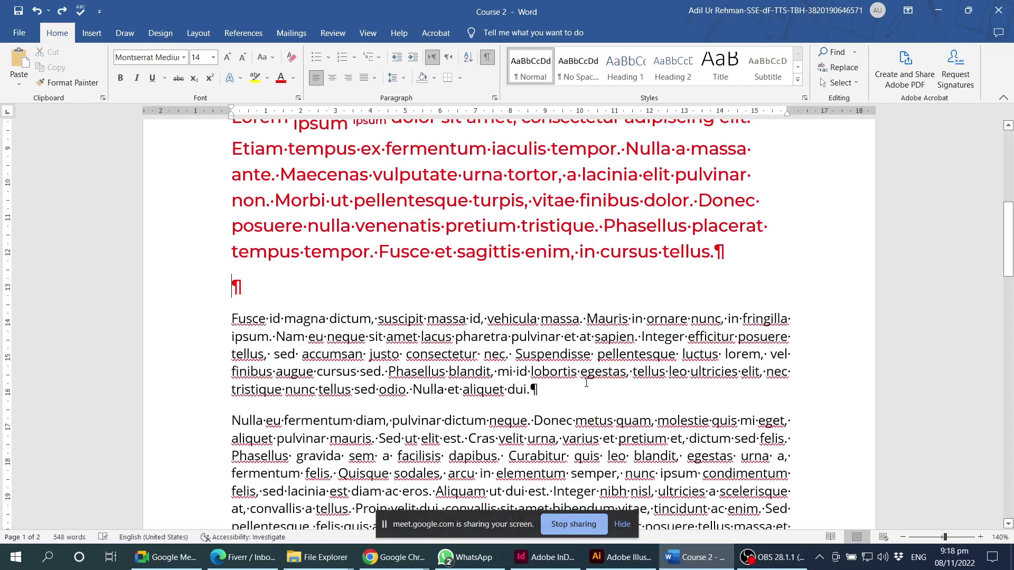
{"action": "scroll", "coordinate": [590, 275], "scroll_direction": "up", "scroll_amount": 2}
{"action": "scroll", "coordinate": [590, 275], "scroll_direction": "up", "scroll_amount": 2}
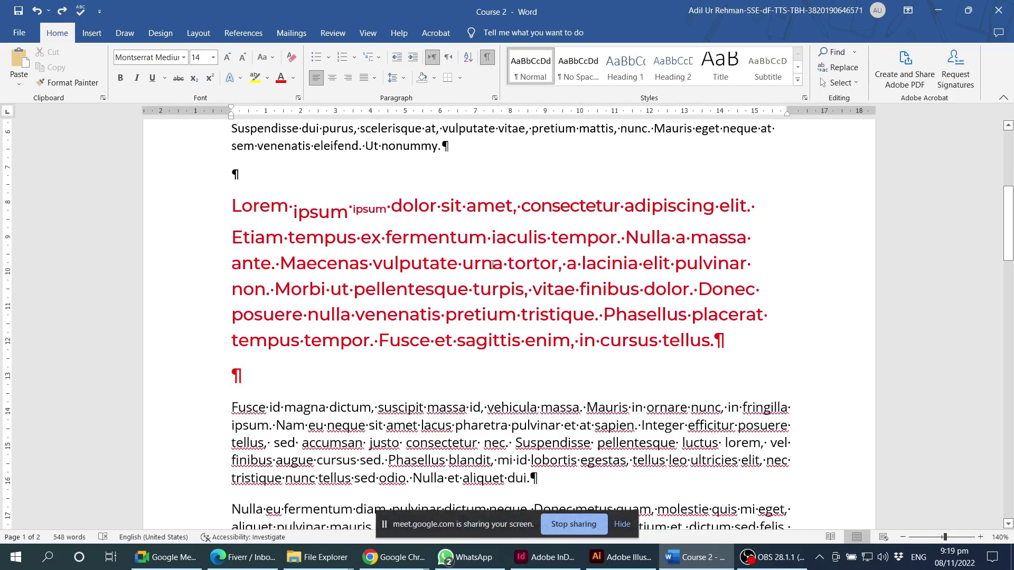
Step: Select the whole red Lorem paragraph, dismissing the context menu unused
{"action": "triple_click", "coordinate": [493, 262]}
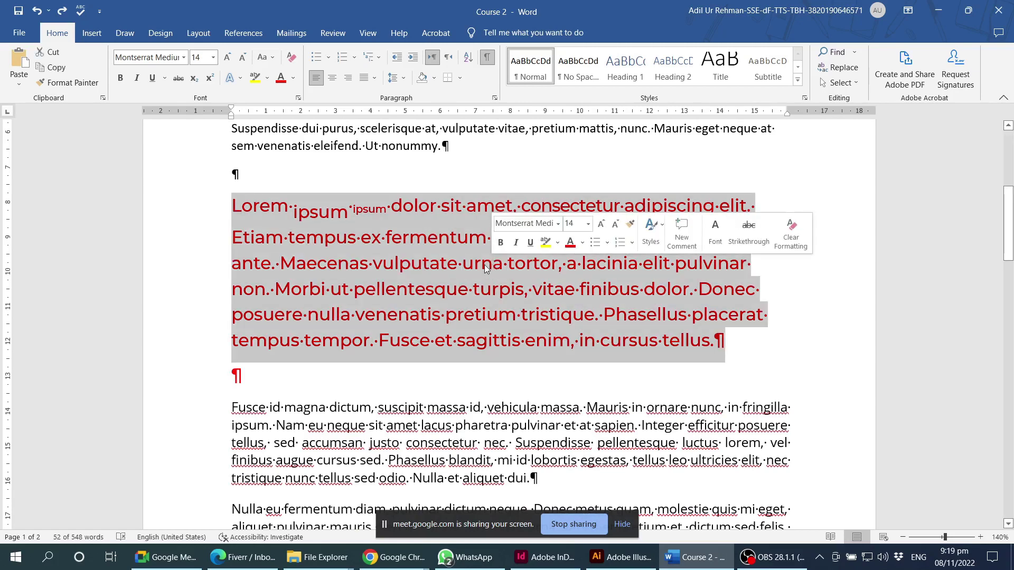
{"action": "right_click", "coordinate": [496, 264]}
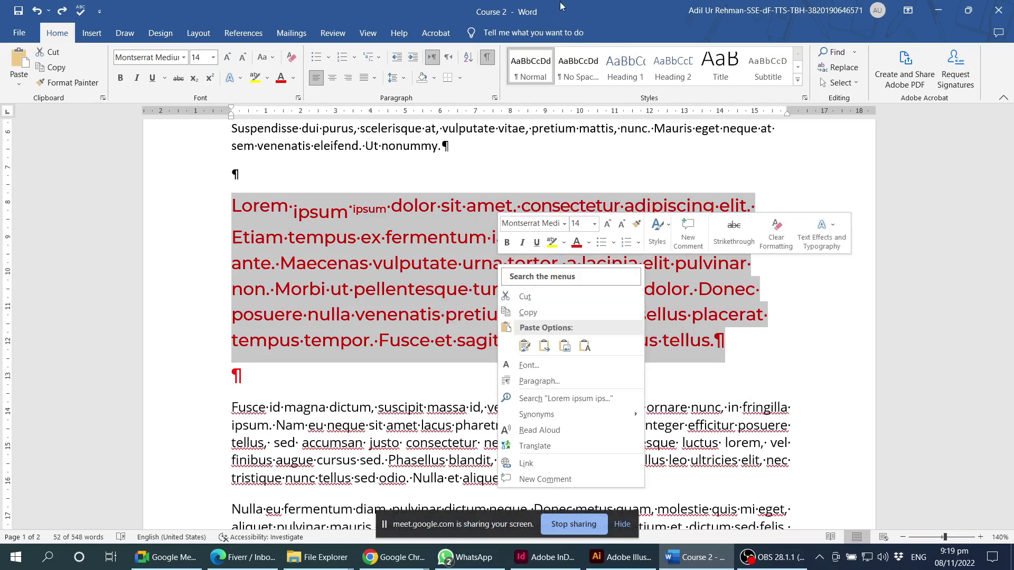
{"action": "key", "text": "Escape"}
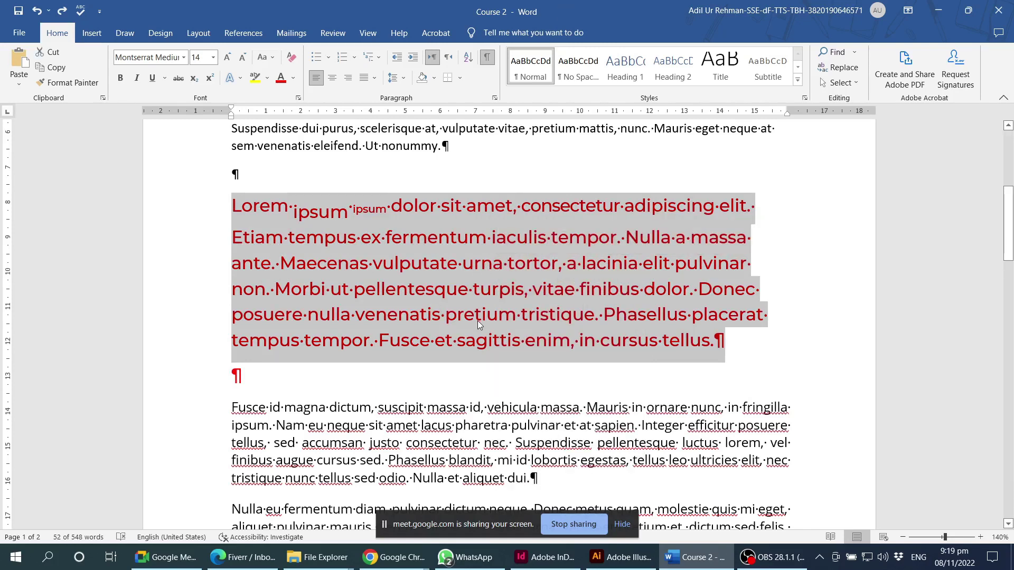
{"action": "triple_click", "coordinate": [477, 248]}
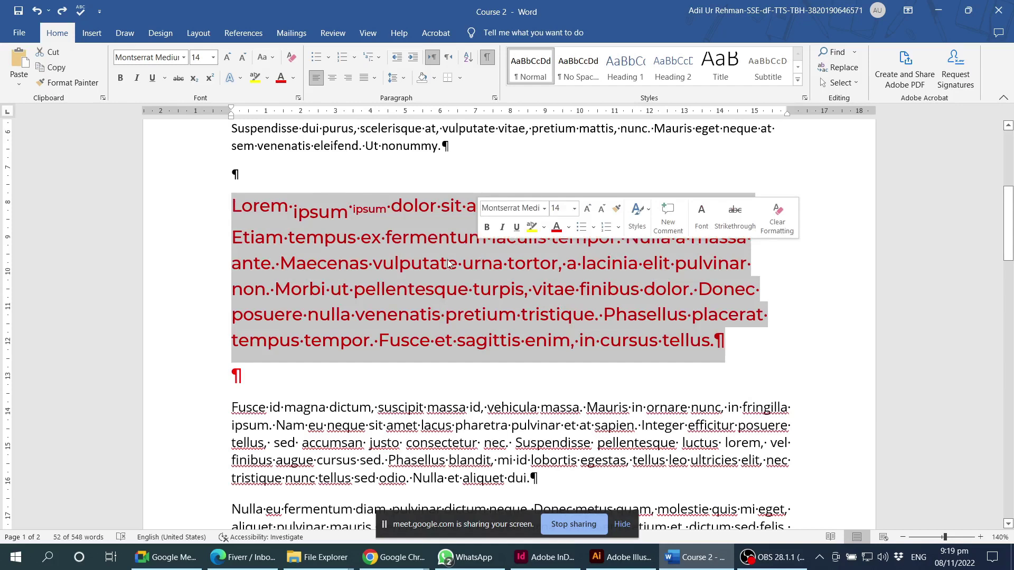
Step: Drag the red paragraph down and drop it before the 'Nulla eu fermentum' paragraph
{"action": "mouse_move", "coordinate": [456, 241]}
{"action": "left_mouse_down"}
{"action": "mouse_move", "coordinate": [232, 525]}
{"action": "mouse_move", "coordinate": [235, 460]}
{"action": "left_mouse_up"}
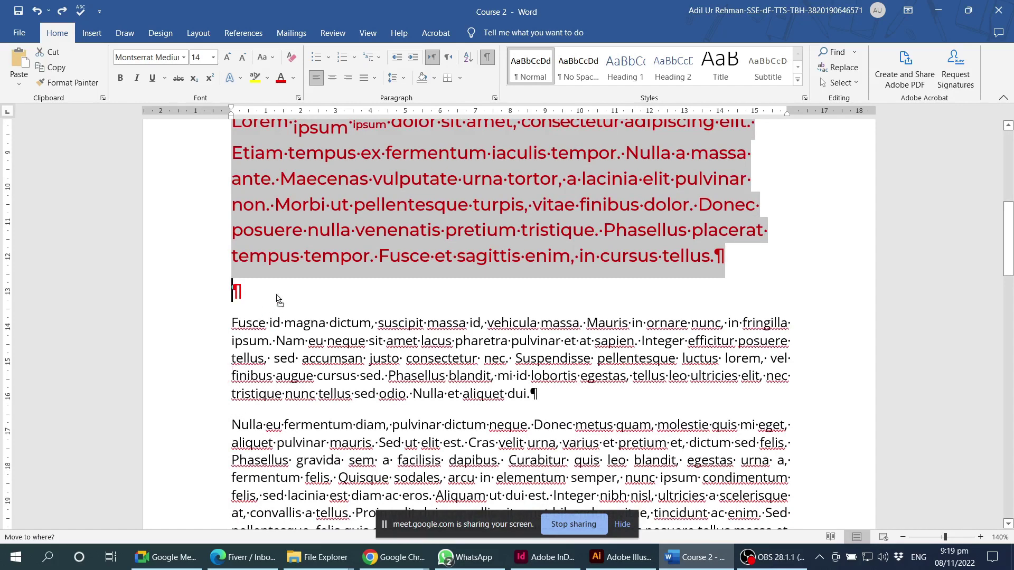
{"action": "mouse_move", "coordinate": [235, 460]}
{"action": "left_mouse_down"}
{"action": "mouse_move", "coordinate": [447, 316]}
{"action": "mouse_move", "coordinate": [248, 297]}
{"action": "left_mouse_up"}
{"action": "left_click_drag", "start_coordinate": [248, 297], "coordinate": [238, 423]}
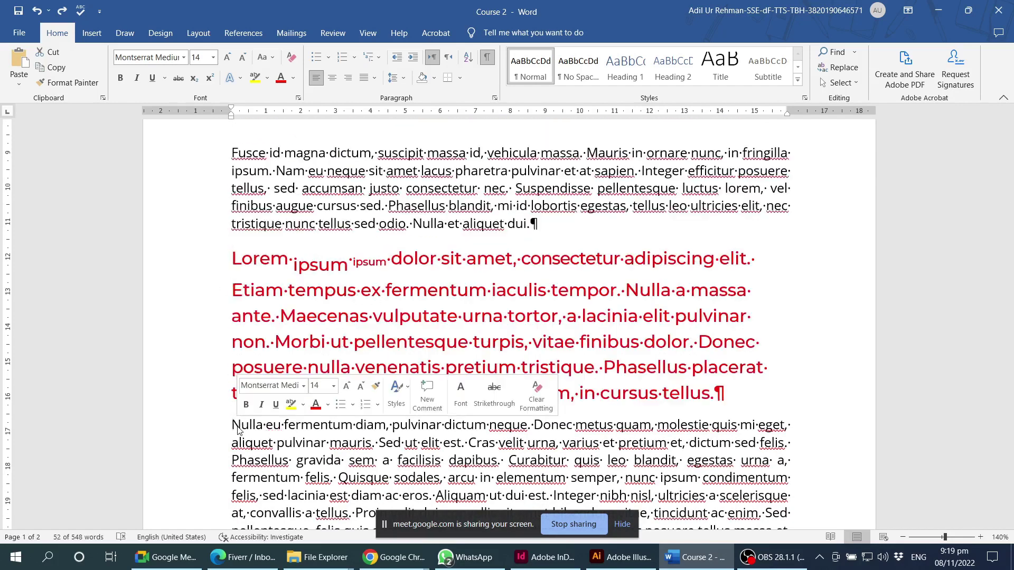
{"action": "scroll", "coordinate": [716, 353], "scroll_direction": "up", "scroll_amount": 1}
{"action": "scroll", "coordinate": [716, 353], "scroll_direction": "up", "scroll_amount": 1}
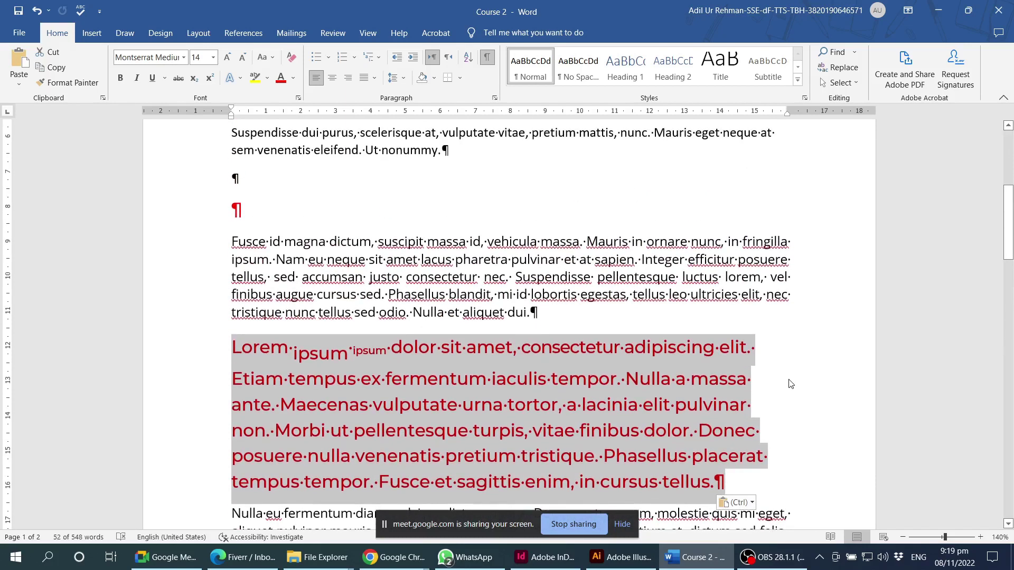
{"action": "scroll", "coordinate": [716, 353], "scroll_direction": "down", "scroll_amount": 1}
{"action": "scroll", "coordinate": [715, 352], "scroll_direction": "down", "scroll_amount": 2}
{"action": "scroll", "coordinate": [713, 353], "scroll_direction": "up", "scroll_amount": 1}
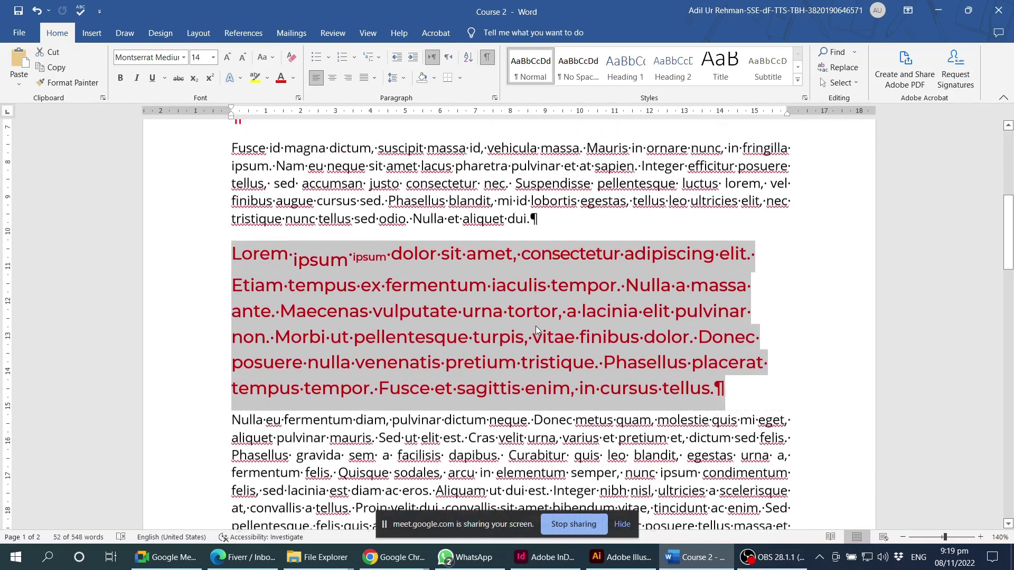
{"action": "scroll", "coordinate": [710, 354], "scroll_direction": "up", "scroll_amount": 2}
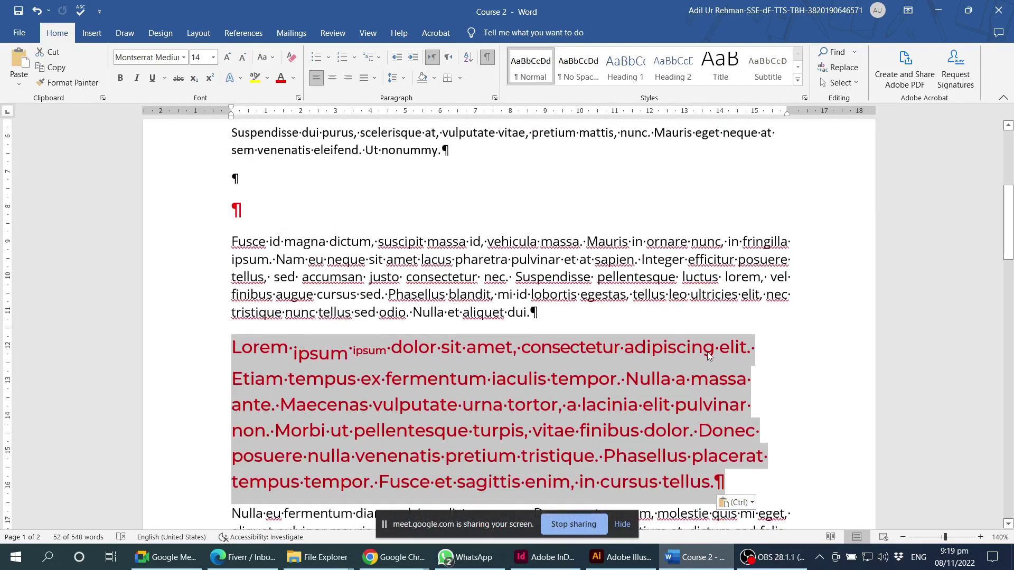
Step: Paste a second copy of the red paragraph on a new line after the moved one
{"action": "left_click", "coordinate": [255, 213]}
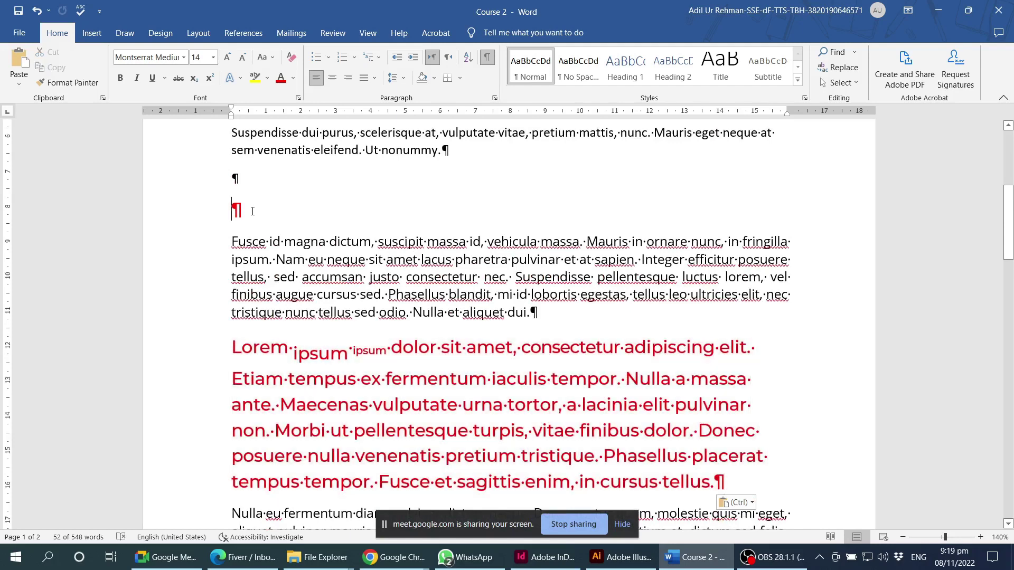
{"action": "scroll", "coordinate": [363, 338], "scroll_direction": "down", "scroll_amount": 3}
{"action": "key", "text": "ctrl+v"}
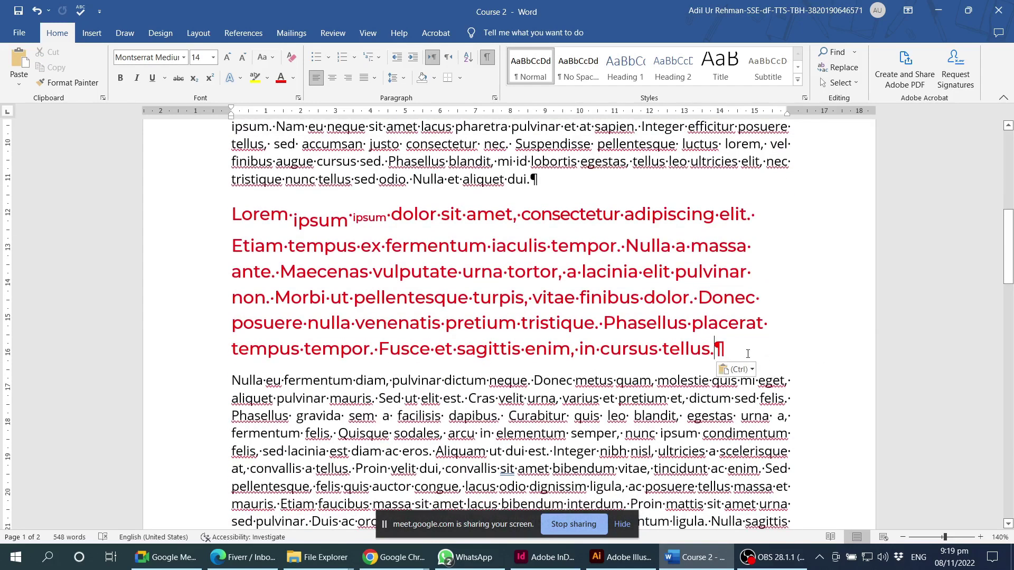
{"action": "key", "text": "Return"}
{"action": "key", "text": "ctrl+v"}
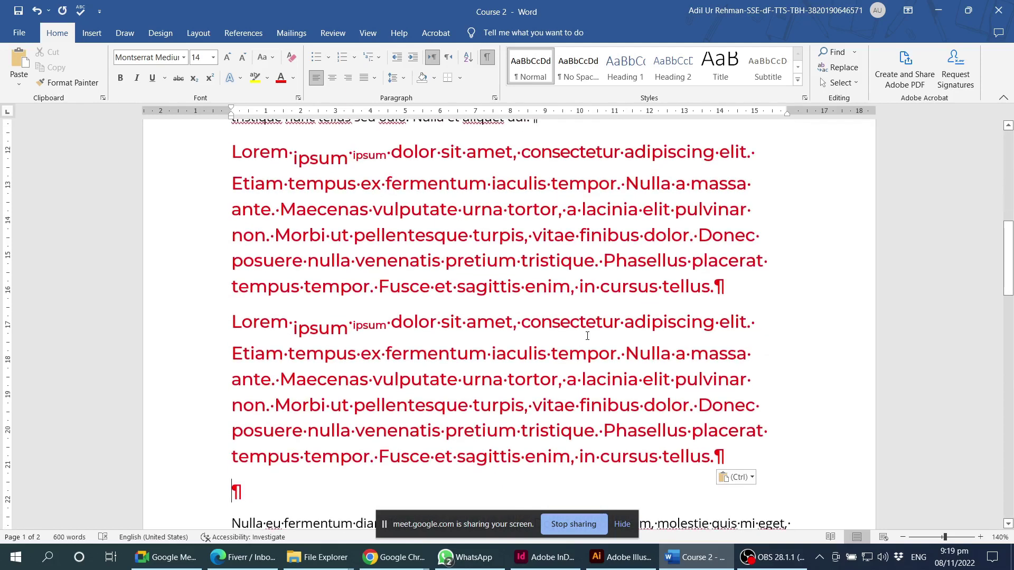
Step: Center the second red paragraph and the empty red line beneath it
{"action": "scroll", "coordinate": [560, 329], "scroll_direction": "down", "scroll_amount": 1}
{"action": "triple_click", "coordinate": [516, 361]}
{"action": "key", "text": "ctrl+c"}
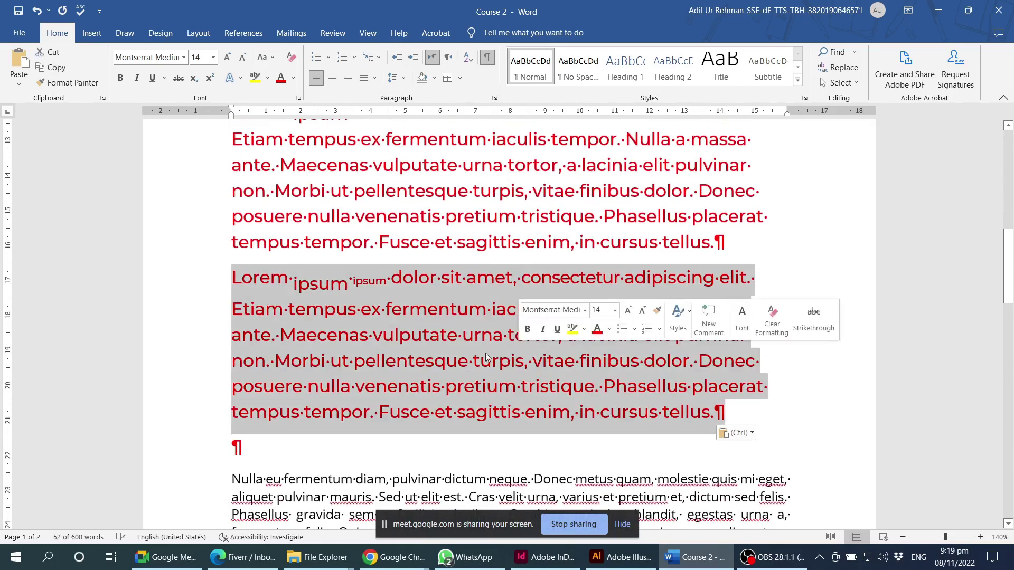
{"action": "left_click", "coordinate": [332, 79]}
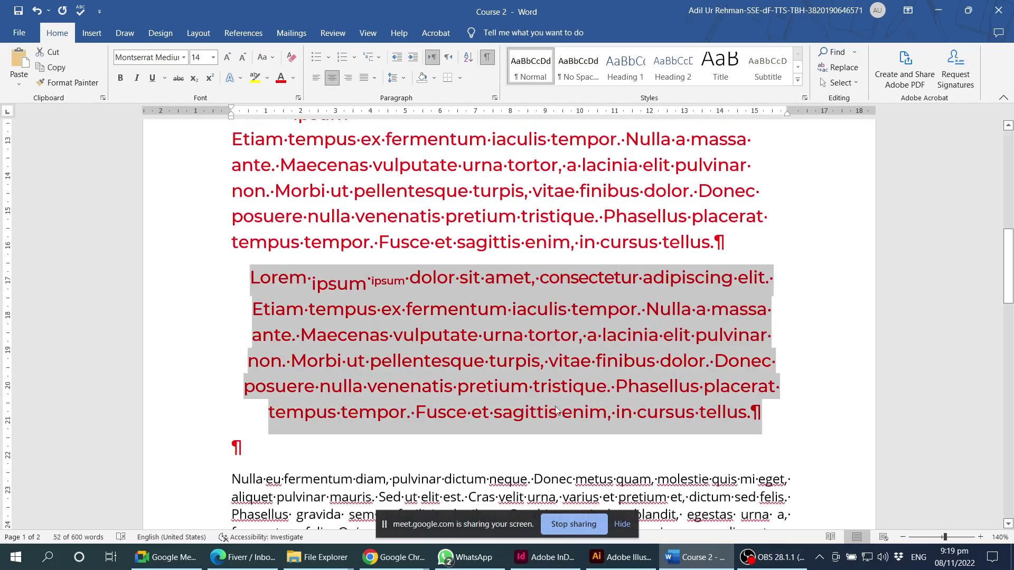
{"action": "left_click", "coordinate": [664, 315]}
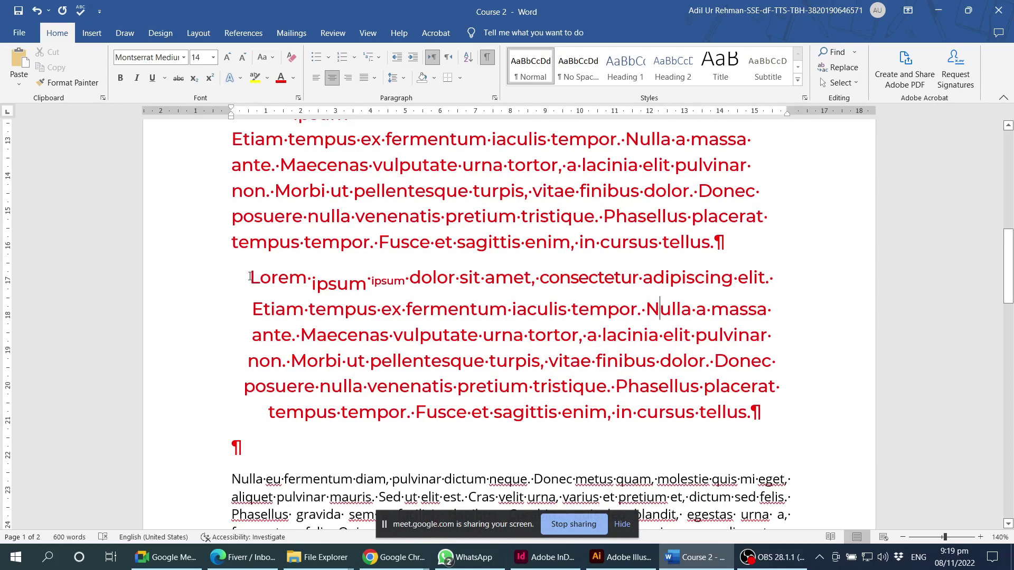
{"action": "mouse_move", "coordinate": [249, 278]}
{"action": "left_mouse_down"}
{"action": "mouse_move", "coordinate": [519, 395]}
{"action": "mouse_move", "coordinate": [764, 423]}
{"action": "left_mouse_up"}
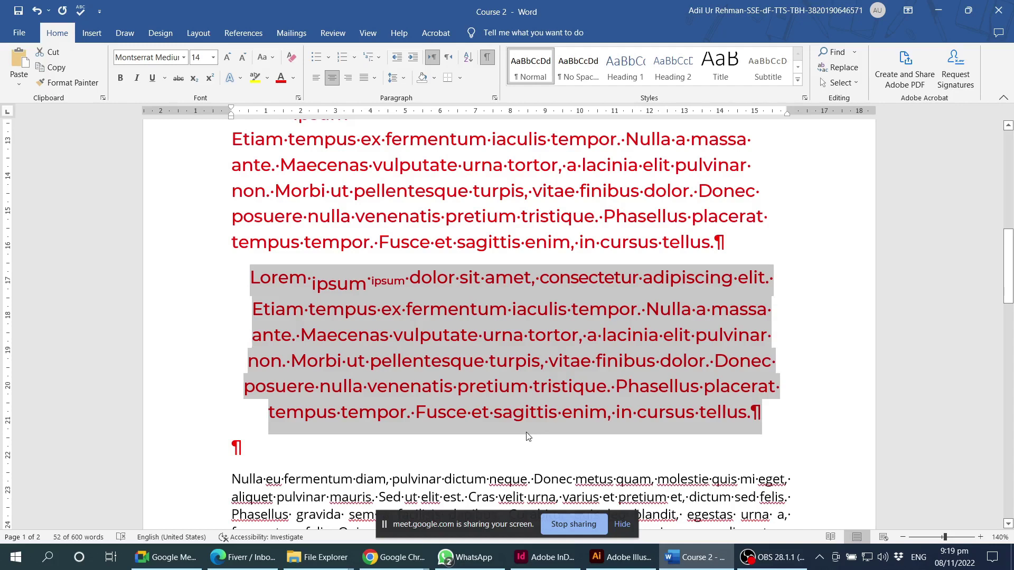
{"action": "left_click", "coordinate": [282, 449]}
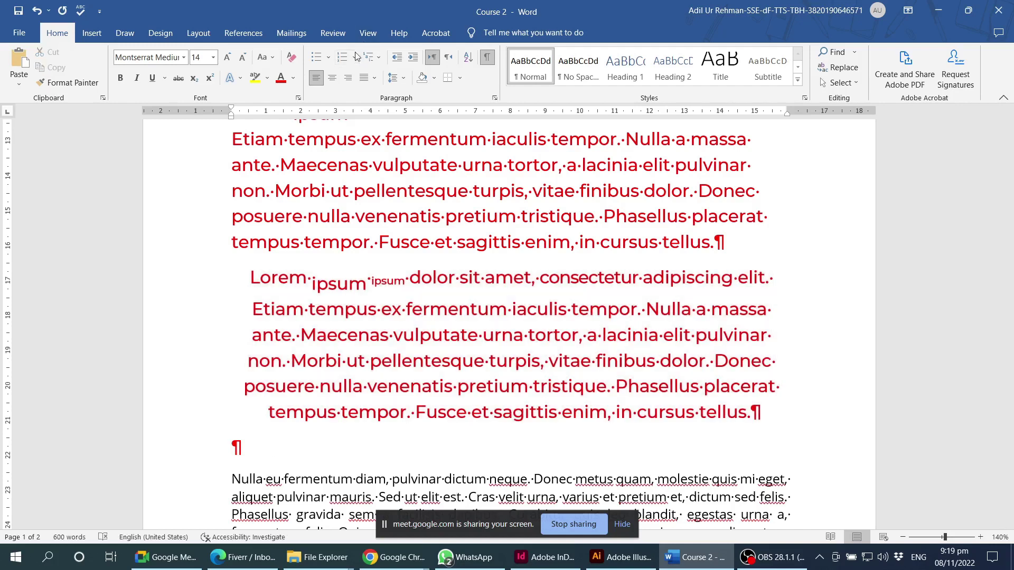
{"action": "left_click", "coordinate": [333, 78]}
Step: Type 'lorem Ipsum doler smit' on the centered red line and select the word Ipsum
{"action": "scroll", "coordinate": [620, 372], "scroll_direction": "down", "scroll_amount": 1}
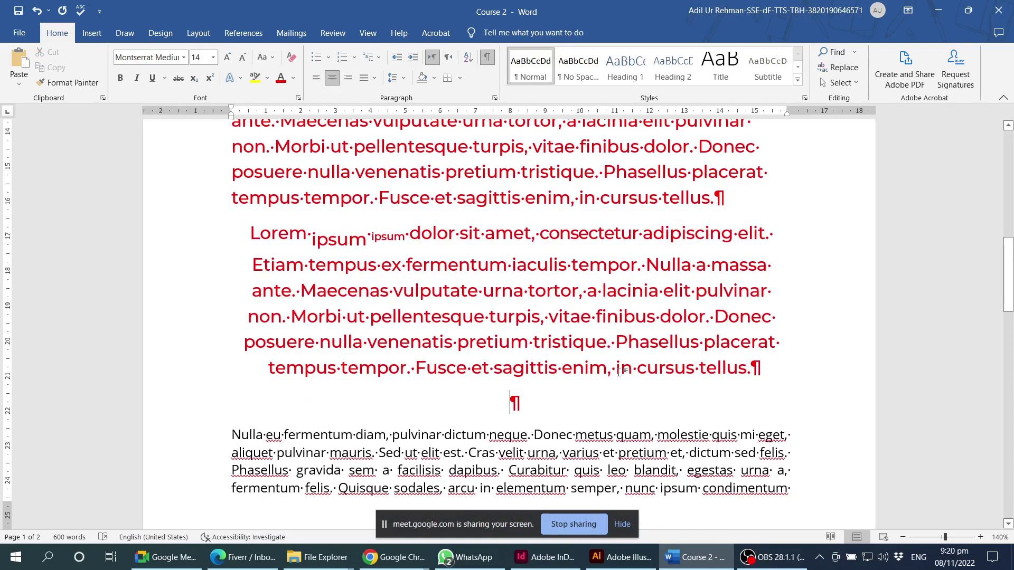
{"action": "scroll", "coordinate": [619, 372], "scroll_direction": "down", "scroll_amount": 1}
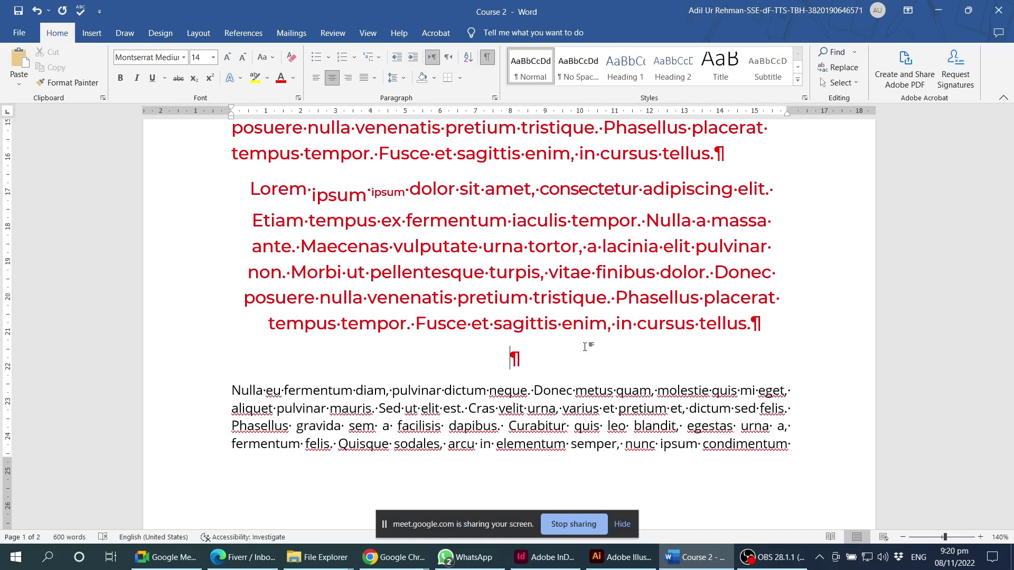
{"action": "type", "text": "lore"}
{"action": "type", "text": "m I"}
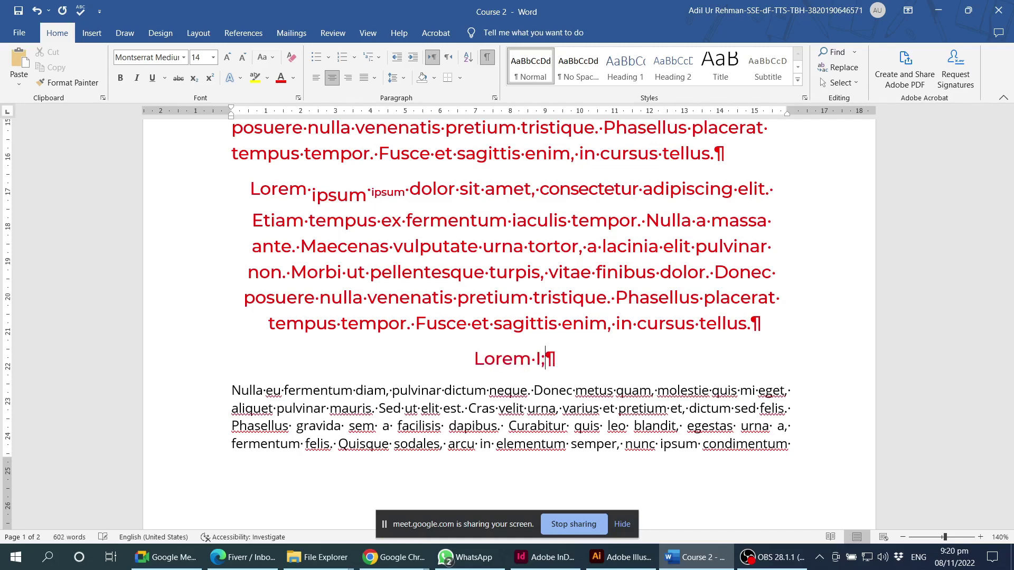
{"action": "type", "text": "psum "}
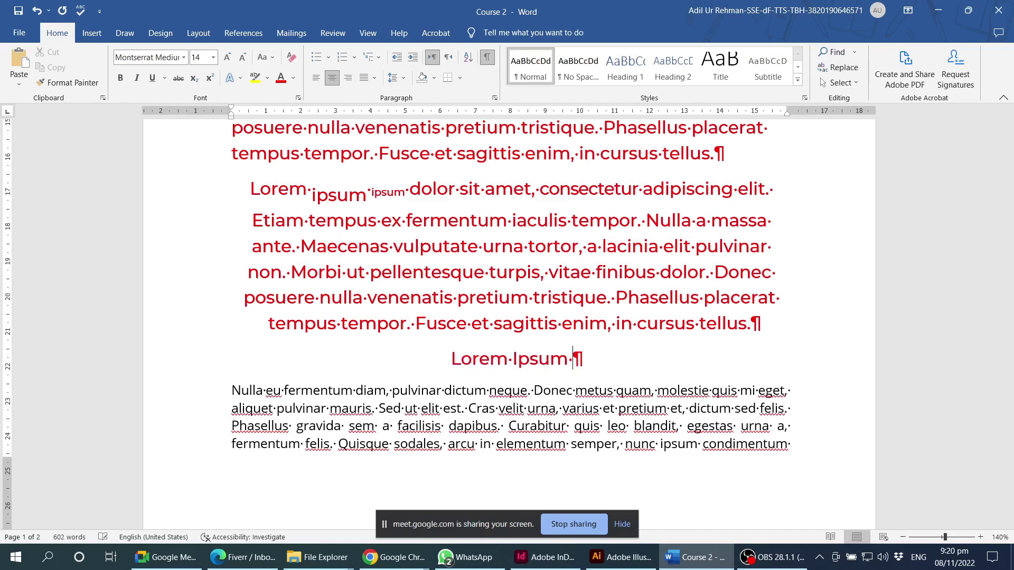
{"action": "type", "text": "doler smi"}
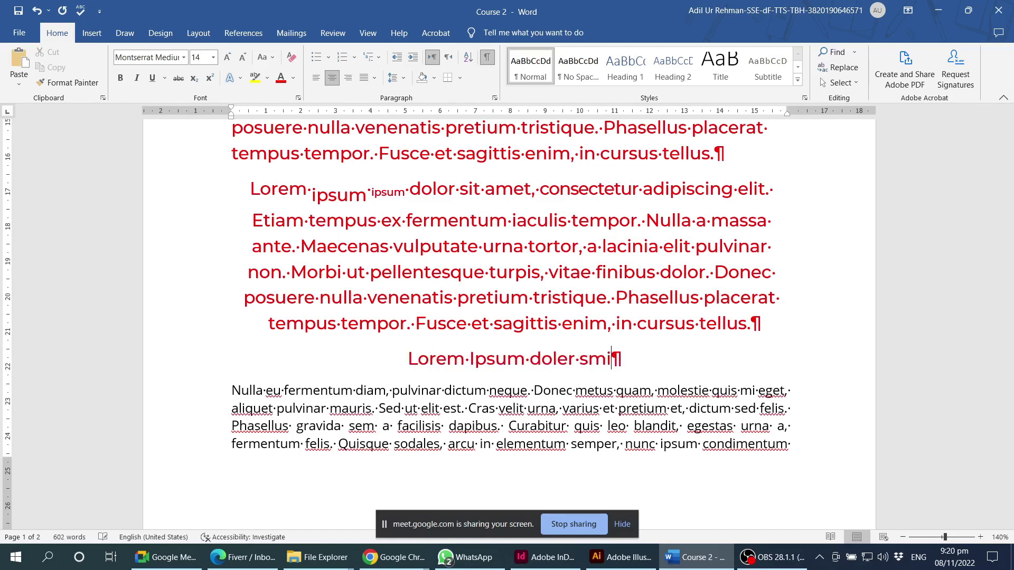
{"action": "type", "text": "t"}
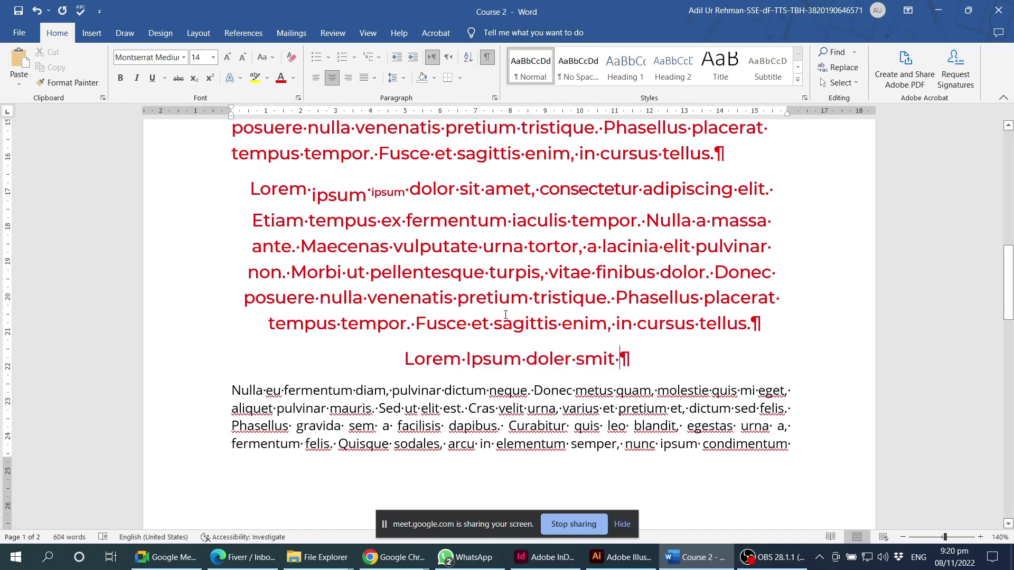
{"action": "left_click", "coordinate": [505, 360]}
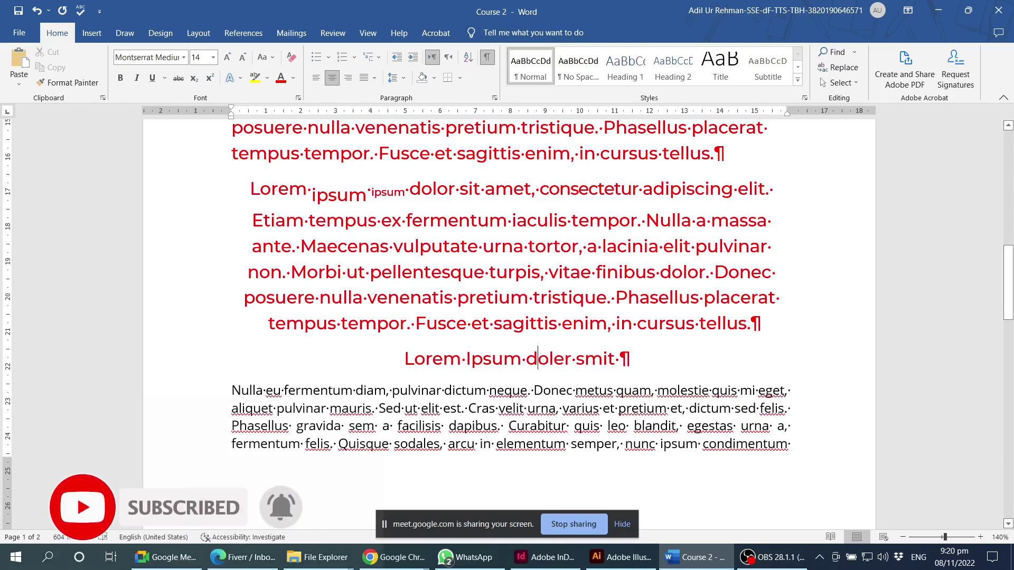
{"action": "double_click", "coordinate": [494, 359]}
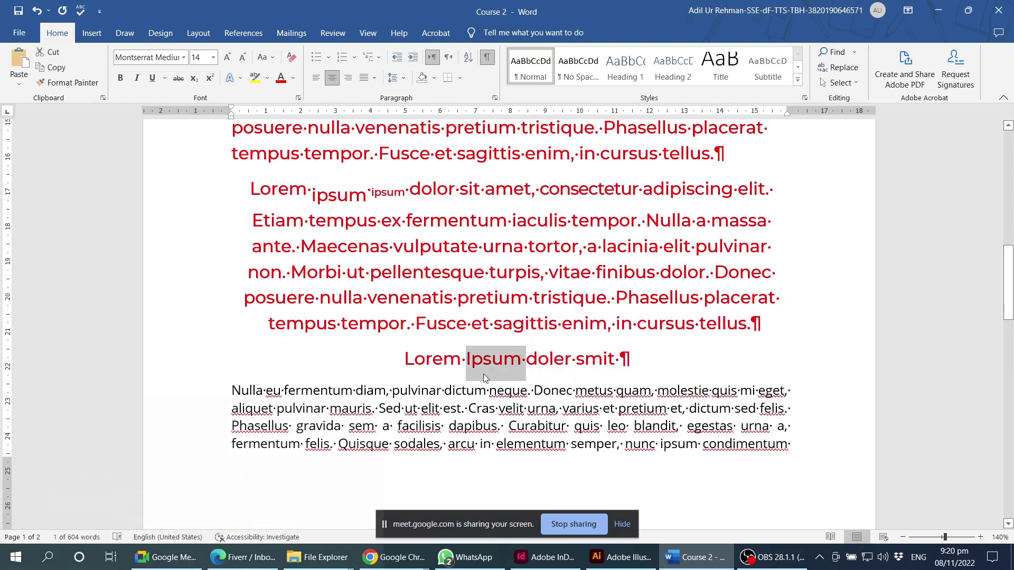
Step: Replace the 'Lorem Ipsum doler smit' line with the copied red paragraph and remove stray empty lines
{"action": "triple_click", "coordinate": [549, 364]}
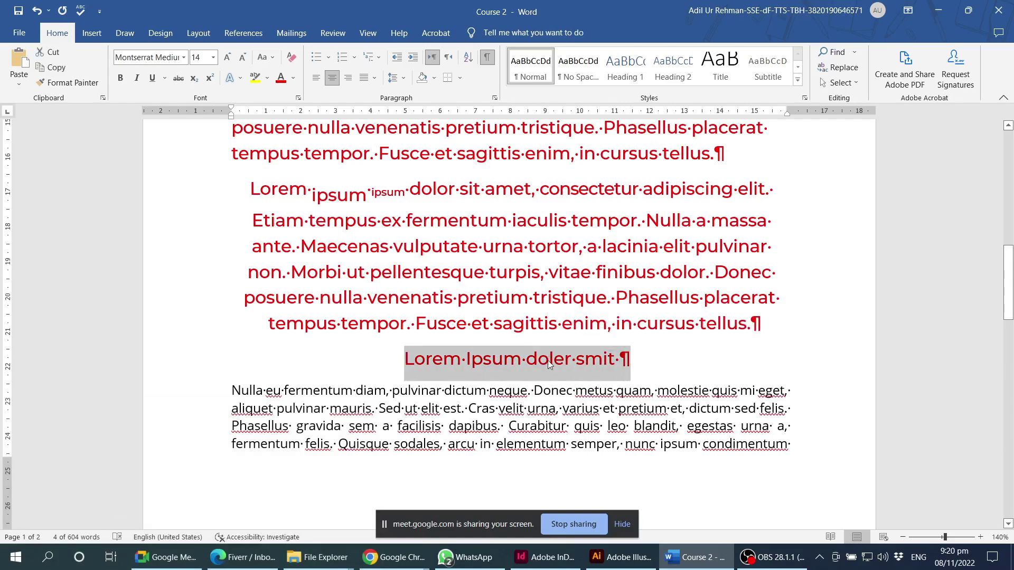
{"action": "key", "text": "ctrl+v"}
{"action": "scroll", "coordinate": [540, 428], "scroll_direction": "up", "scroll_amount": 5}
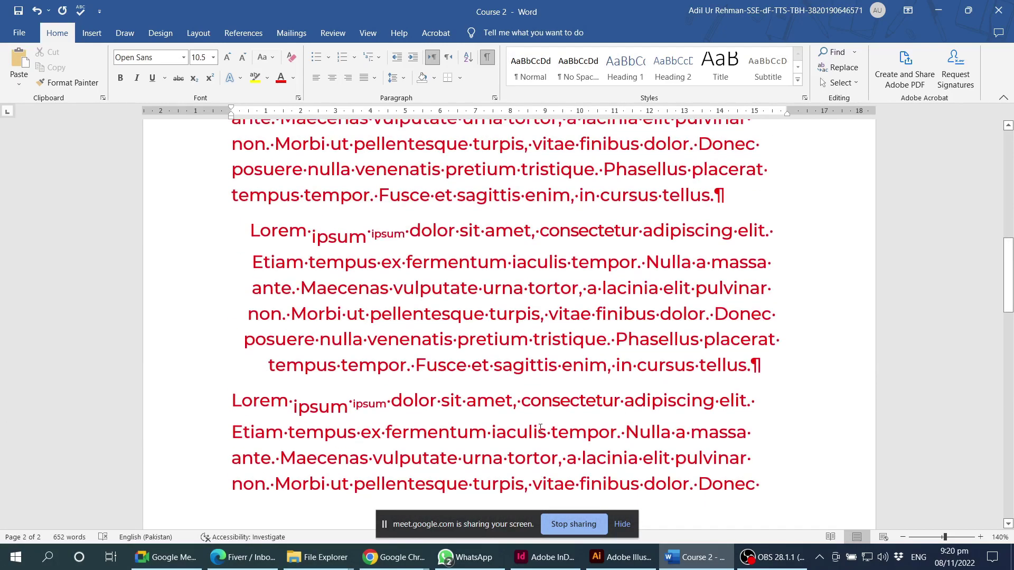
{"action": "scroll", "coordinate": [540, 428], "scroll_direction": "up", "scroll_amount": 5}
{"action": "scroll", "coordinate": [475, 370], "scroll_direction": "up", "scroll_amount": 5}
{"action": "scroll", "coordinate": [370, 317], "scroll_direction": "up", "scroll_amount": 4}
{"action": "left_click", "coordinate": [331, 284]}
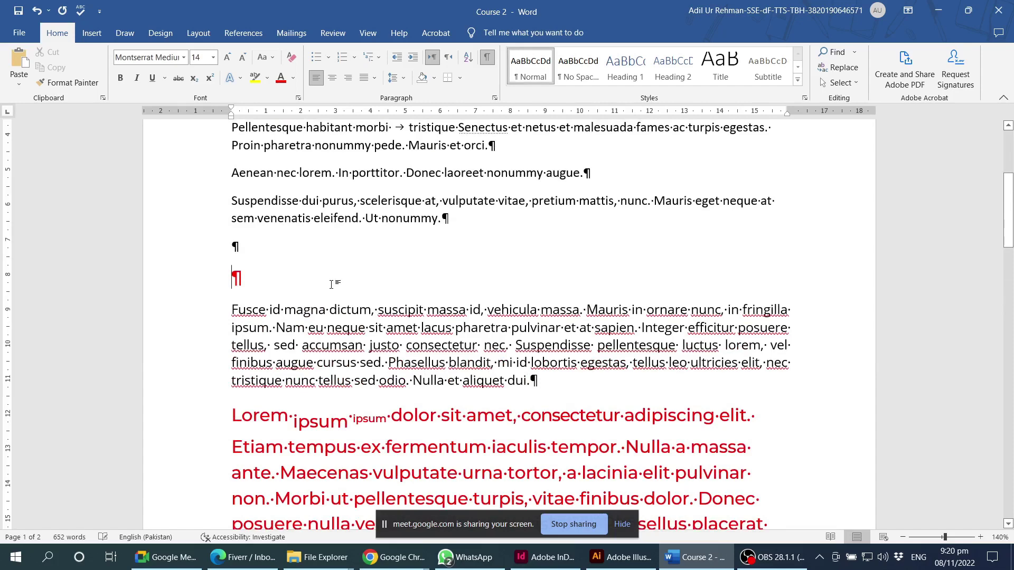
{"action": "key", "text": "BackSpace"}
{"action": "key", "text": "BackSpace"}
Step: Right-align the newly pasted red Lorem paragraph
{"action": "scroll", "coordinate": [507, 270], "scroll_direction": "down", "scroll_amount": 1}
{"action": "scroll", "coordinate": [507, 270], "scroll_direction": "down", "scroll_amount": 3}
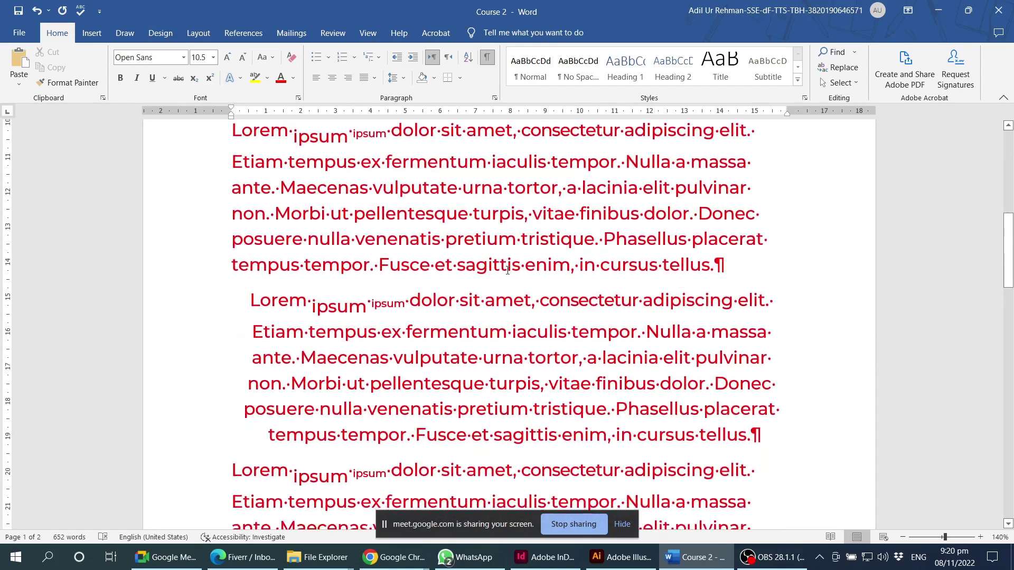
{"action": "scroll", "coordinate": [508, 270], "scroll_direction": "down", "scroll_amount": 3}
{"action": "triple_click", "coordinate": [490, 407]}
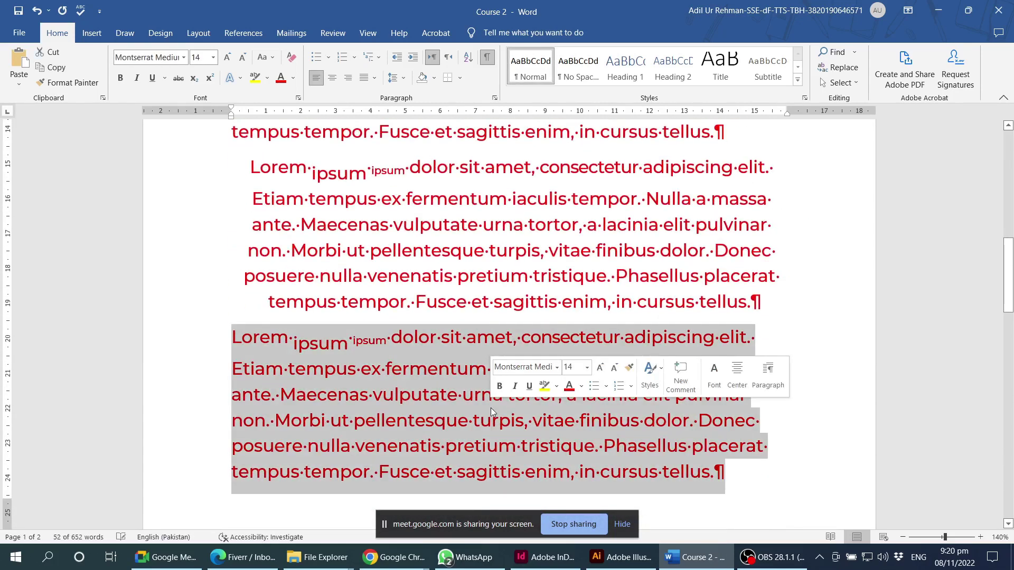
{"action": "left_click", "coordinate": [349, 78]}
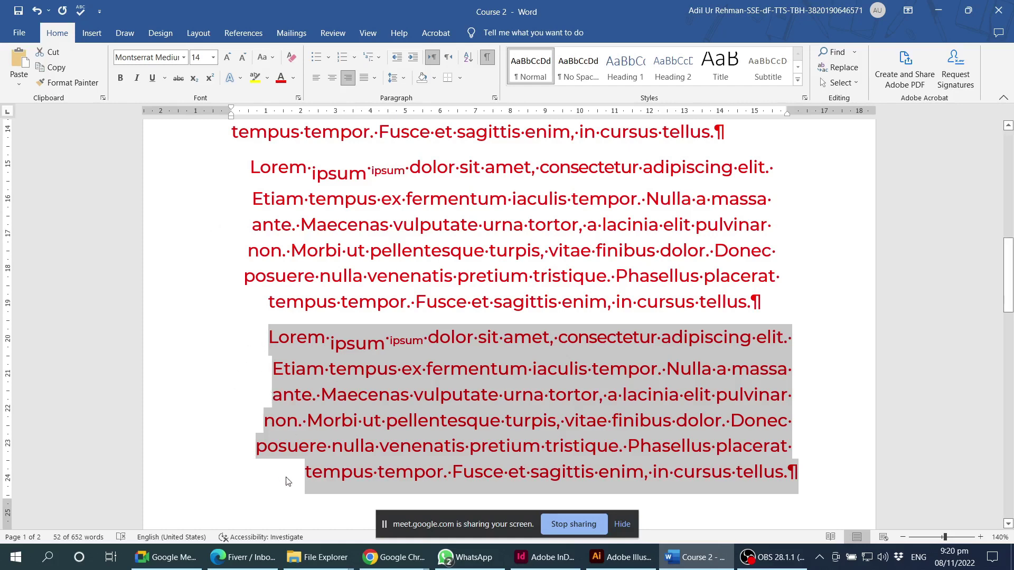
{"action": "scroll", "coordinate": [310, 477], "scroll_direction": "down", "scroll_amount": 1}
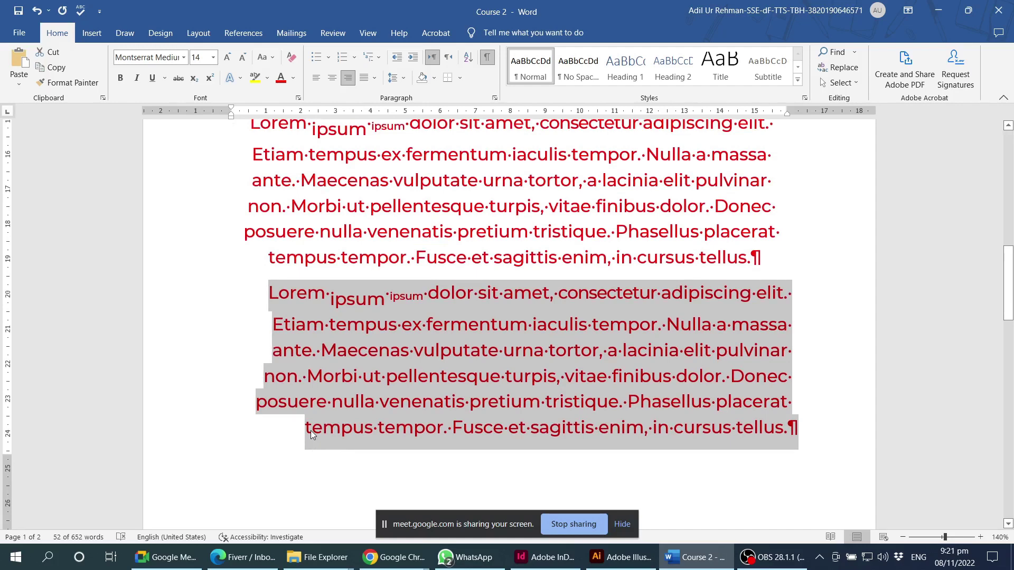
{"action": "scroll", "coordinate": [385, 337], "scroll_direction": "down", "scroll_amount": 1}
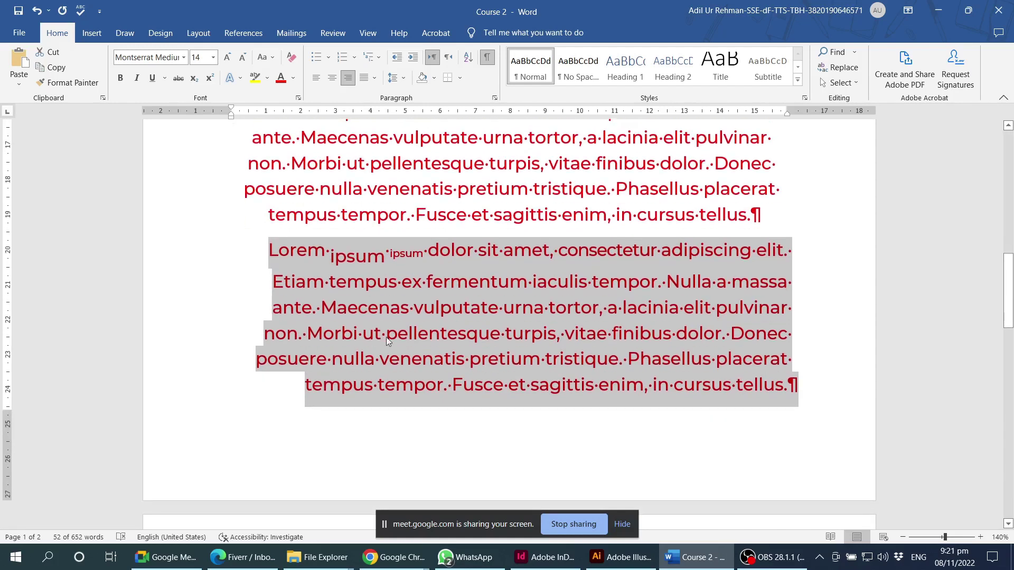
{"action": "scroll", "coordinate": [679, 358], "scroll_direction": "down", "scroll_amount": 1}
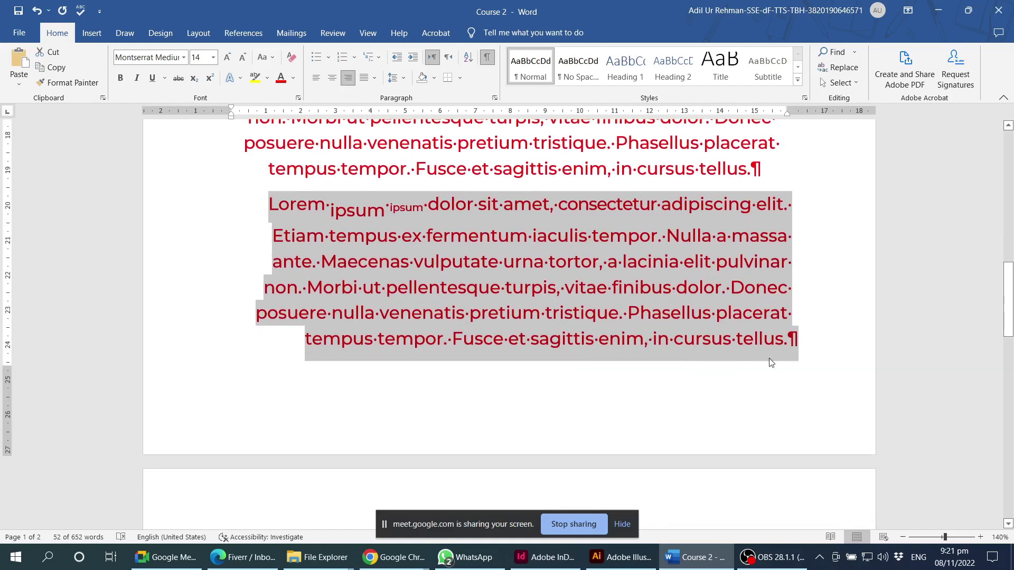
{"action": "scroll", "coordinate": [799, 350], "scroll_direction": "down", "scroll_amount": 1}
{"action": "scroll", "coordinate": [801, 338], "scroll_direction": "down", "scroll_amount": 1}
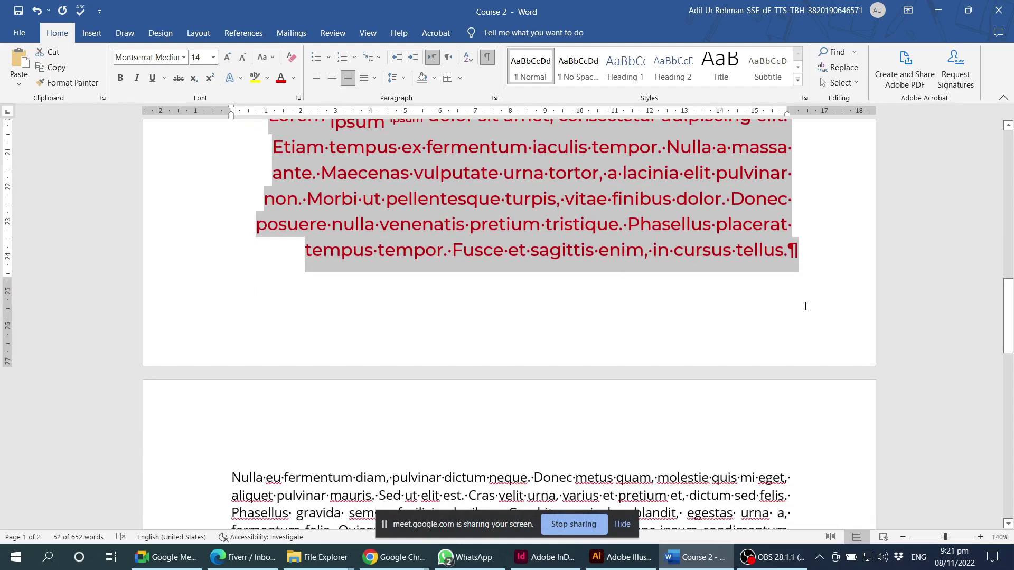
{"action": "scroll", "coordinate": [803, 322], "scroll_direction": "down", "scroll_amount": 3}
{"action": "scroll", "coordinate": [805, 307], "scroll_direction": "down", "scroll_amount": 3}
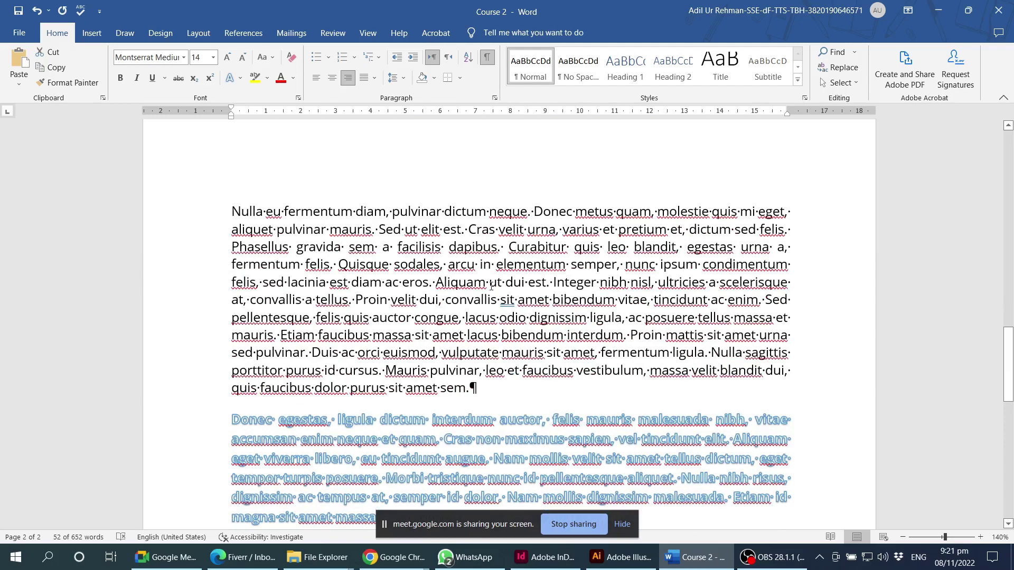
Step: Select the black 'Nulla eu fermentum' paragraph and apply Justify alignment
{"action": "triple_click", "coordinate": [532, 302]}
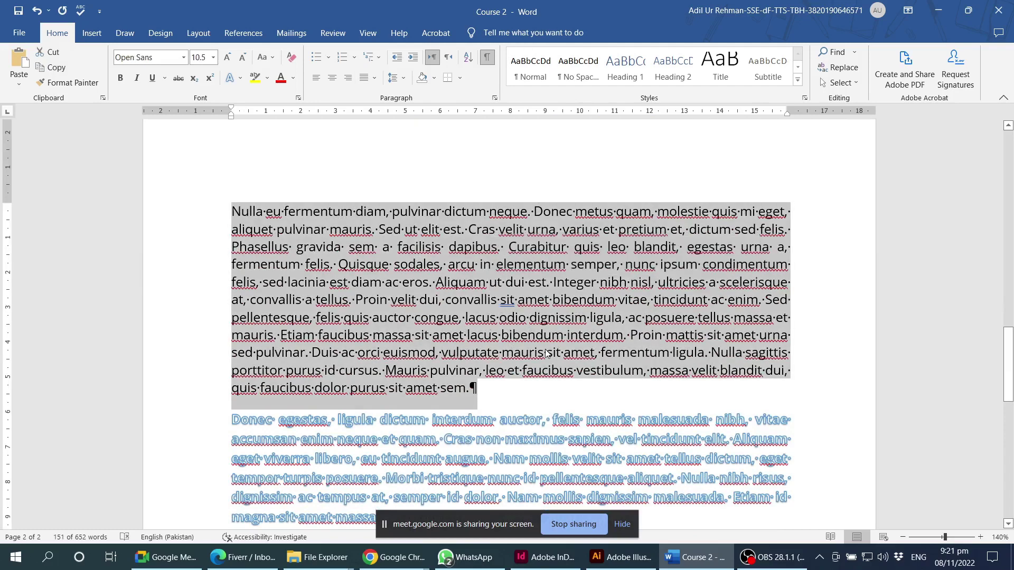
{"action": "scroll", "coordinate": [547, 351], "scroll_direction": "up", "scroll_amount": 1}
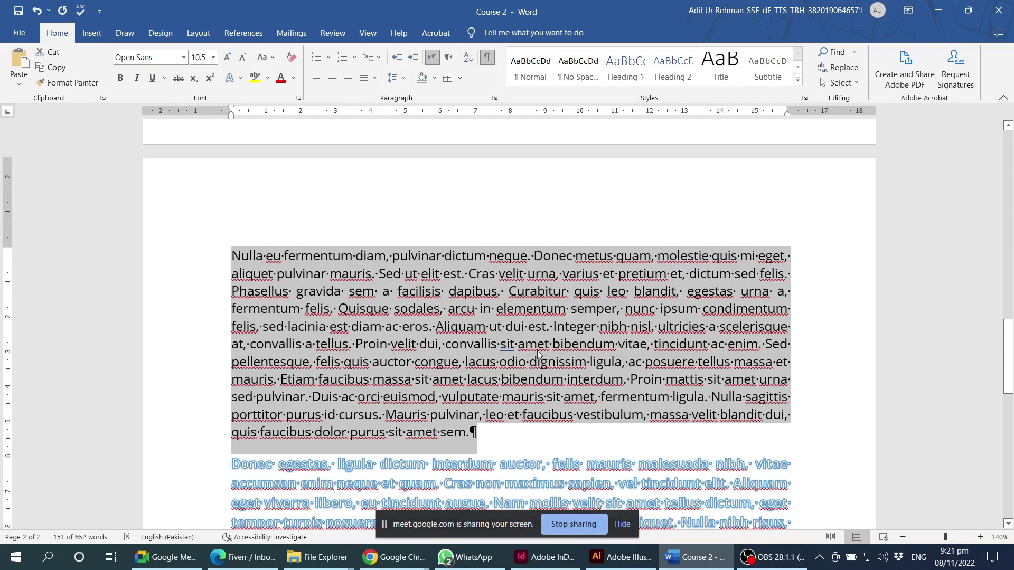
{"action": "left_click", "coordinate": [374, 80]}
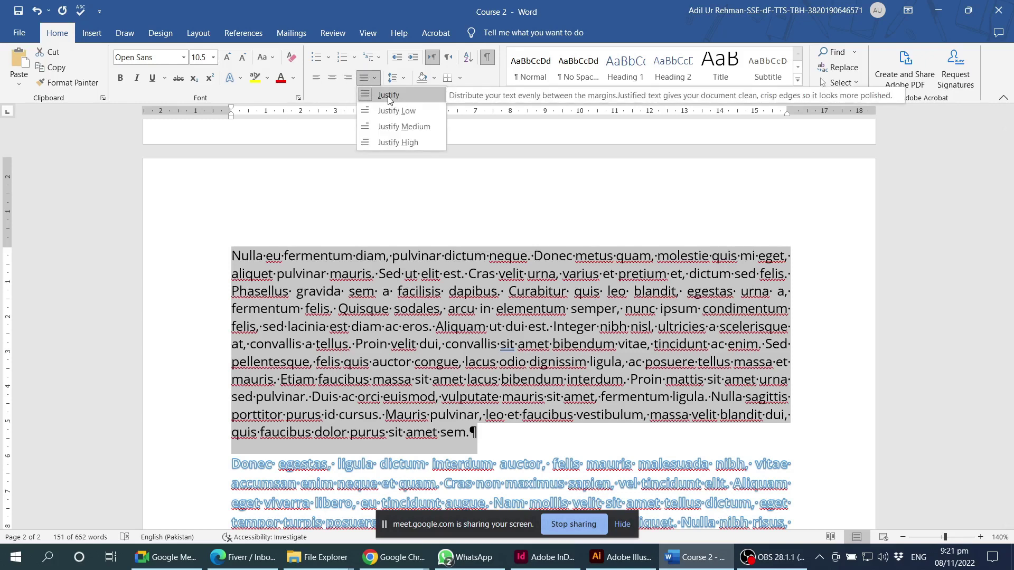
{"action": "left_click", "coordinate": [660, 332]}
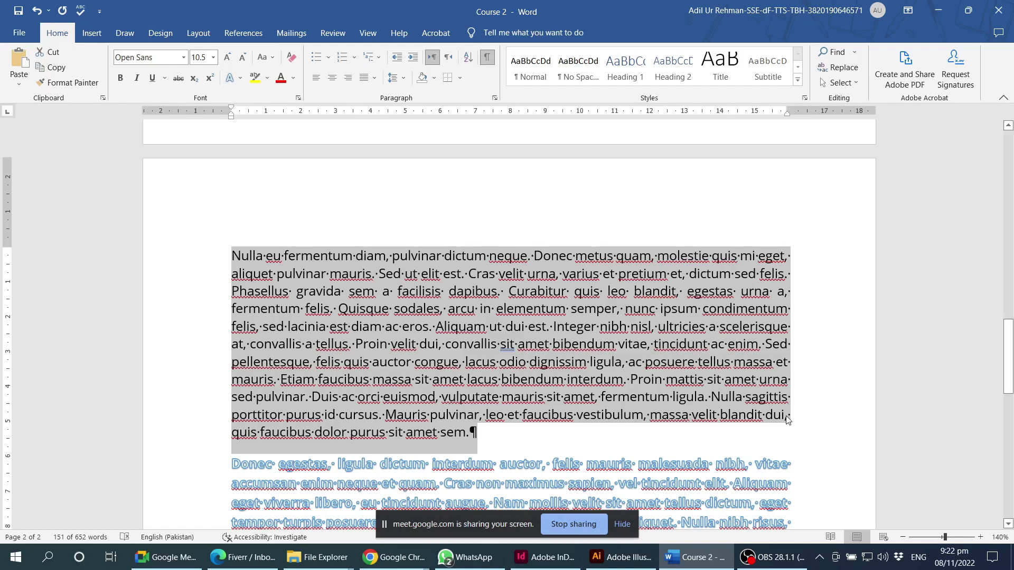
{"action": "scroll", "coordinate": [776, 417], "scroll_direction": "down", "scroll_amount": 3}
{"action": "scroll", "coordinate": [761, 399], "scroll_direction": "up", "scroll_amount": 2}
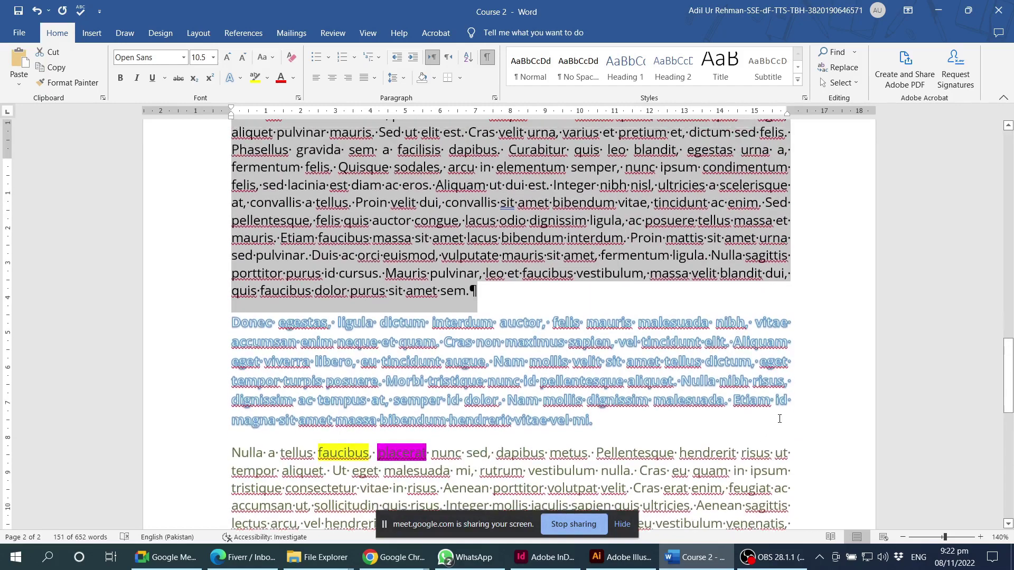
{"action": "scroll", "coordinate": [675, 354], "scroll_direction": "up", "scroll_amount": 1}
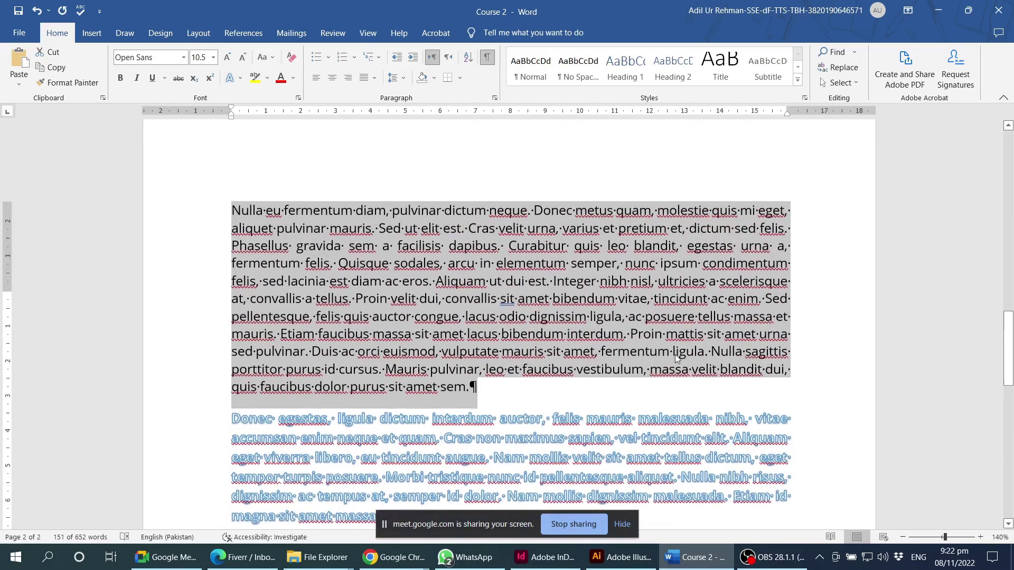
{"action": "scroll", "coordinate": [635, 392], "scroll_direction": "up", "scroll_amount": 2}
{"action": "scroll", "coordinate": [635, 392], "scroll_direction": "down", "scroll_amount": 1}
{"action": "scroll", "coordinate": [636, 392], "scroll_direction": "down", "scroll_amount": 2}
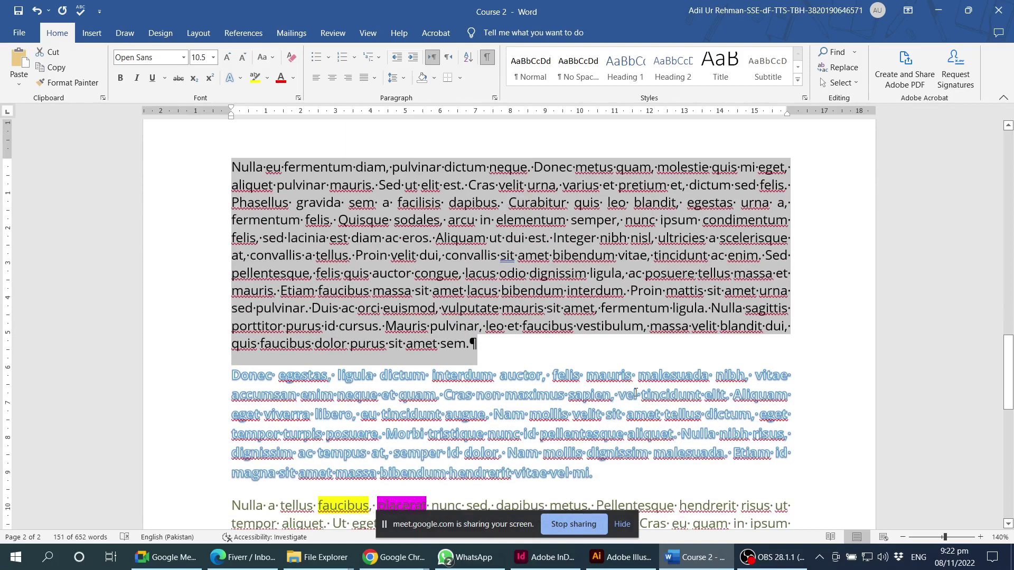
{"action": "scroll", "coordinate": [635, 392], "scroll_direction": "up", "scroll_amount": 2}
{"action": "scroll", "coordinate": [633, 382], "scroll_direction": "up", "scroll_amount": 3}
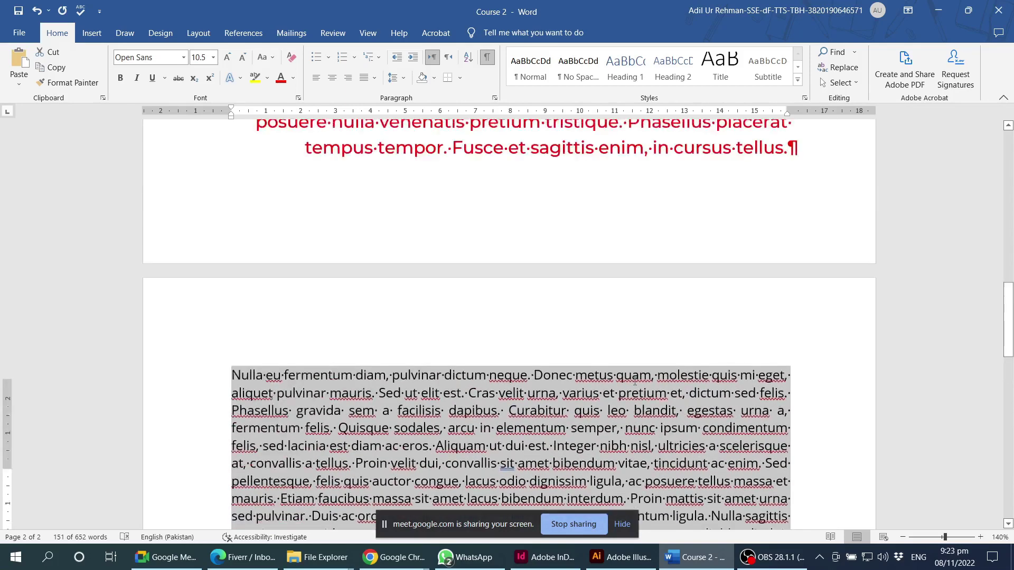
{"action": "scroll", "coordinate": [634, 382], "scroll_direction": "up", "scroll_amount": 5}
{"action": "scroll", "coordinate": [634, 382], "scroll_direction": "up", "scroll_amount": 3}
{"action": "scroll", "coordinate": [581, 264], "scroll_direction": "up", "scroll_amount": 3}
{"action": "scroll", "coordinate": [529, 128], "scroll_direction": "up", "scroll_amount": 1}
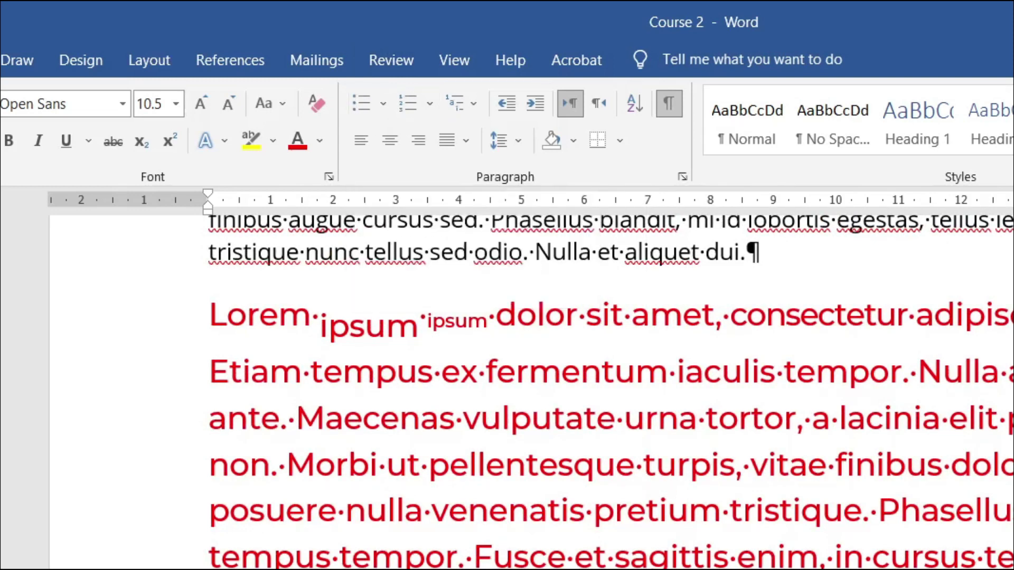
{"action": "left_click", "coordinate": [370, 372]}
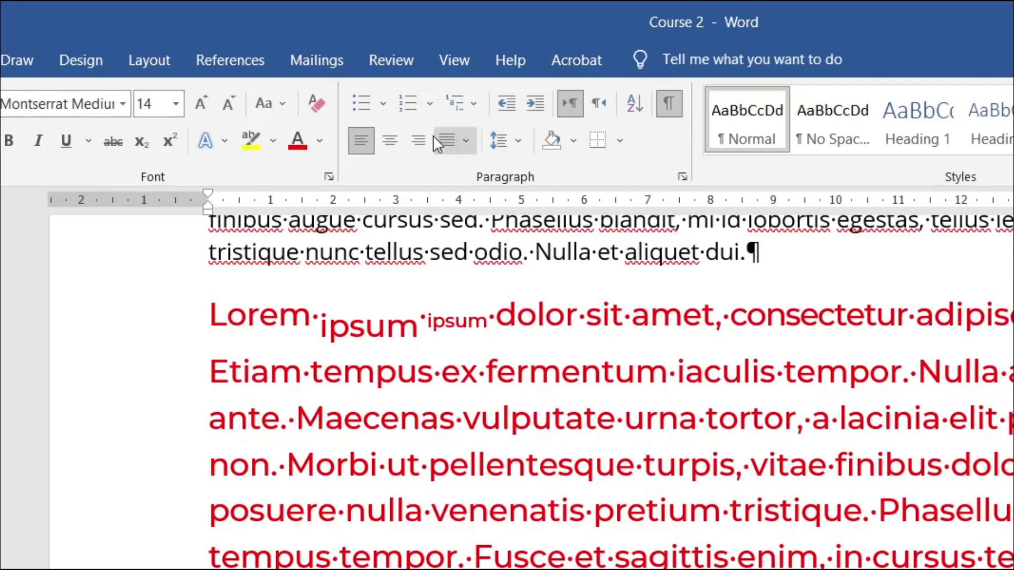
{"action": "scroll", "coordinate": [529, 370], "scroll_direction": "up", "scroll_amount": 5}
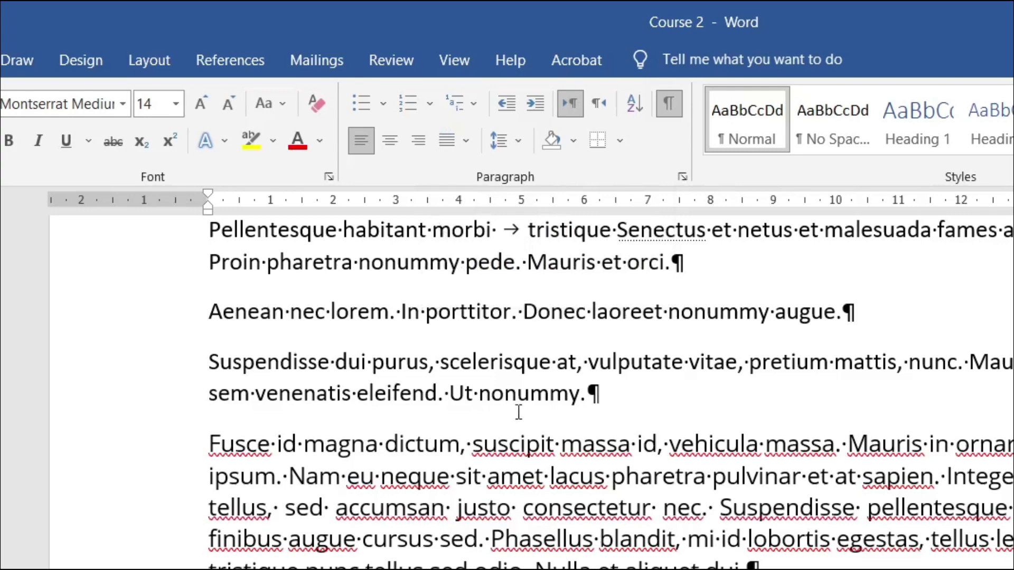
{"action": "left_click", "coordinate": [779, 566]}
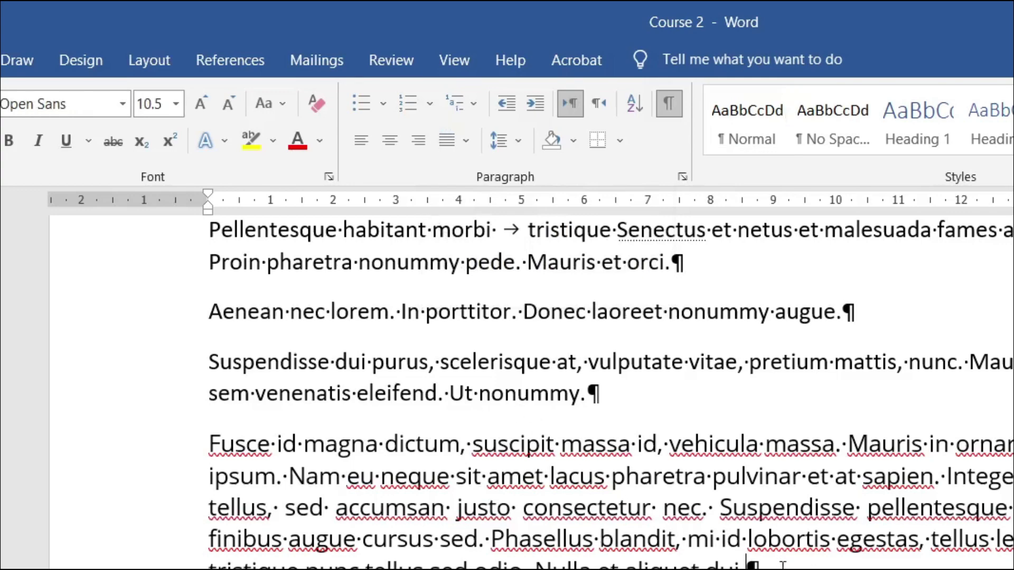